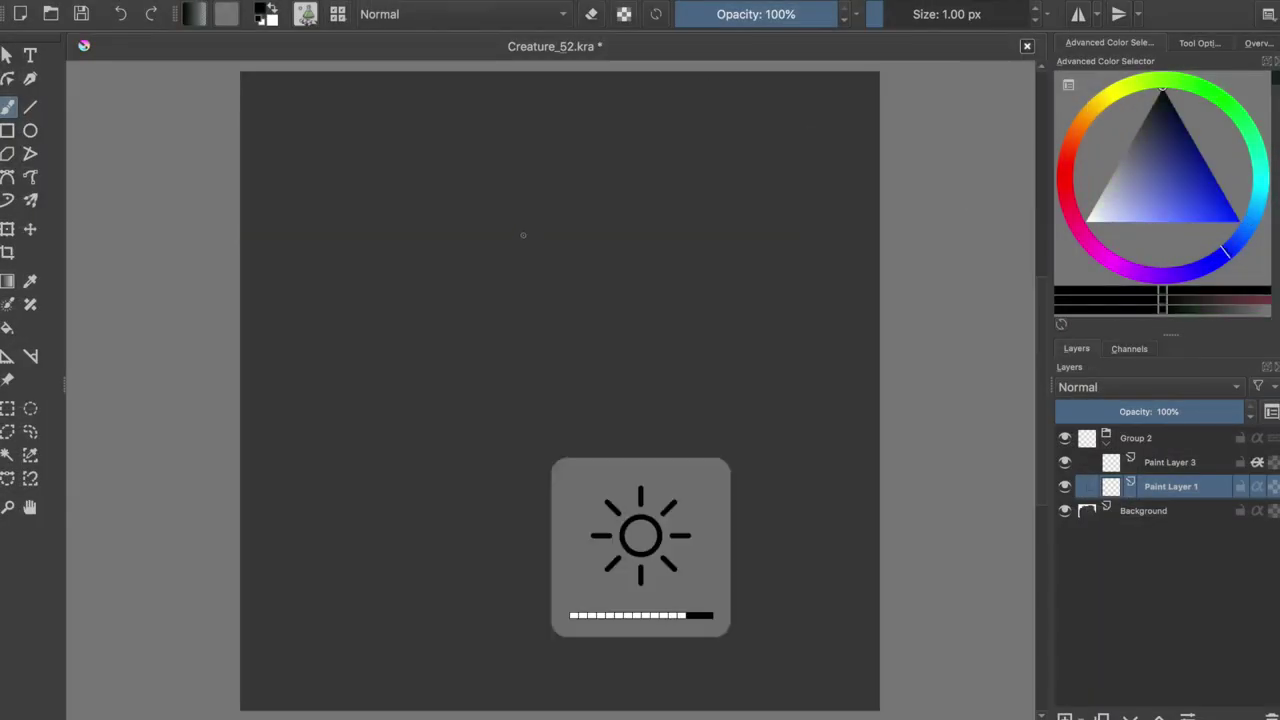
- Sketch a rough black-ink skull outline near the canvas centre, erasing the face interior
drag(522, 242, 601, 293)
mouse_move(582, 220)
mouse_down()
mouse_move(617, 327)
mouse_move(605, 345)
mouse_move(640, 385)
mouse_up()
key(e)
key(e)
key(e)
mouse_move(617, 326)
mouse_down()
mouse_move(590, 350)
mouse_move(599, 400)
mouse_move(621, 393)
mouse_up()
key(e)
key(e)
key(e)
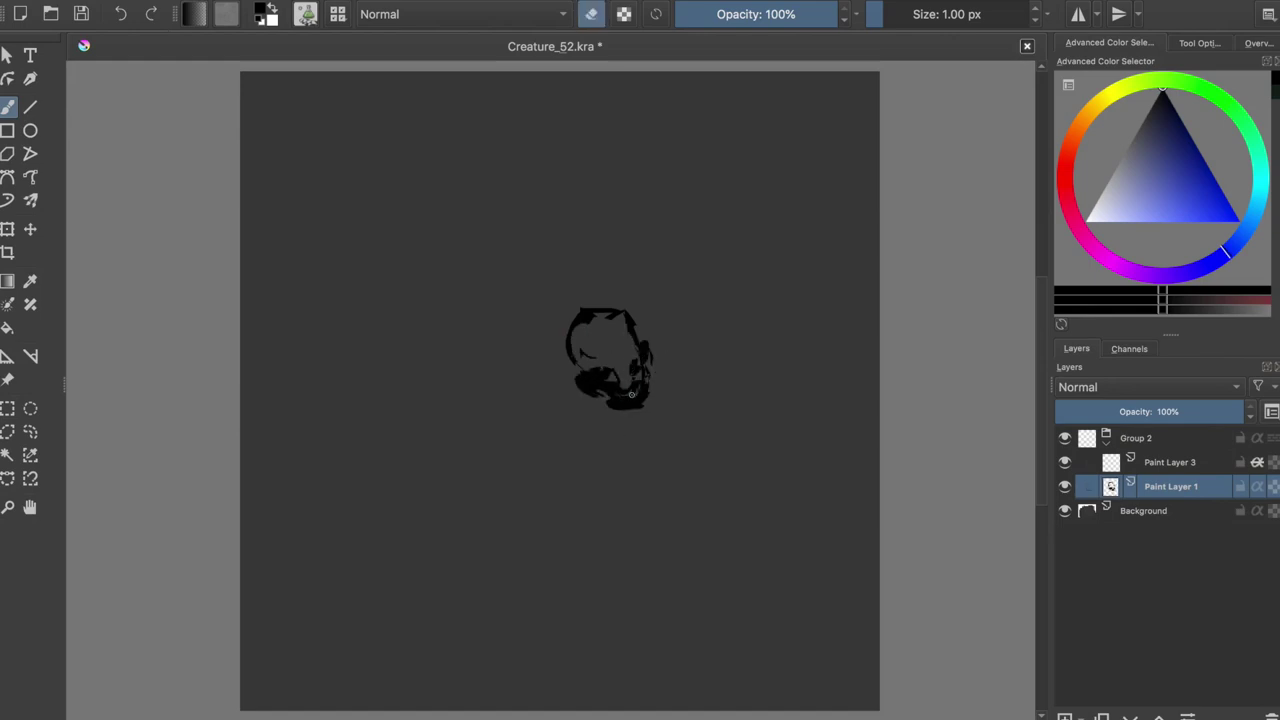
drag(637, 401, 611, 402)
key(e)
key(e)
key(e)
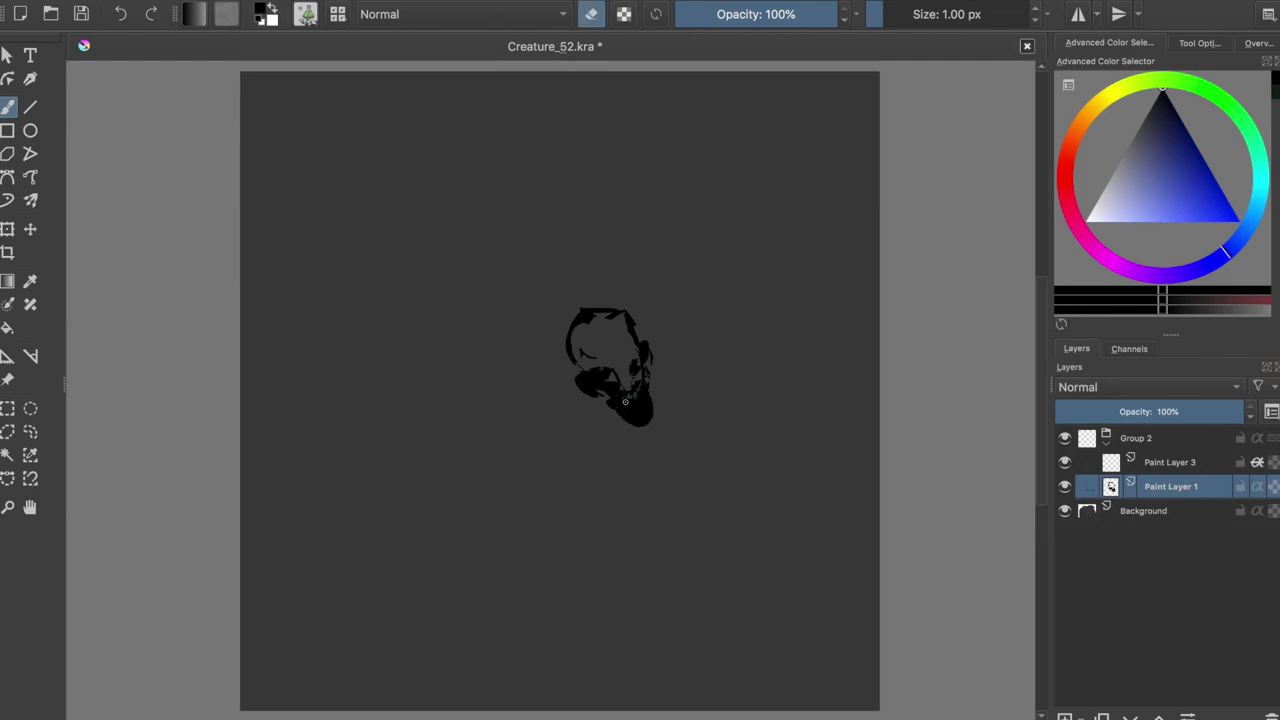
key(e)
key(e)
key(e)
key(e)
- Move the skull sketch up and left with Ctrl+T, save, then undo the move
key(ctrl+t)
drag(650, 370, 638, 332)
key(Return)
key(ctrl+s)
key(ctrl+z)
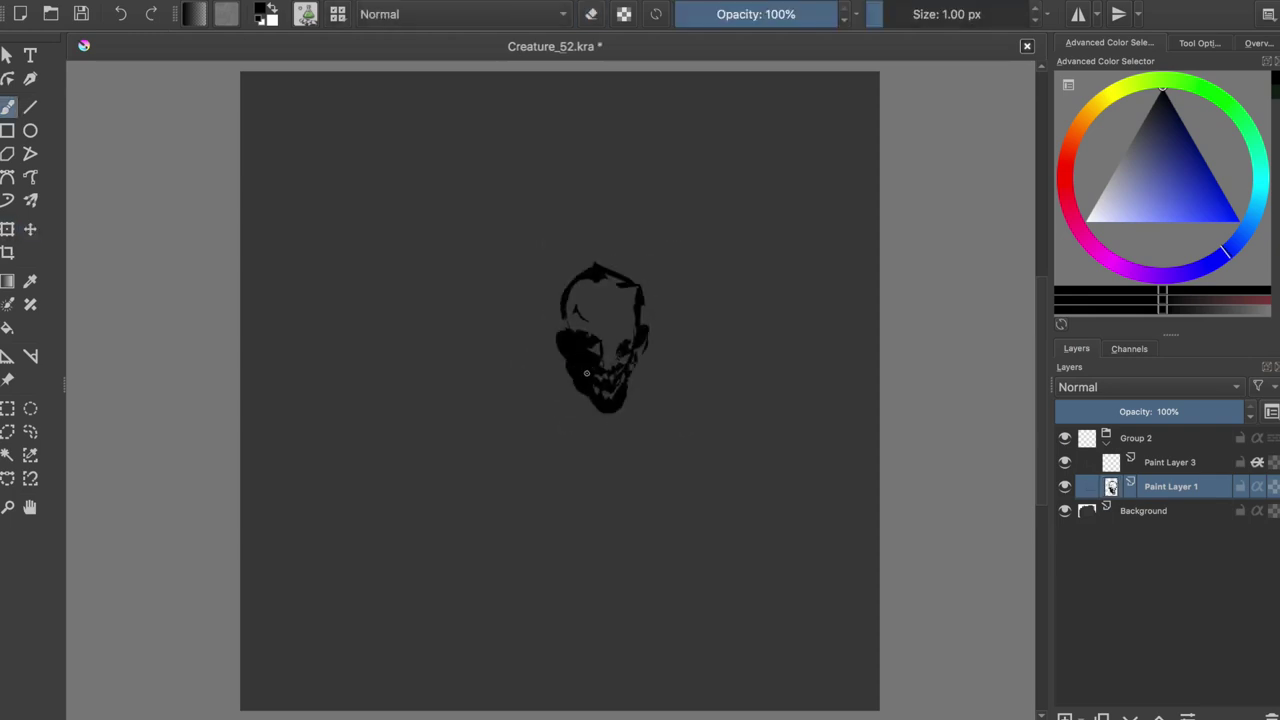
- Darken the lower face and chin, save, and paint the skull's left side
key(e)
key(e)
key(e)
key(e)
key(e)
key(e)
key(e)
key(e)
key(e)
key(e)
drag(590, 392, 613, 415)
key(e)
key(e)
key(ctrl+s)
key(e)
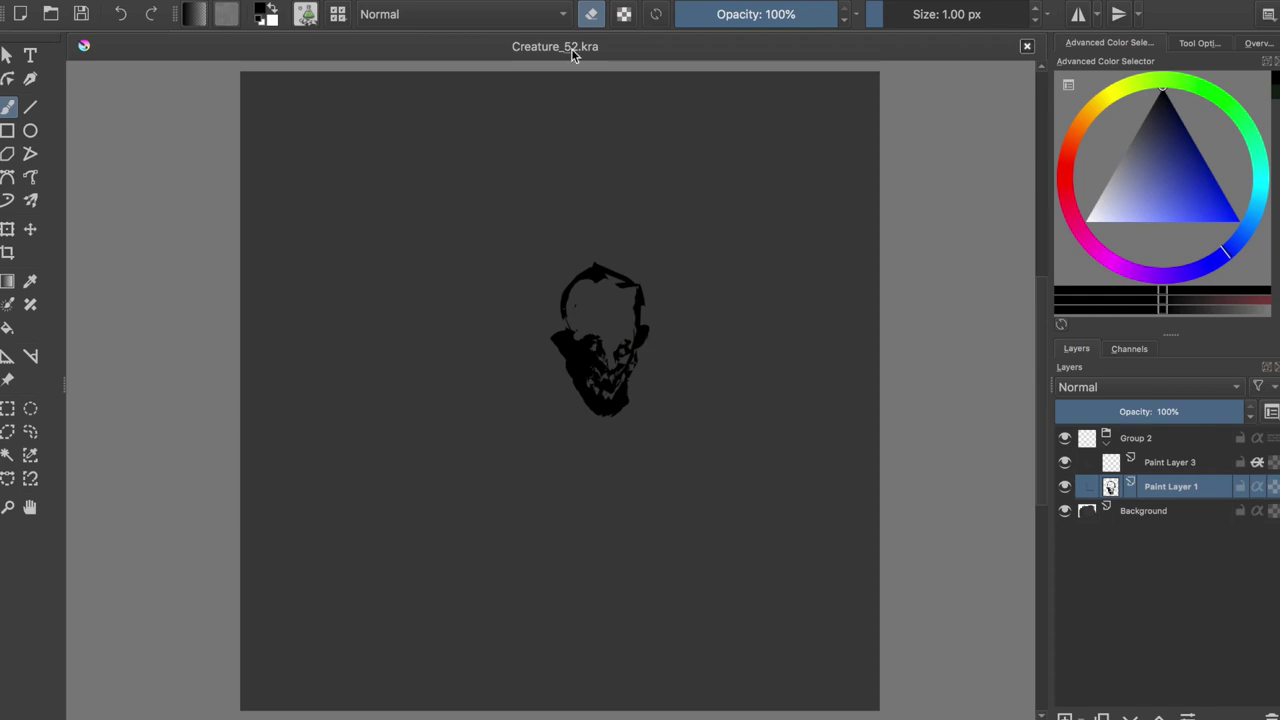
key(e)
drag(564, 311, 548, 345)
- Sweep an arc above the head and a horn-like curve left of the skull
drag(570, 265, 778, 232)
key(e)
mouse_move(600, 230)
mouse_down()
mouse_move(640, 180)
mouse_move(697, 199)
mouse_up()
key(e)
mouse_move(560, 265)
mouse_down()
mouse_move(505, 335)
mouse_move(490, 395)
mouse_move(485, 295)
mouse_move(345, 380)
mouse_up()
key(e)
- Widen and hollow the horn, add a long limb below it, and rework the head outline
key(e)
key(ctrl+z)
drag(470, 288, 490, 392)
key(e)
mouse_move(485, 300)
mouse_down()
mouse_move(509, 376)
mouse_move(520, 505)
mouse_up()
key(e)
drag(526, 370, 528, 470)
key(e)
mouse_move(500, 280)
mouse_down()
mouse_move(540, 300)
mouse_move(556, 330)
mouse_up()
key(e)
key(e)
key(e)
- Move the drawing up, shrink it slightly, and add a long down-left body stroke
key(ctrl+t)
drag(517, 466, 507, 416)
key(Return)
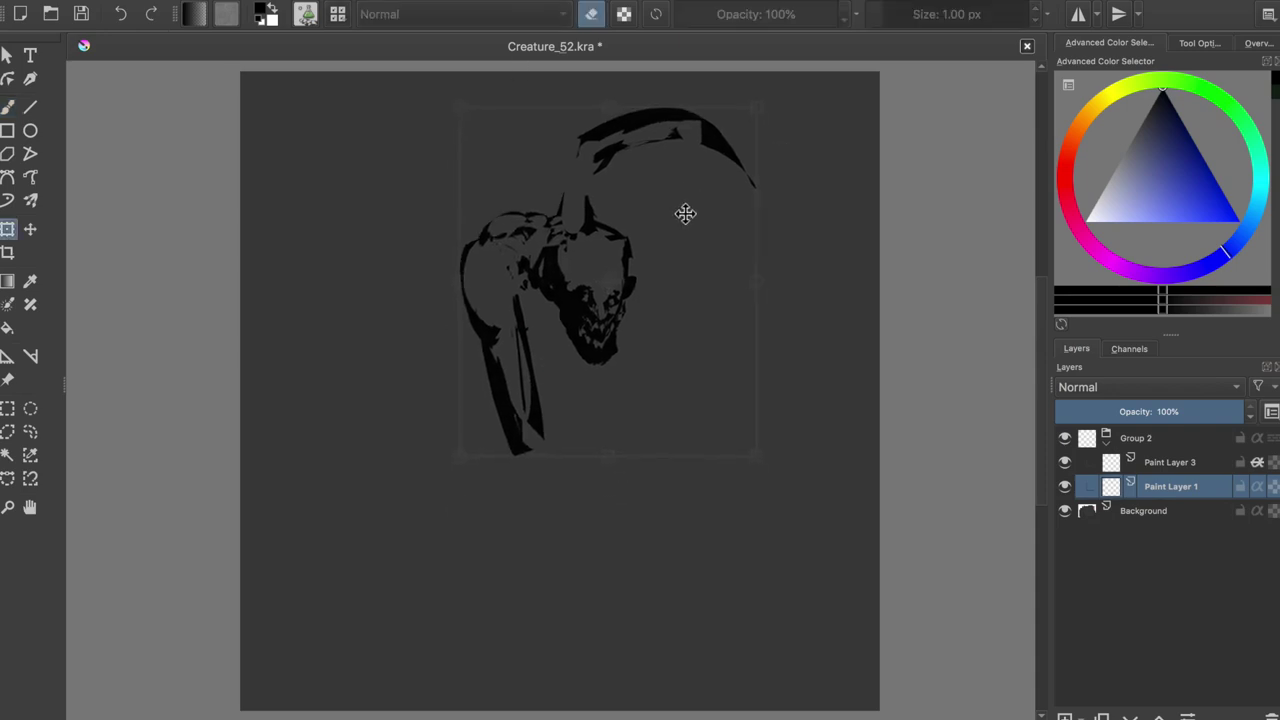
key(e)
drag(470, 248, 384, 388)
drag(560, 215, 578, 168)
key(e)
key(e)
- Reshape the horn tip into a clawed hand and sweep a lower limb rightward
mouse_move(650, 125)
mouse_down()
mouse_move(585, 150)
mouse_move(733, 148)
mouse_up()
mouse_move(610, 140)
mouse_down()
mouse_move(775, 150)
mouse_move(830, 195)
mouse_move(727, 193)
mouse_up()
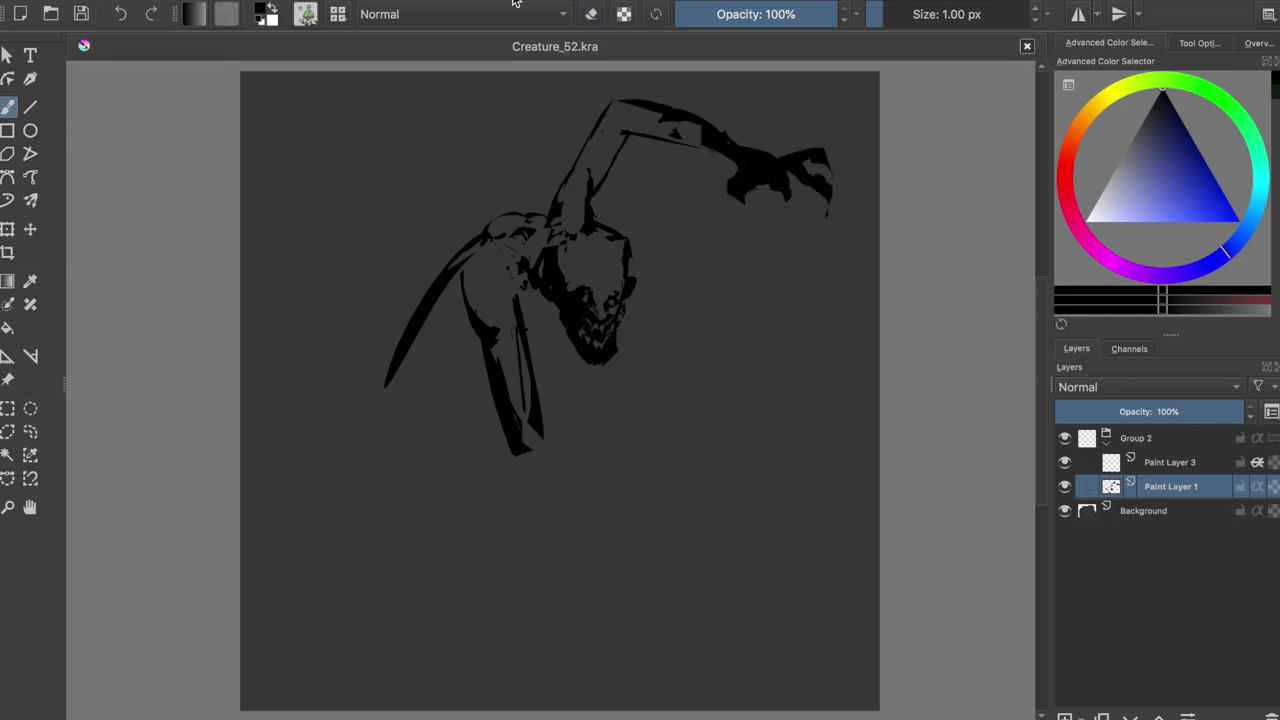
drag(535, 455, 718, 390)
key(e)
drag(600, 440, 535, 462)
key(ctrl+s)
drag(588, 177, 540, 232)
- Rotate the reaching arm down-right into place, then darken the neck and shoulder
key(ctrl+t)
drag(780, 143, 746, 240)
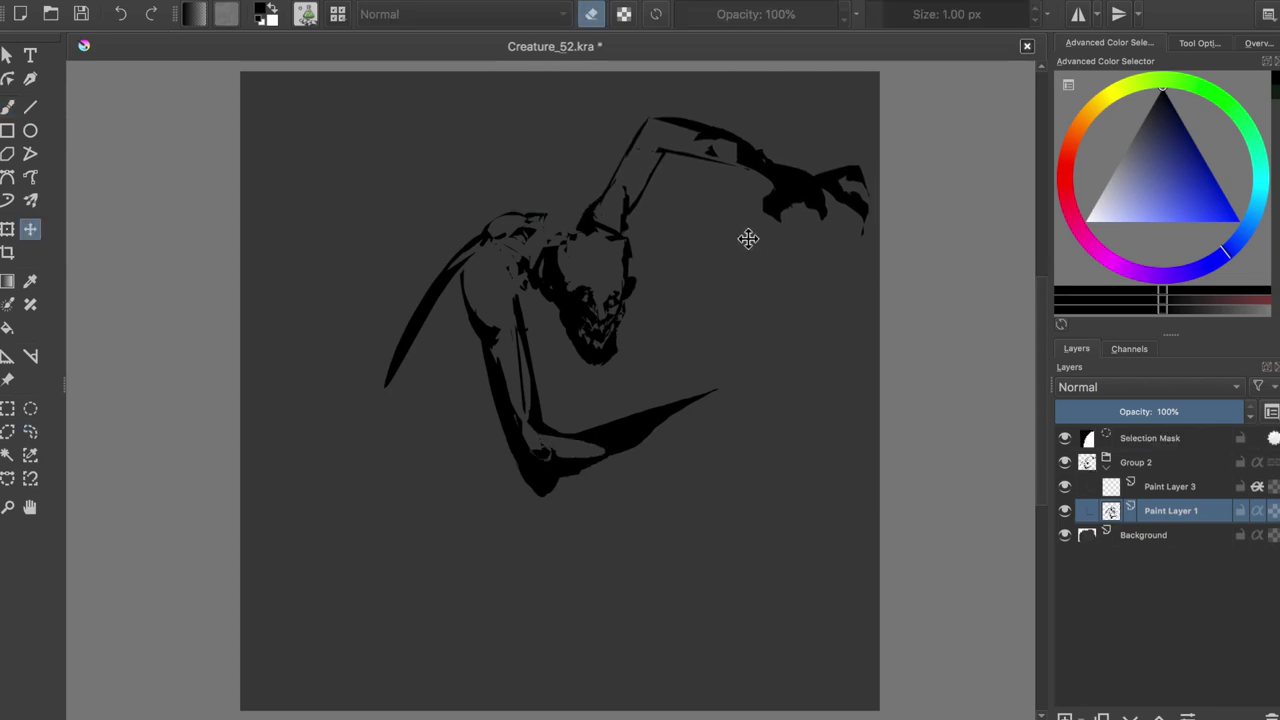
drag(894, 149, 848, 188)
key(Return)
key(b)
key(e)
mouse_move(540, 215)
mouse_down()
mouse_move(588, 205)
mouse_move(530, 240)
mouse_move(550, 222)
mouse_up()
drag(540, 288, 518, 296)
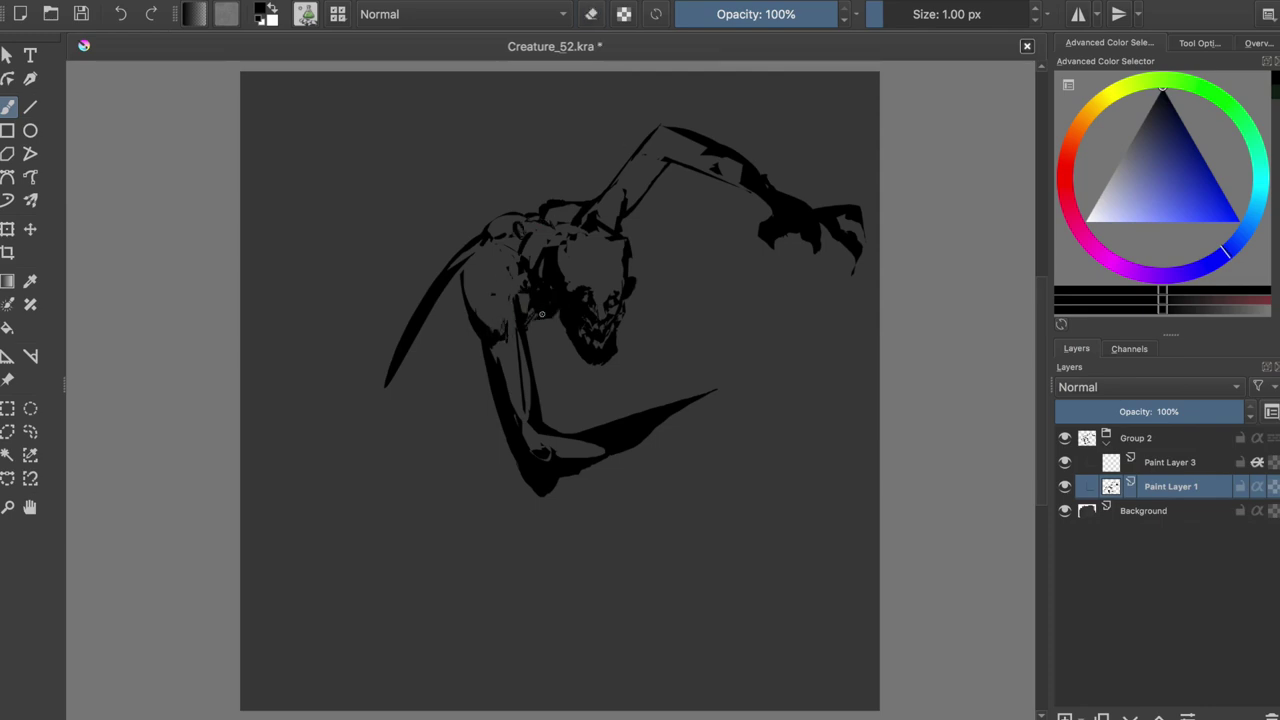
- Add and repaint ink marks on the left shoulder and upper arm, then save
key(e)
key(e)
key(e)
key(e)
key(e)
key(e)
drag(503, 283, 470, 310)
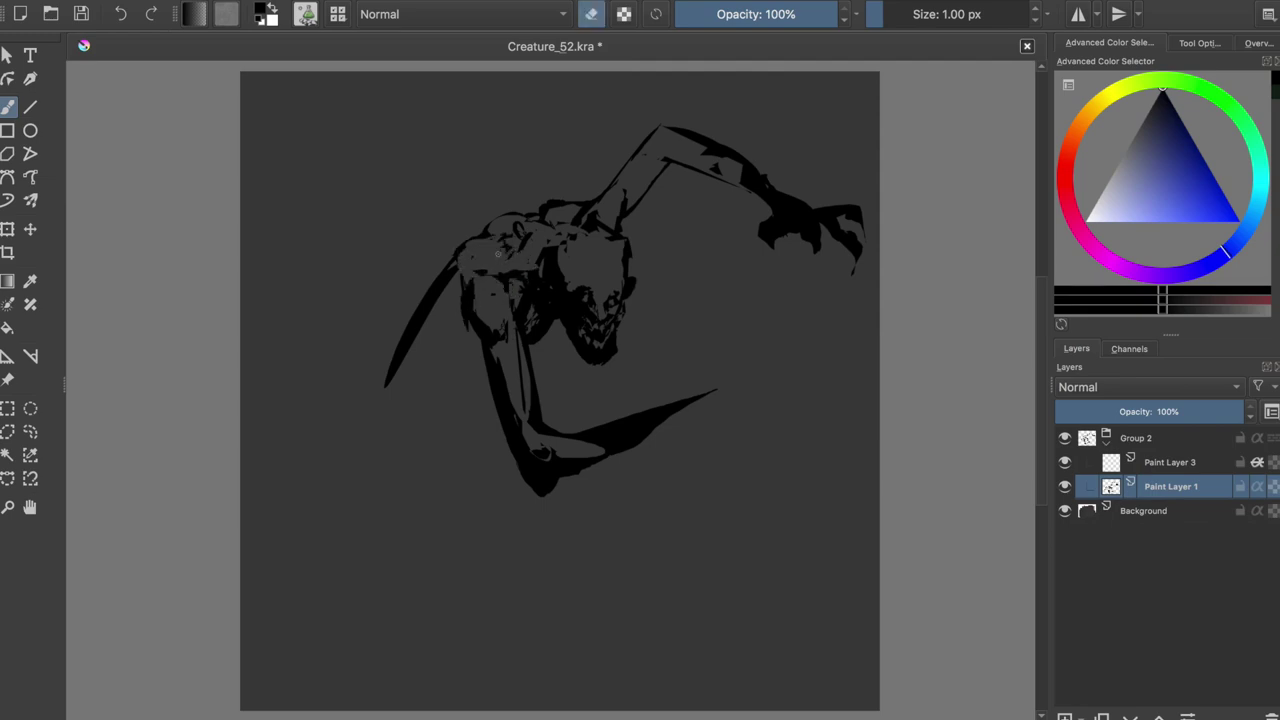
key(e)
mouse_move(500, 262)
mouse_down()
mouse_move(470, 235)
mouse_move(520, 238)
mouse_up()
key(e)
key(ctrl+s)
key(e)
- Rework the left arm and lower forearm strokes with brush and eraser
key(e)
key(e)
mouse_move(515, 345)
mouse_down()
mouse_move(500, 390)
mouse_move(510, 414)
mouse_up()
key(e)
drag(522, 370, 525, 400)
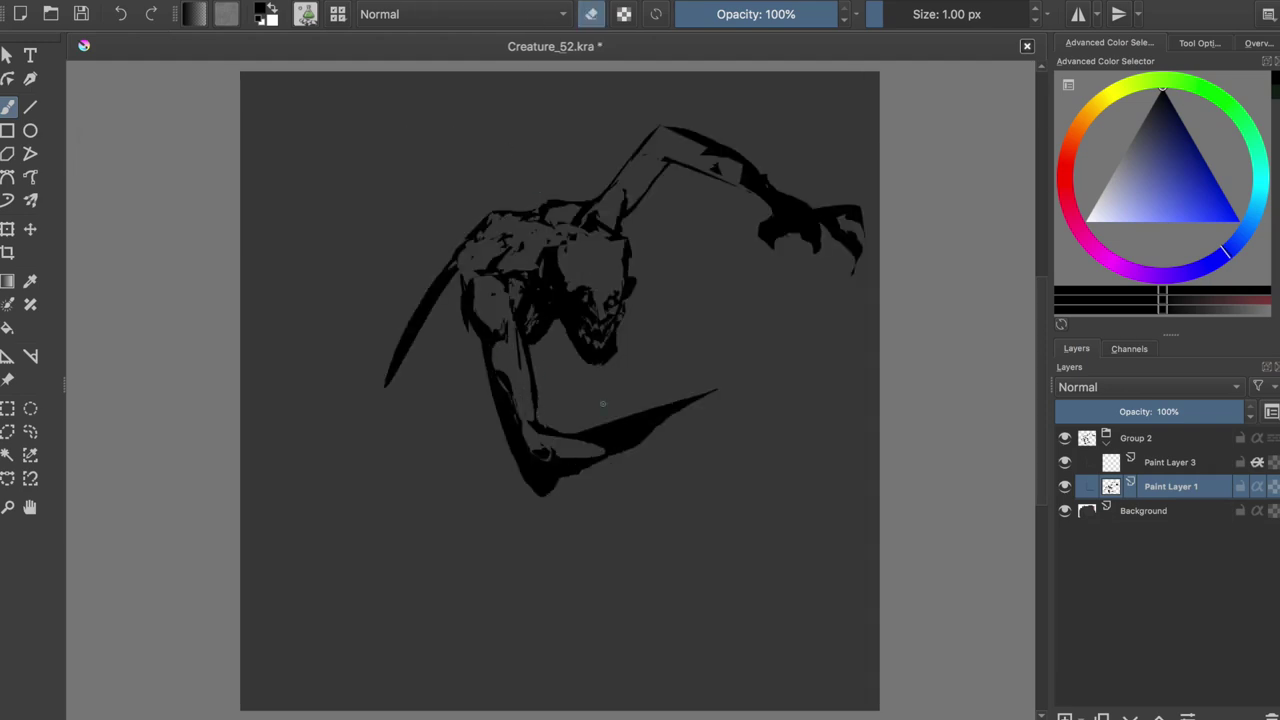
drag(640, 424, 525, 470)
key(e)
drag(540, 450, 530, 428)
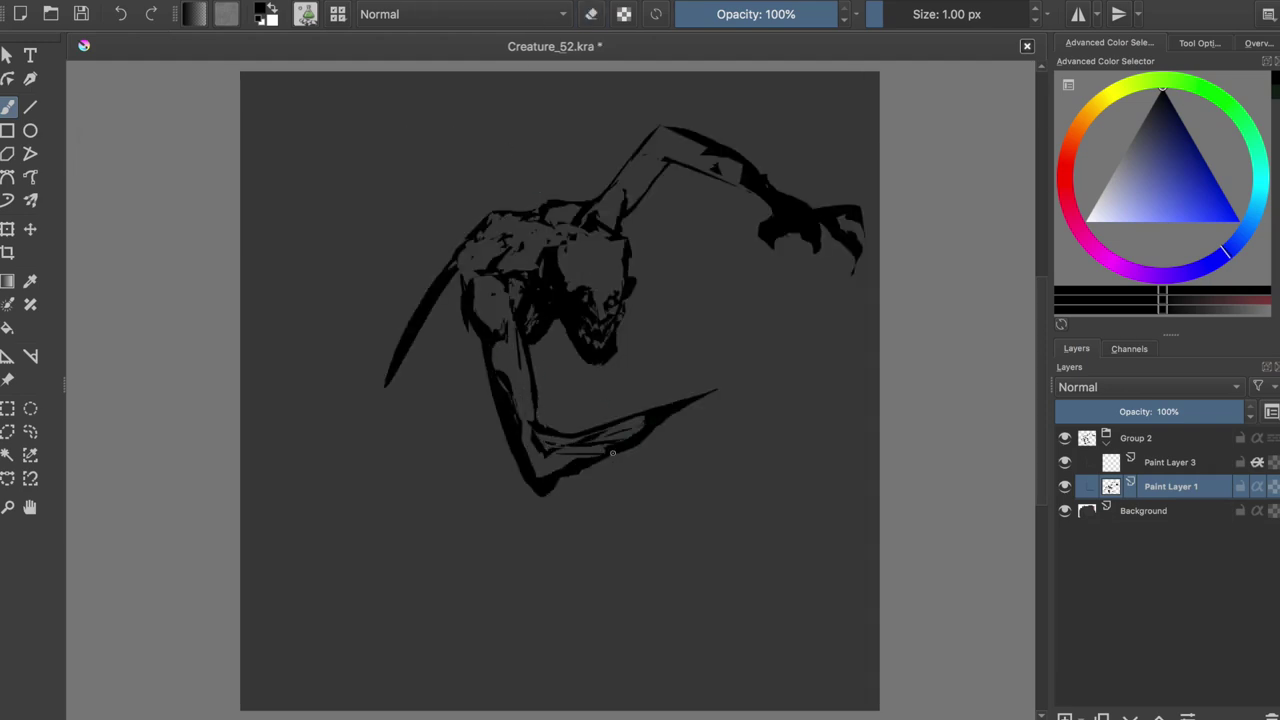
key(e)
mouse_move(490, 295)
mouse_down()
mouse_move(470, 350)
mouse_move(490, 348)
mouse_up()
key(e)
- Touch up the jaw, save, then select and deselect the whole layer
key(e)
key(ctrl+s)
drag(629, 302, 612, 325)
key(e)
key(e)
key(e)
key(e)
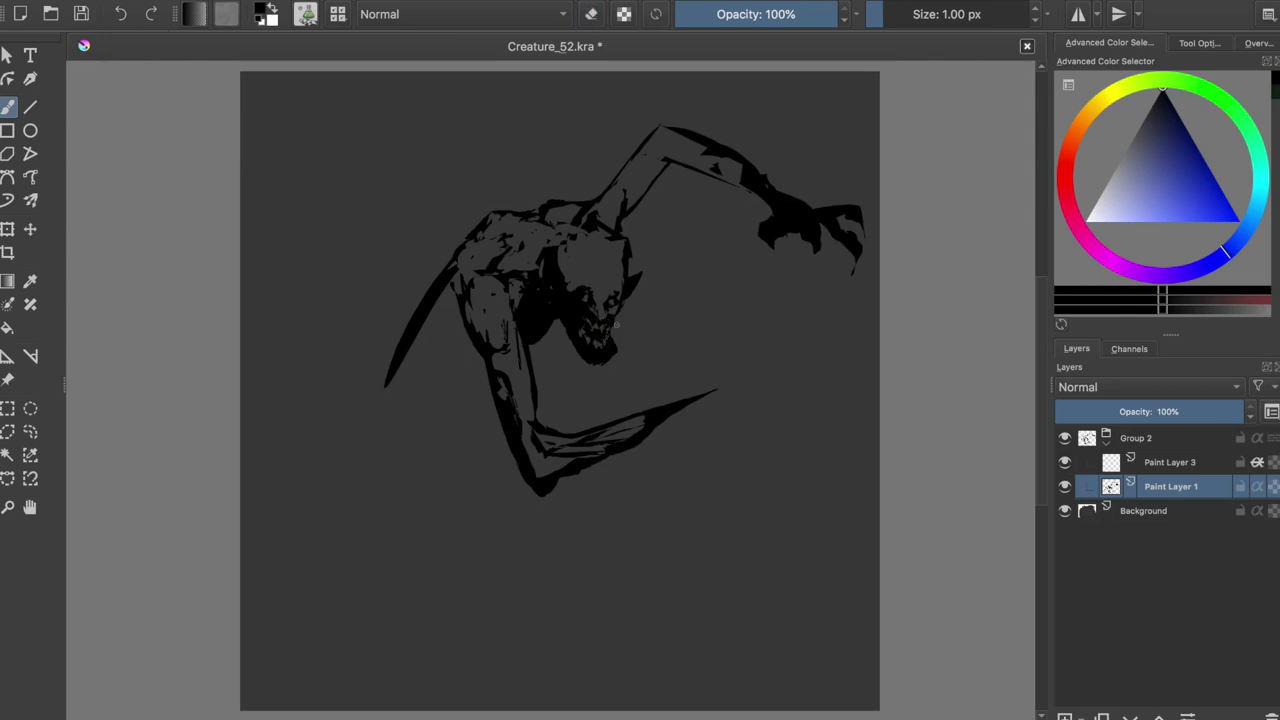
key(t)
key(ctrl+a)
key(ctrl+shift+a)
key(b)
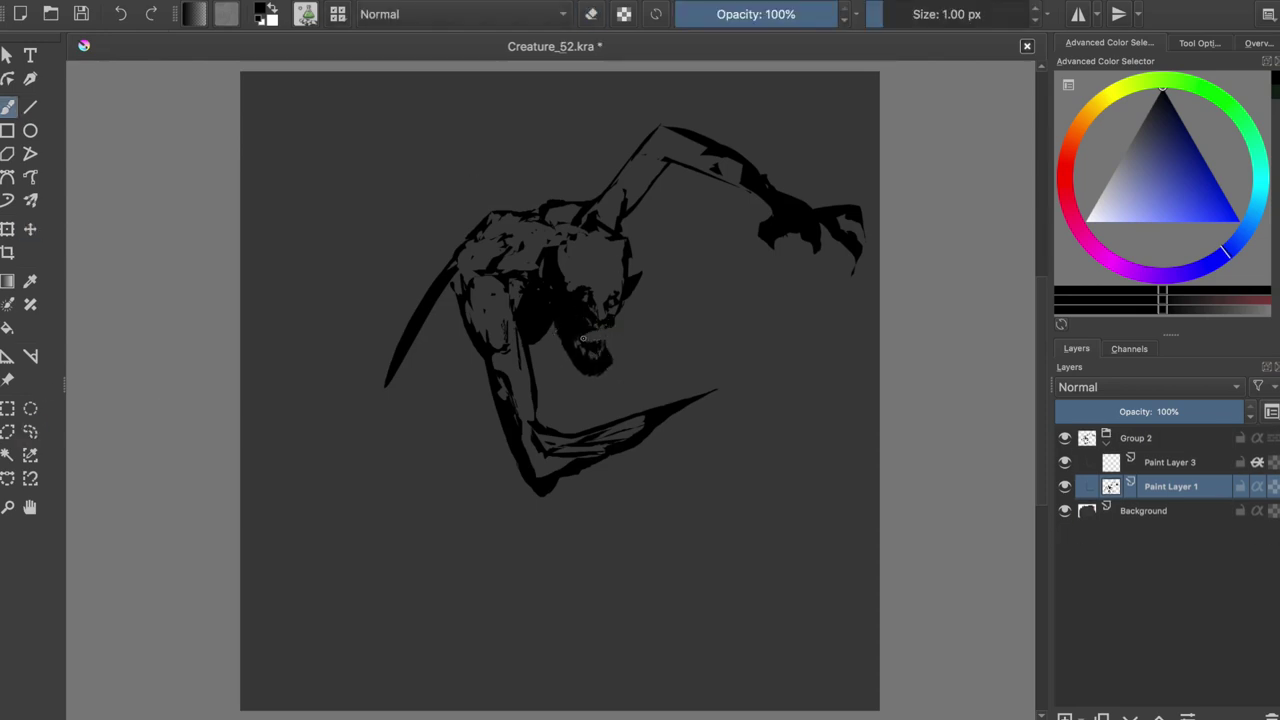
- Darken the jaw and cheek and add a thin curved stroke left of the creature
key(e)
key(e)
drag(586, 284, 608, 270)
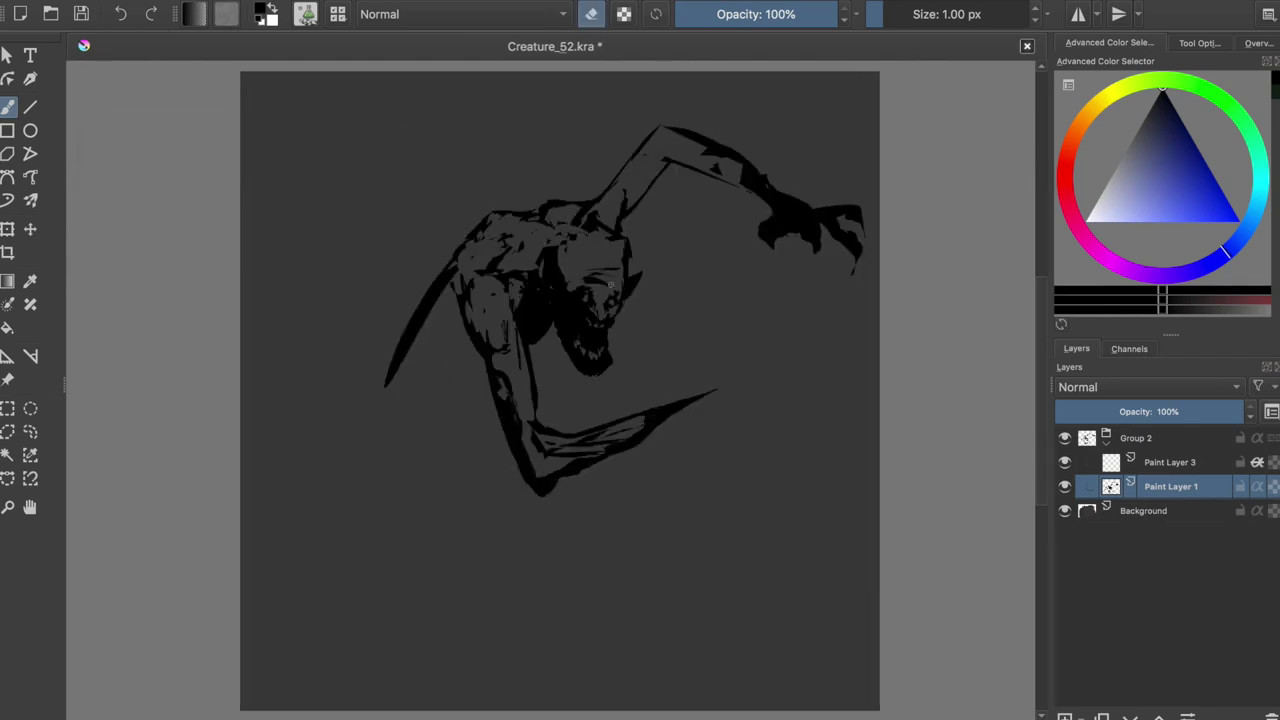
key(e)
key(e)
key(e)
drag(401, 365, 410, 465)
drag(398, 362, 385, 388)
- In mirrored view, refine the claw's fingers, outer edge and forearm edge
key(m)
key(m)
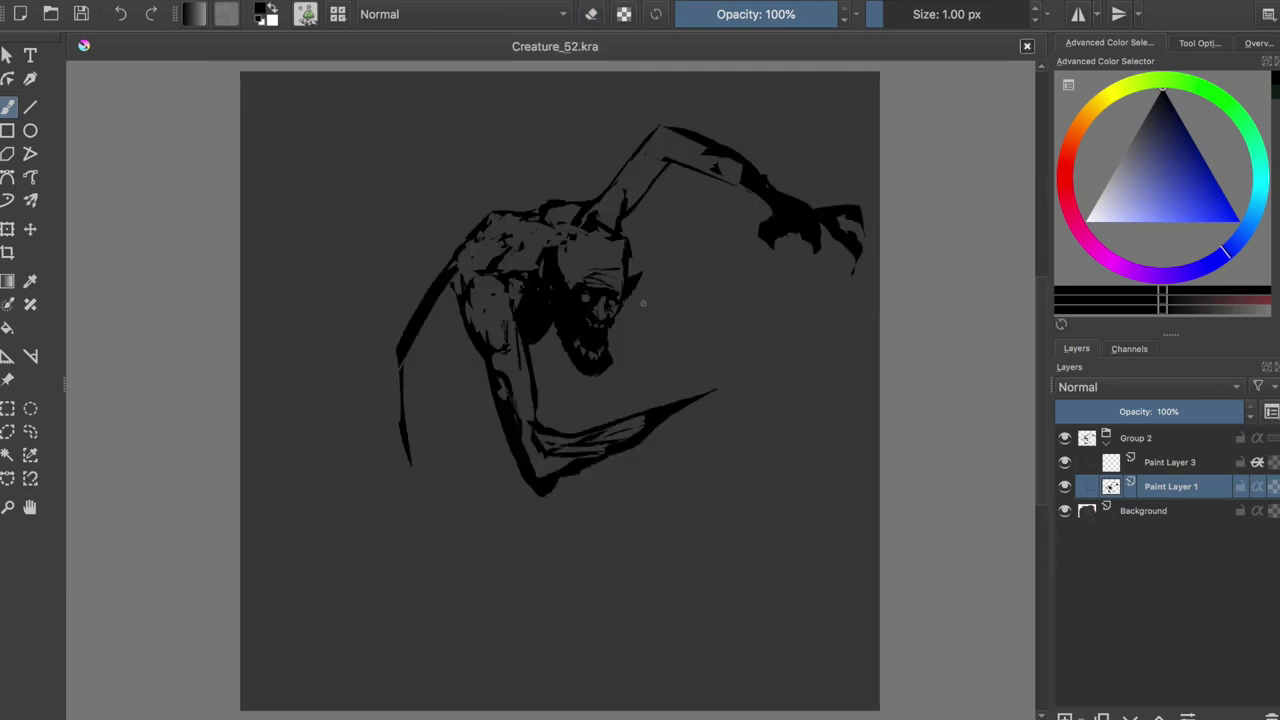
key(e)
key(e)
key(e)
drag(855, 262, 830, 210)
key(e)
key(e)
drag(750, 168, 798, 198)
key(e)
drag(780, 195, 745, 172)
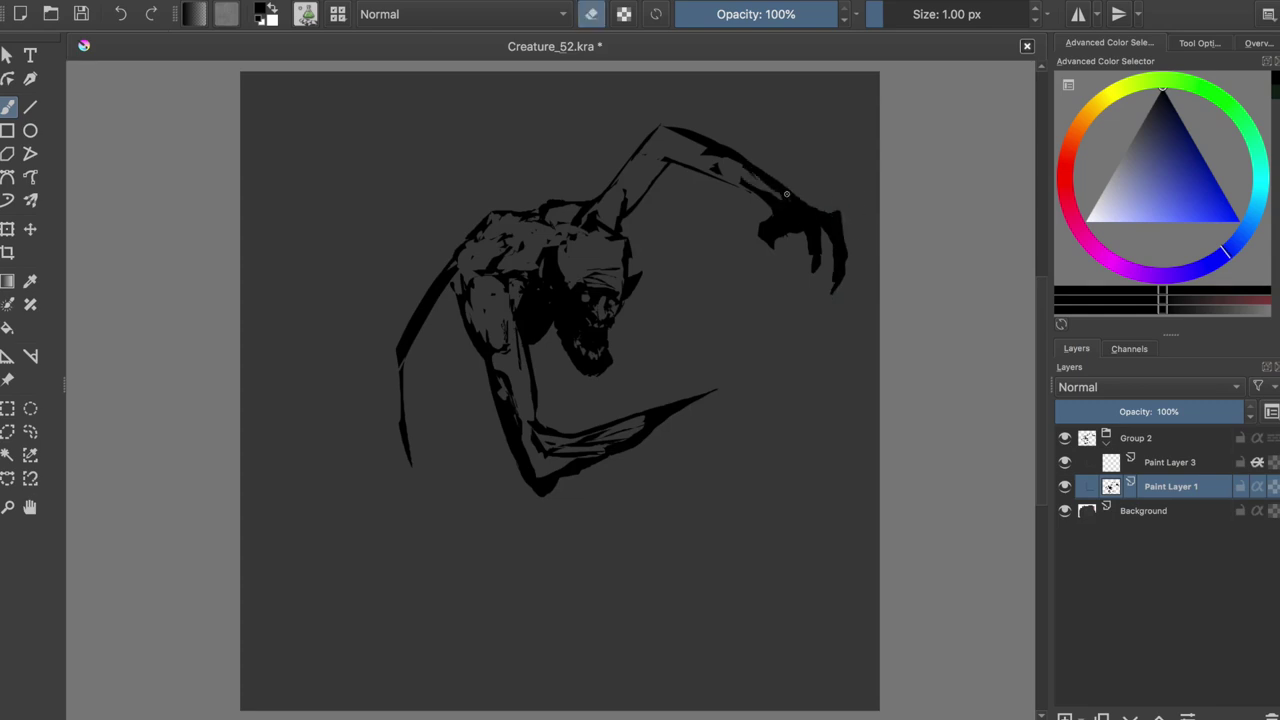
- Shape the claw's inner and outer edges and the forearm's upper edge, then save
key(e)
mouse_move(786, 232)
mouse_down()
mouse_move(760, 231)
mouse_move(812, 233)
mouse_move(750, 185)
mouse_move(690, 168)
mouse_up()
key(e)
key(e)
key(e)
key(e)
key(e)
drag(742, 180, 656, 158)
key(e)
drag(706, 170, 648, 170)
key(e)
key(e)
- Turn off the mirrored view, lighten marks on the face, and save
key(e)
drag(760, 172, 832, 260)
key(e)
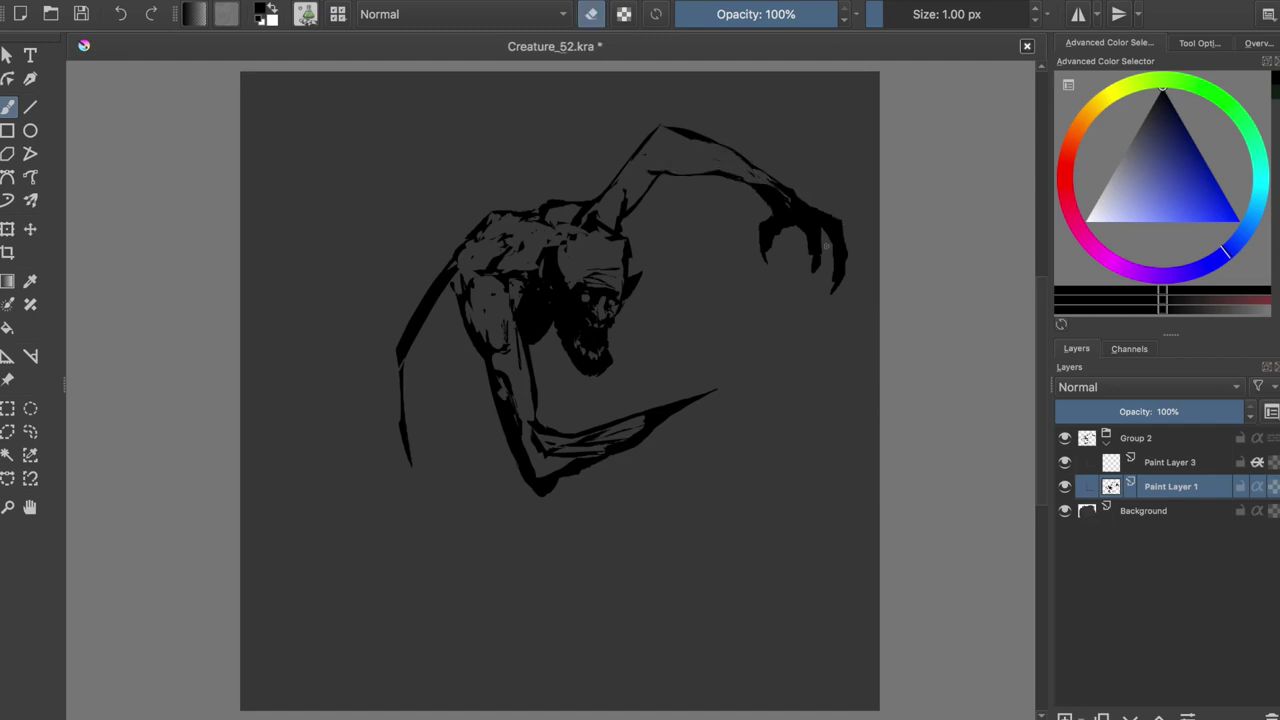
key(ctrl+s)
key(ctrl+s)
key(m)
mouse_move(603, 243)
mouse_down()
mouse_move(610, 275)
mouse_move(562, 288)
mouse_up()
key(ctrl+s)
key(e)
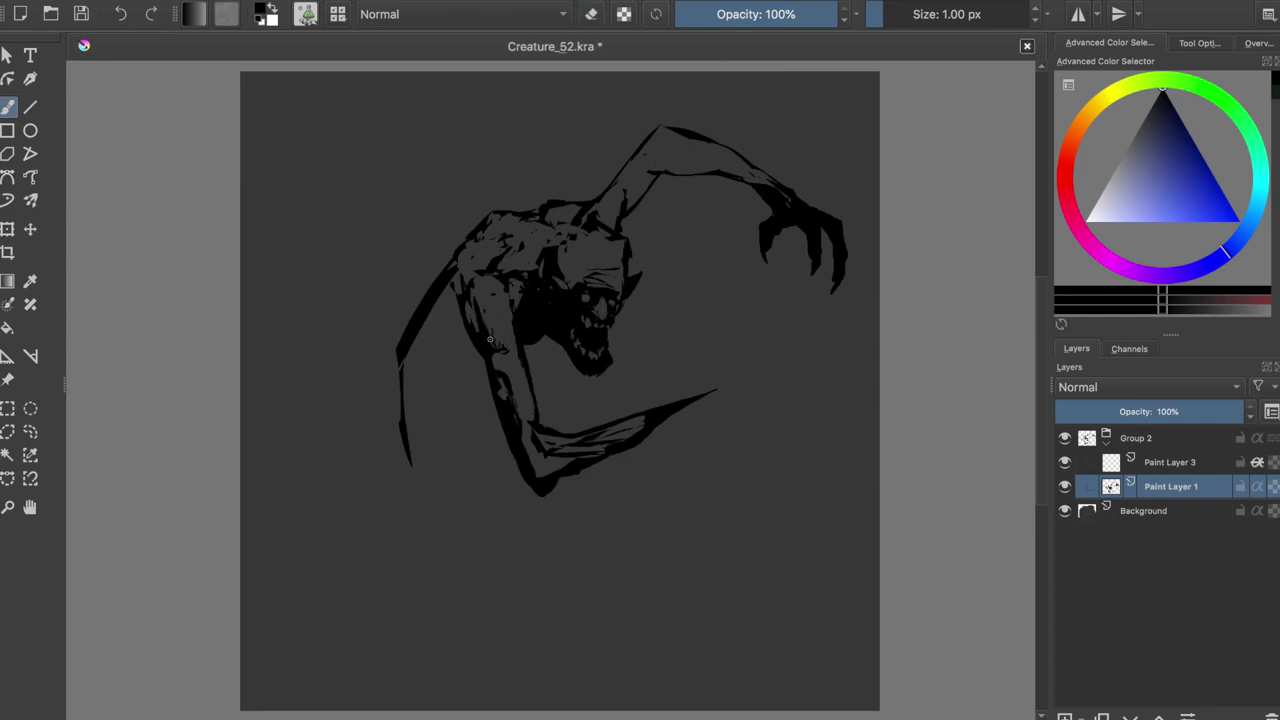
key(ctrl+s)
- Add a wedge-shaped stroke on the left arm and erase part of the head
drag(476, 362, 415, 349)
key(e)
key(e)
key(e)
key(e)
key(e)
key(ctrl+s)
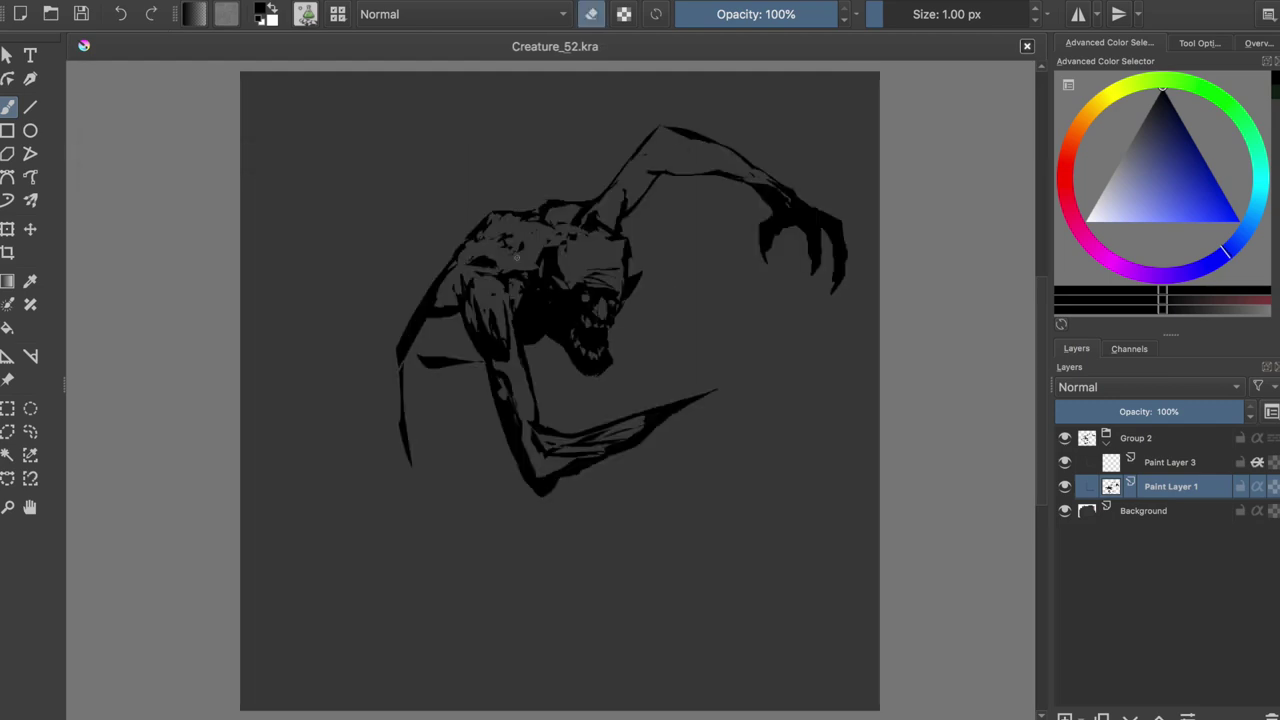
drag(575, 215, 595, 230)
- Repaint the head area and the claw tip, saving the drawing
key(e)
drag(555, 240, 615, 230)
key(e)
key(e)
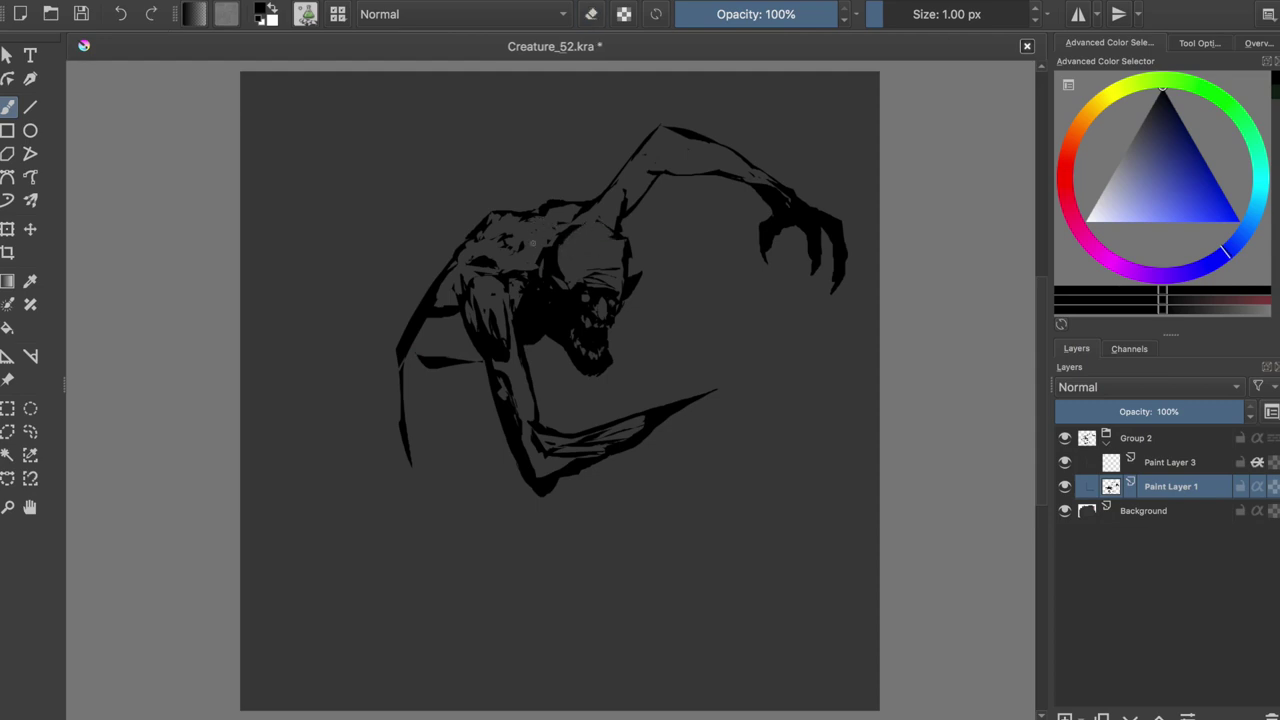
key(e)
key(ctrl+s)
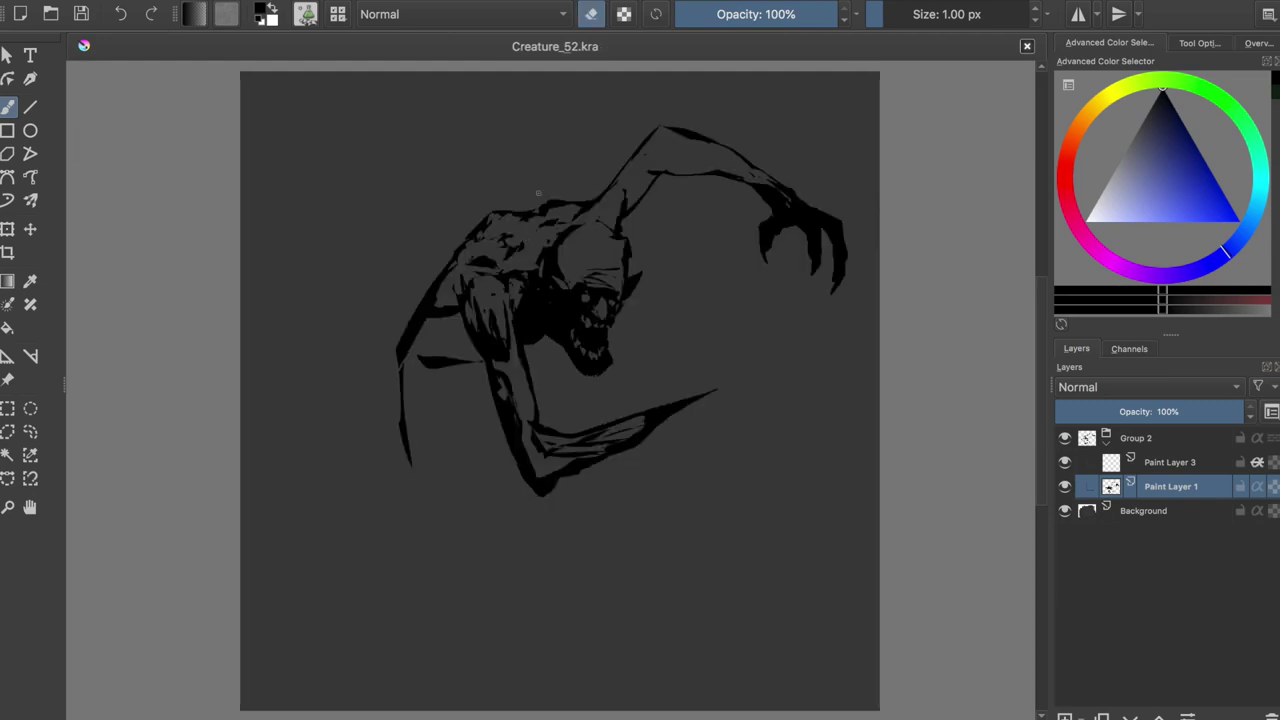
key(e)
drag(822, 290, 836, 255)
- Undo the stray claw-tip strokes, leaving the brush ready to paint
key(ctrl+z)
key(e)
key(ctrl+z)
key(e)
- Extend the leg down into a foot, add inner leg strokes, reshape the foot and save
key(e)
key(e)
key(ctrl+z)
mouse_move(405, 458)
mouse_down()
mouse_move(490, 678)
mouse_move(533, 659)
mouse_up()
mouse_move(482, 472)
mouse_down()
mouse_move(526, 644)
mouse_move(515, 630)
mouse_up()
key(e)
key(e)
mouse_move(425, 482)
mouse_down()
mouse_move(465, 612)
mouse_move(500, 672)
mouse_move(440, 540)
mouse_up()
key(e)
key(e)
key(e)
key(e)
key(ctrl+s)
- Rework the inner leg strokes and touch up the figure's right and left edges
mouse_move(482, 457)
mouse_down()
mouse_move(600, 690)
mouse_move(504, 532)
mouse_up()
key(ctrl+s)
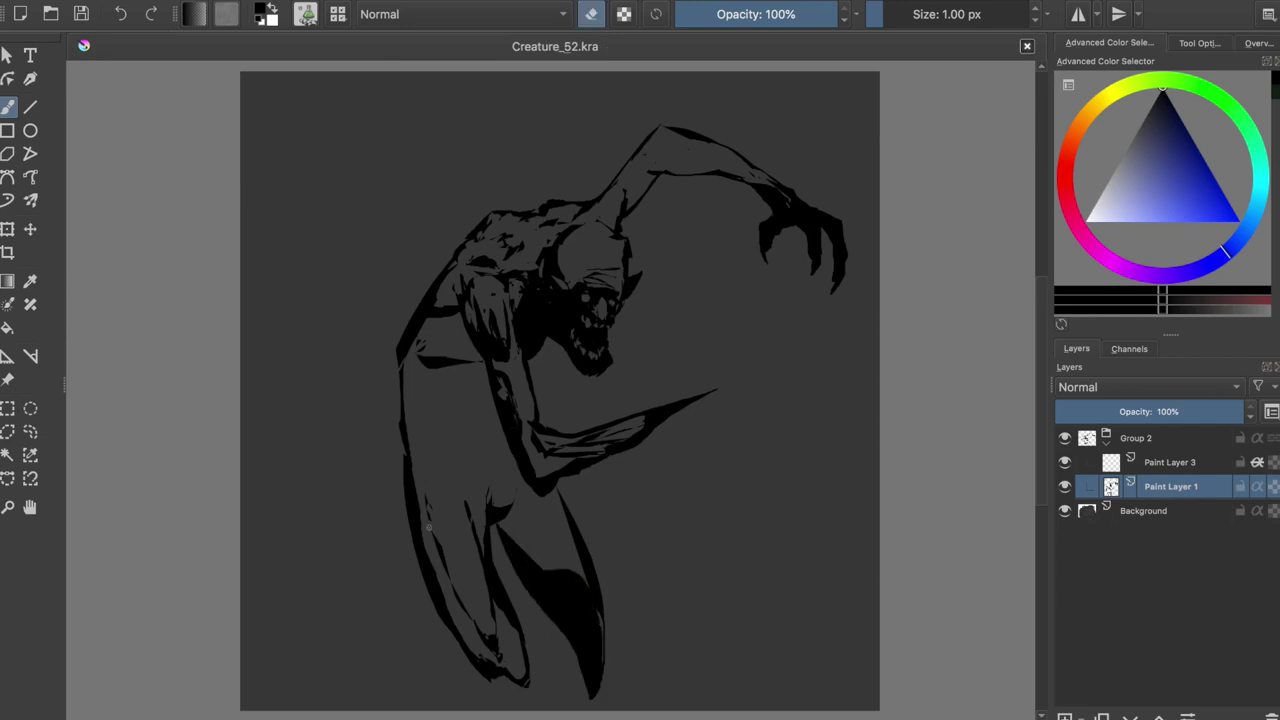
key(m)
key(e)
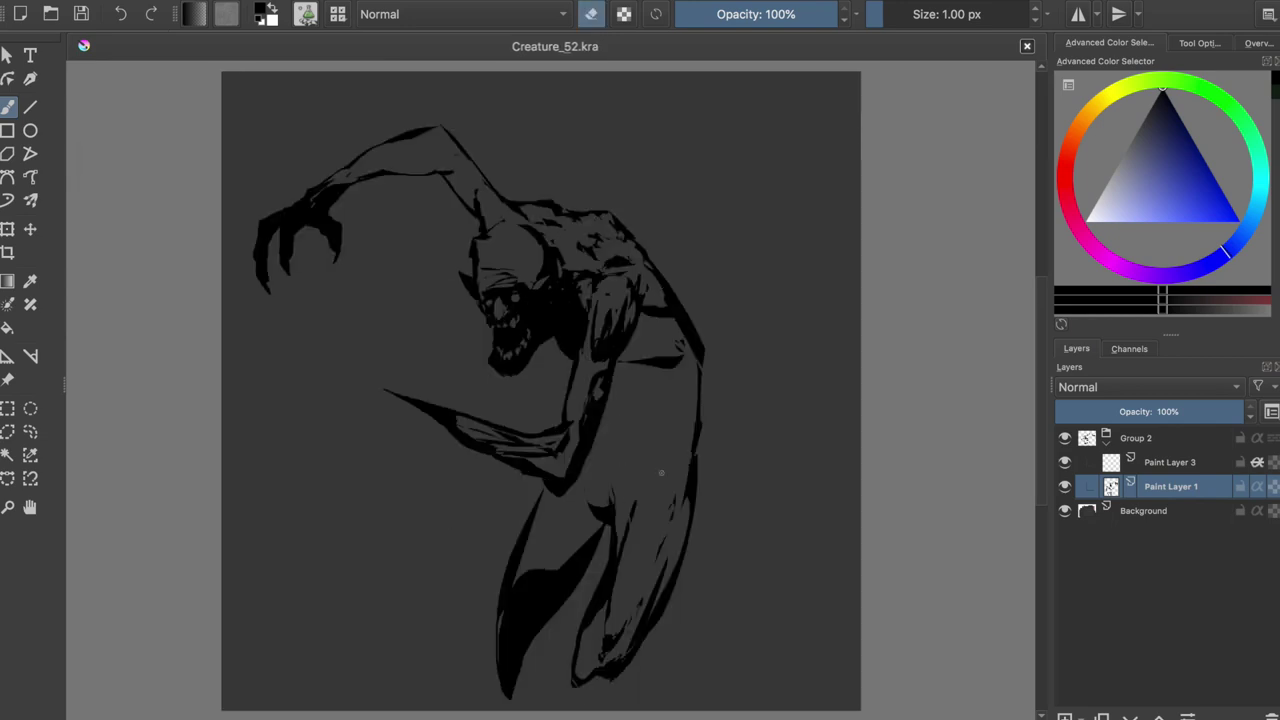
drag(684, 458, 664, 496)
key(m)
drag(468, 478, 470, 512)
- Erase small marks along the left edge and a small area on the chest
key(ctrl+s)
key(e)
drag(402, 405, 405, 458)
key(ctrl+s)
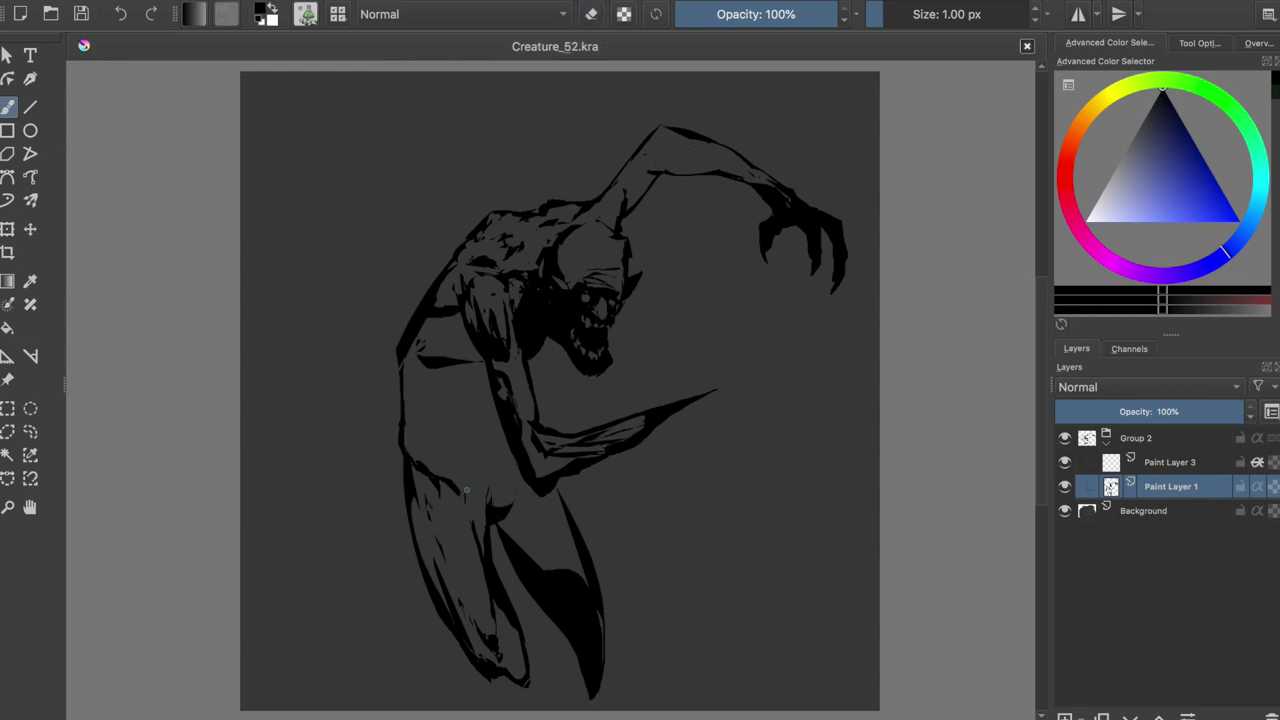
key(e)
drag(476, 410, 488, 450)
key(e)
- Paint dark chest strokes, a bottom-tip stroke, and thicken the lower limb's right edge
mouse_move(484, 368)
mouse_down()
mouse_move(470, 398)
mouse_move(480, 446)
mouse_up()
key(e)
key(ctrl+s)
key(m)
key(m)
drag(505, 685, 525, 697)
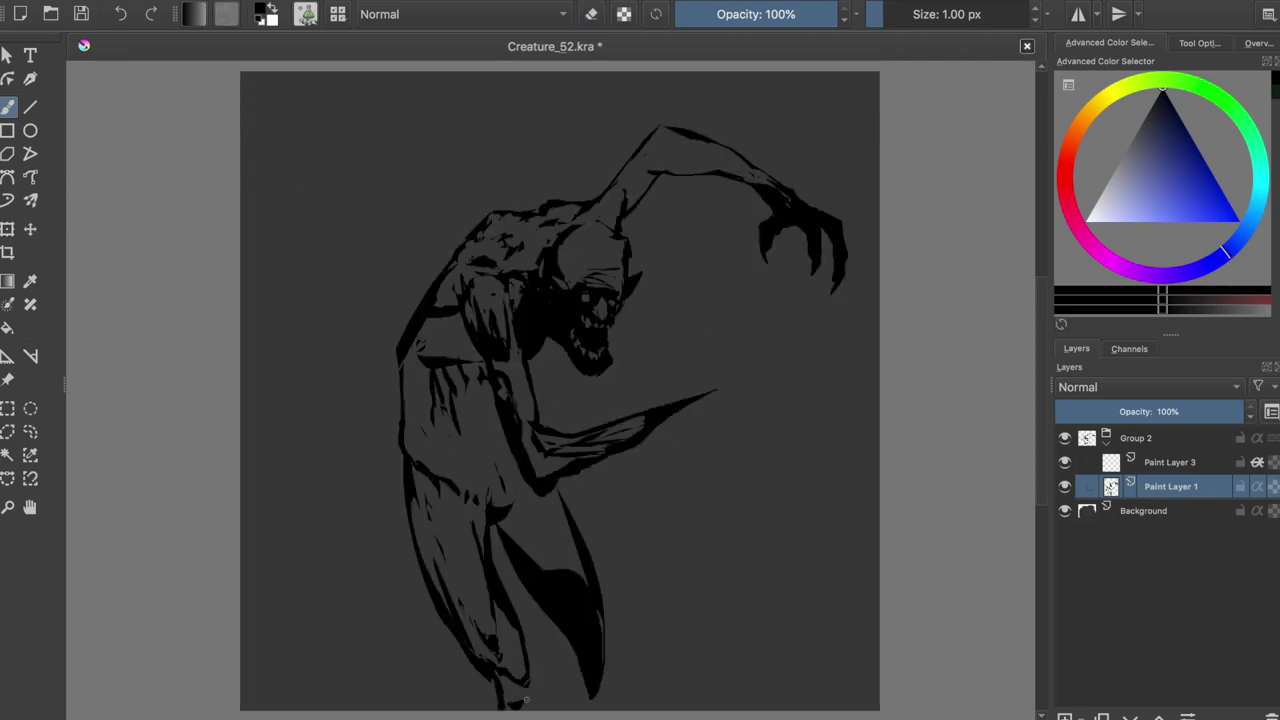
mouse_move(603, 615)
mouse_down()
mouse_move(610, 705)
mouse_move(650, 706)
mouse_up()
key(m)
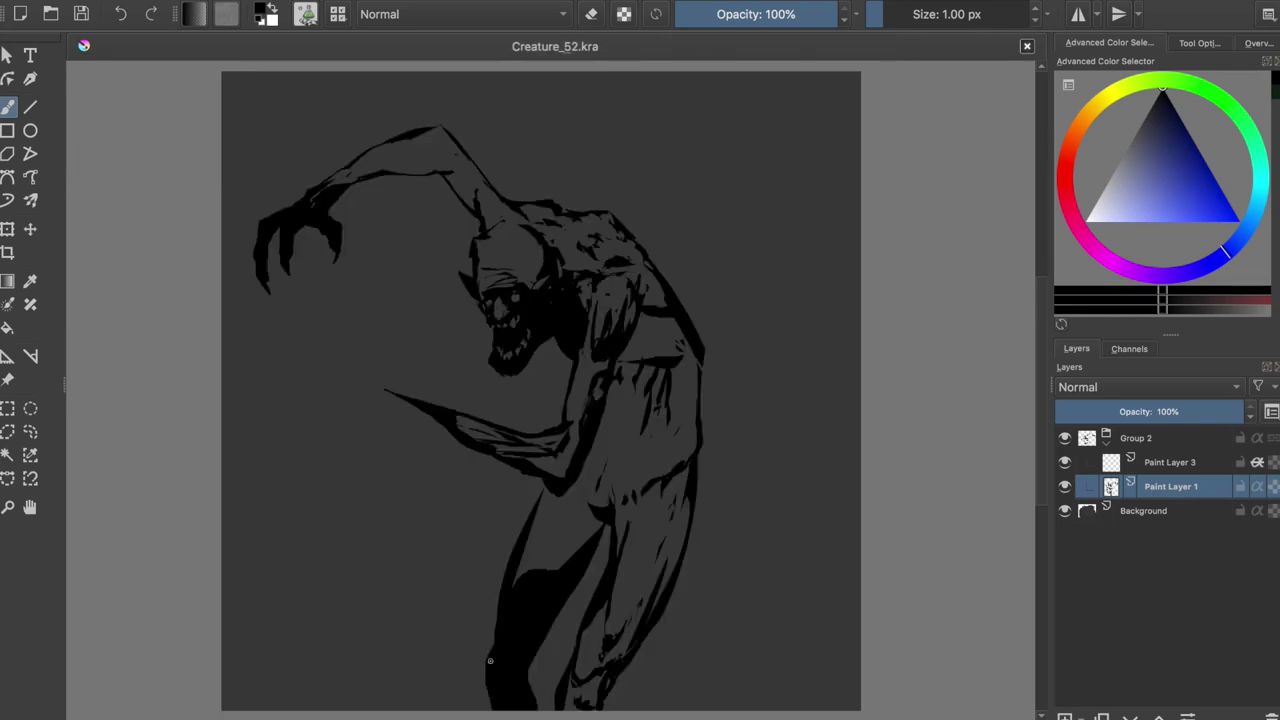
- Lighten part of the lower-leg fill with the eraser, checking it in mirrored view
key(m)
key(e)
drag(565, 548, 591, 621)
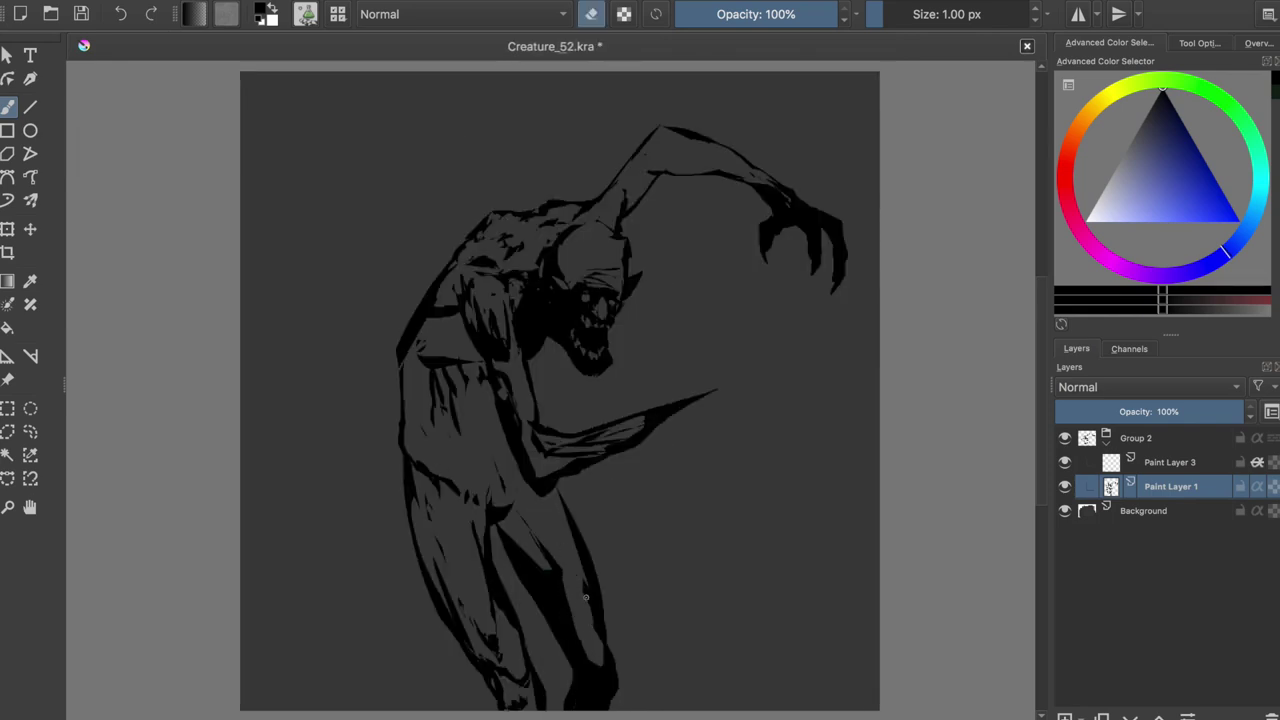
key(e)
key(e)
key(ctrl+s)
key(m)
- Darken and refine small torso strokes, ending with a dark stroke down the torso's edge
key(e)
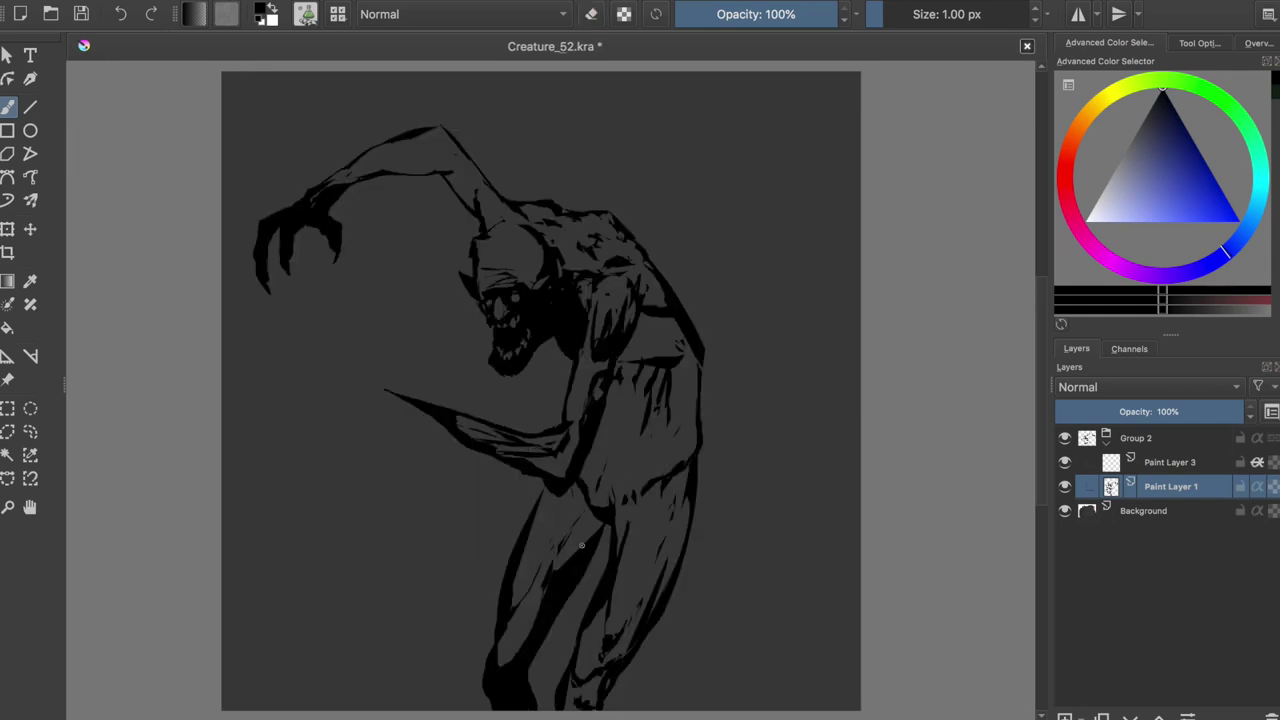
key(m)
mouse_move(493, 408)
mouse_down()
mouse_move(460, 465)
mouse_move(485, 418)
mouse_up()
key(e)
key(e)
mouse_move(534, 355)
mouse_down()
mouse_move(530, 405)
mouse_move(526, 360)
mouse_up()
key(e)
key(e)
key(m)
drag(610, 438, 607, 373)
key(e)
key(e)
drag(700, 351, 690, 458)
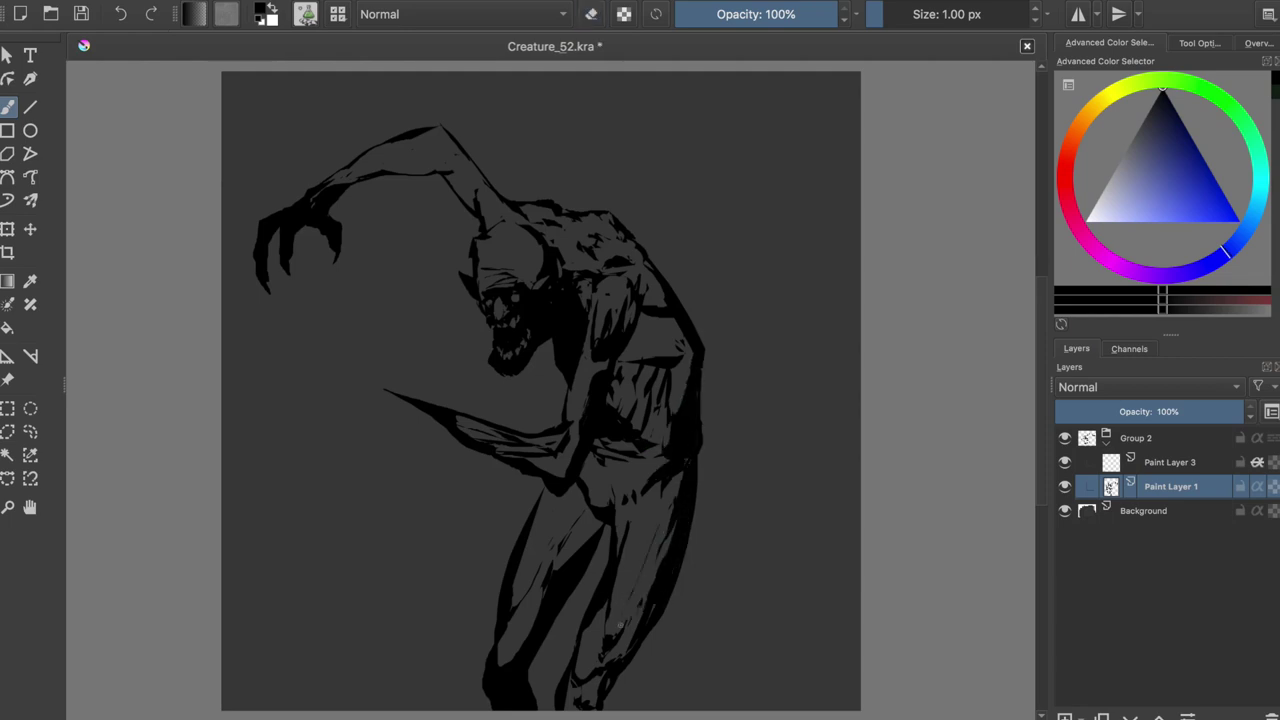
- Paint dark shading strokes across the chest in mirrored view
key(m)
drag(416, 355, 480, 400)
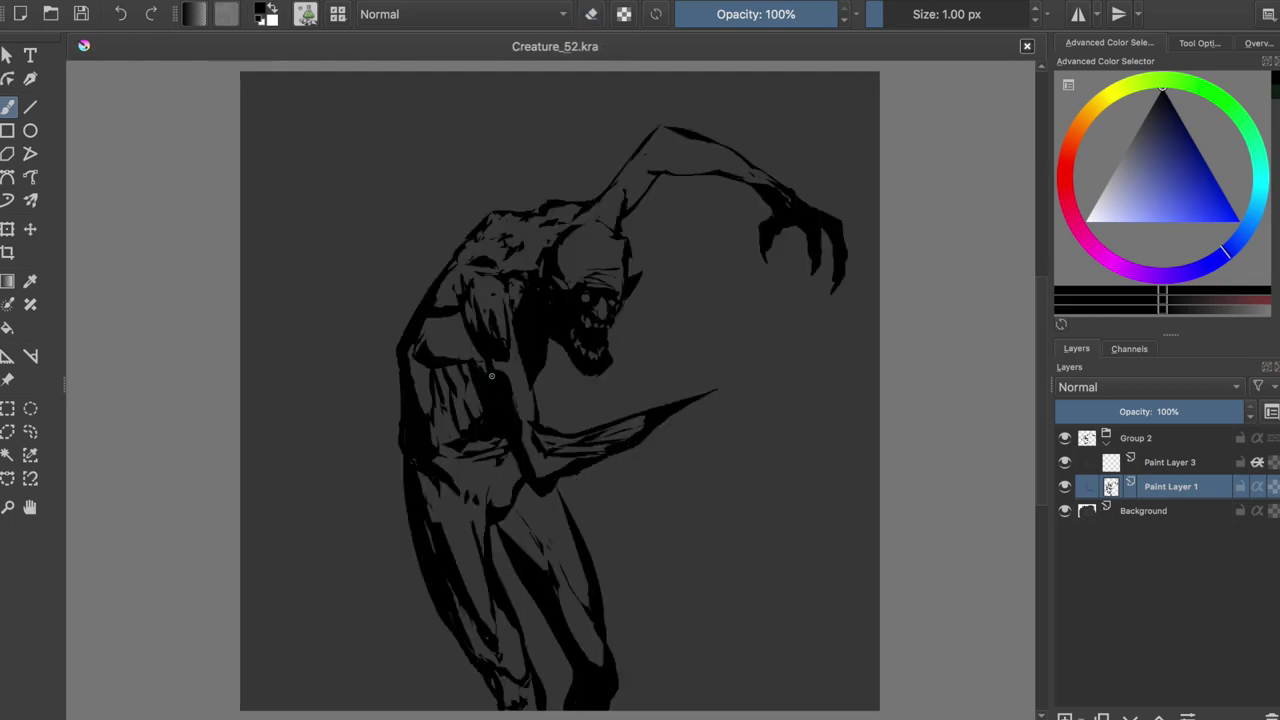
drag(470, 318, 455, 362)
- Thicken the raised arm, trim its edges, fill its gap, and save
drag(612, 187, 660, 128)
key(e)
key(e)
mouse_move(618, 200)
mouse_down()
mouse_move(665, 140)
mouse_move(735, 172)
mouse_up()
key(e)
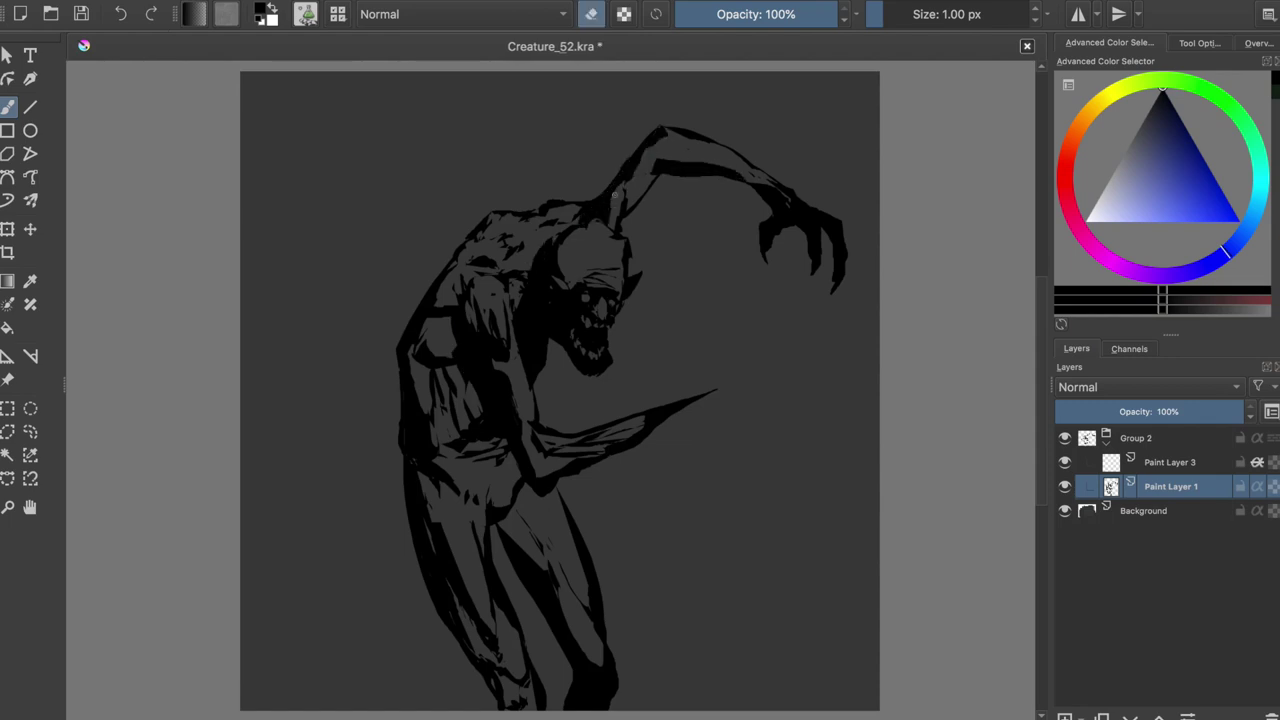
key(e)
drag(600, 198, 654, 135)
key(ctrl+s)
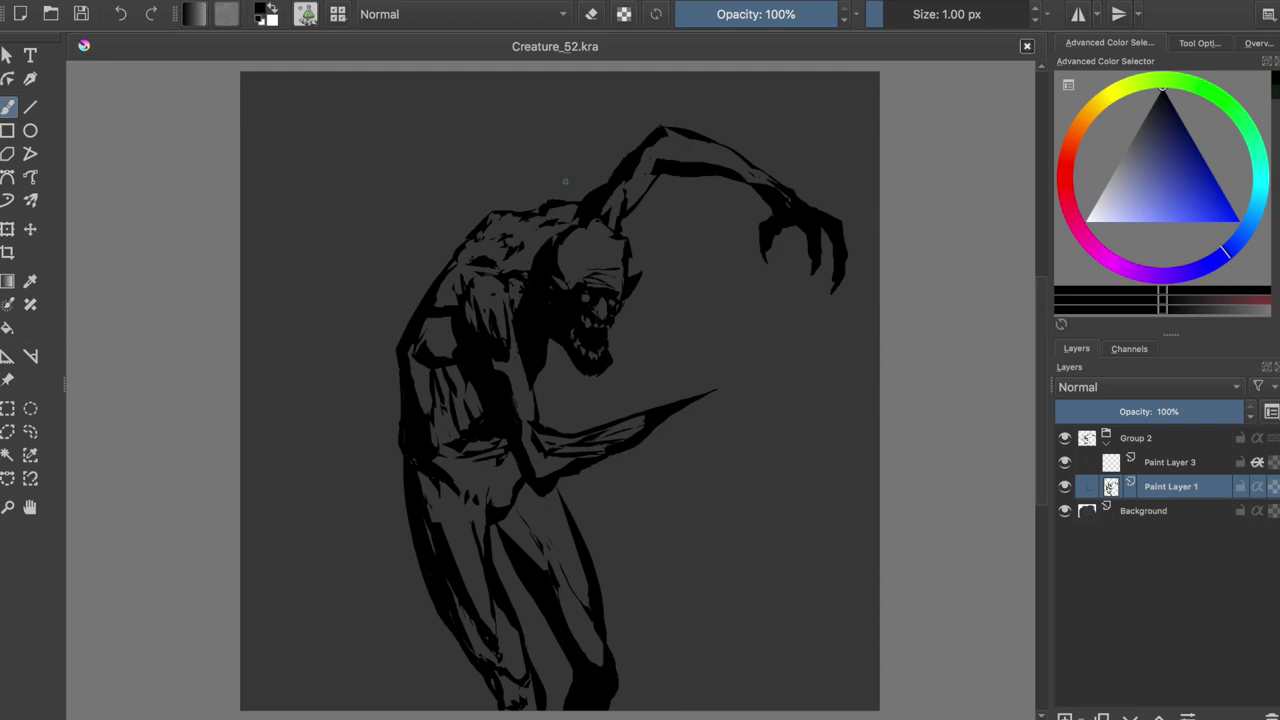
- Reinforce a dark area, discard a claw blob, and erase part of the arm's edge
drag(520, 380, 470, 315)
key(m)
key(m)
drag(848, 245, 790, 190)
key(ctrl+z)
drag(790, 189, 766, 177)
key(e)
key(e)
key(ctrl+s)
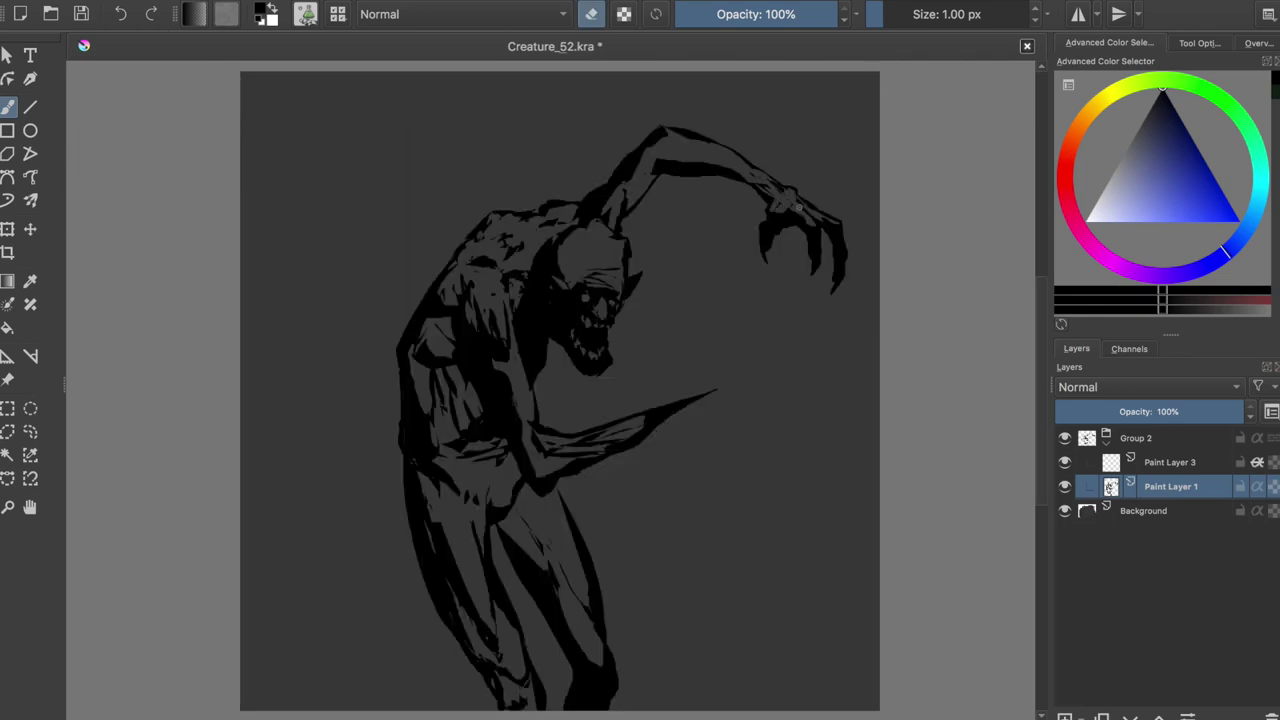
key(e)
key(ctrl+s)
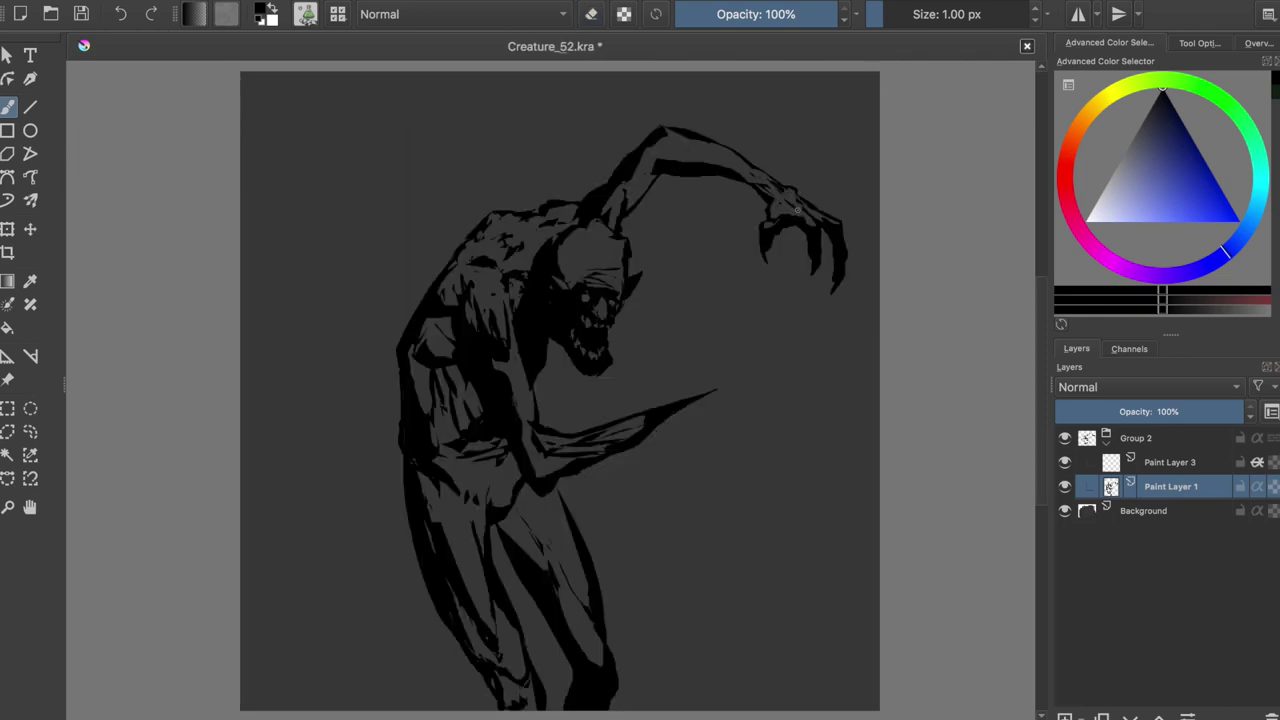
- Extend the chin downward and add a subtle mark near the shoulder
drag(571, 348, 590, 380)
key(ctrl+s)
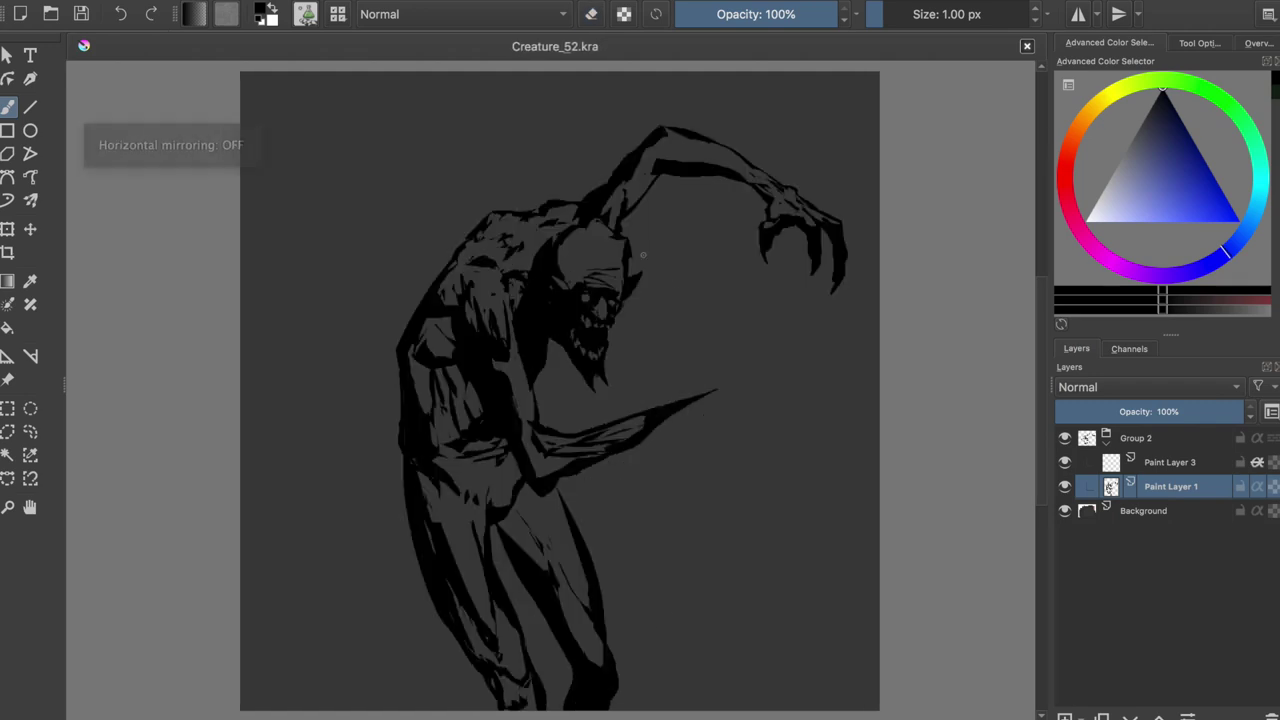
drag(448, 260, 428, 290)
key(ctrl+z)
drag(508, 291, 524, 310)
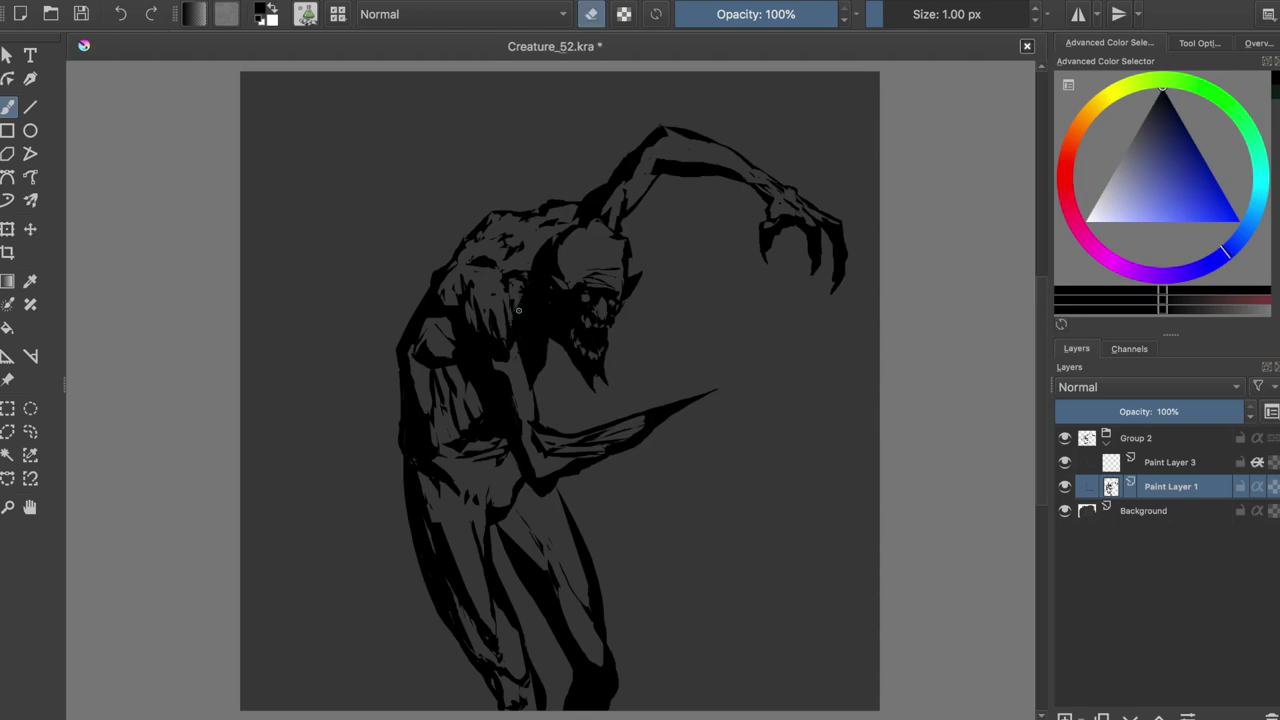
- Erase to clean up the bottom of the leg, checking the figure mirrored
key(m)
key(e)
key(ctrl+s)
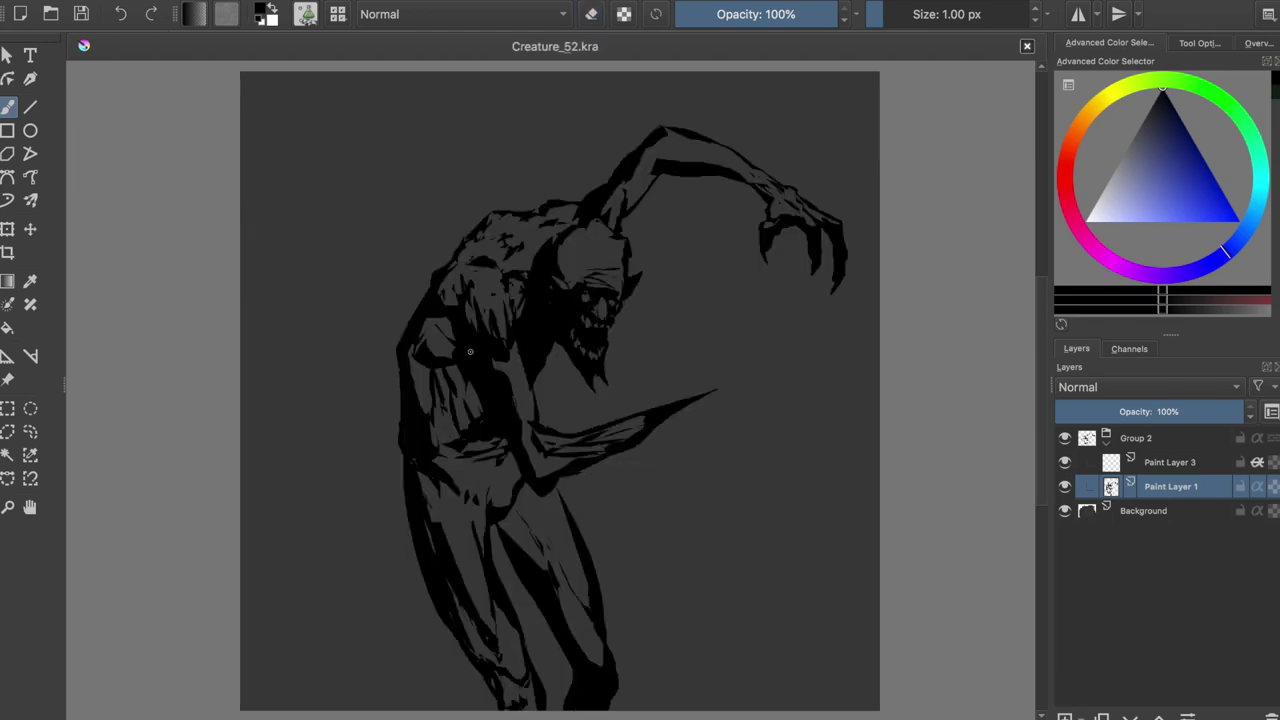
key(e)
drag(610, 658, 610, 684)
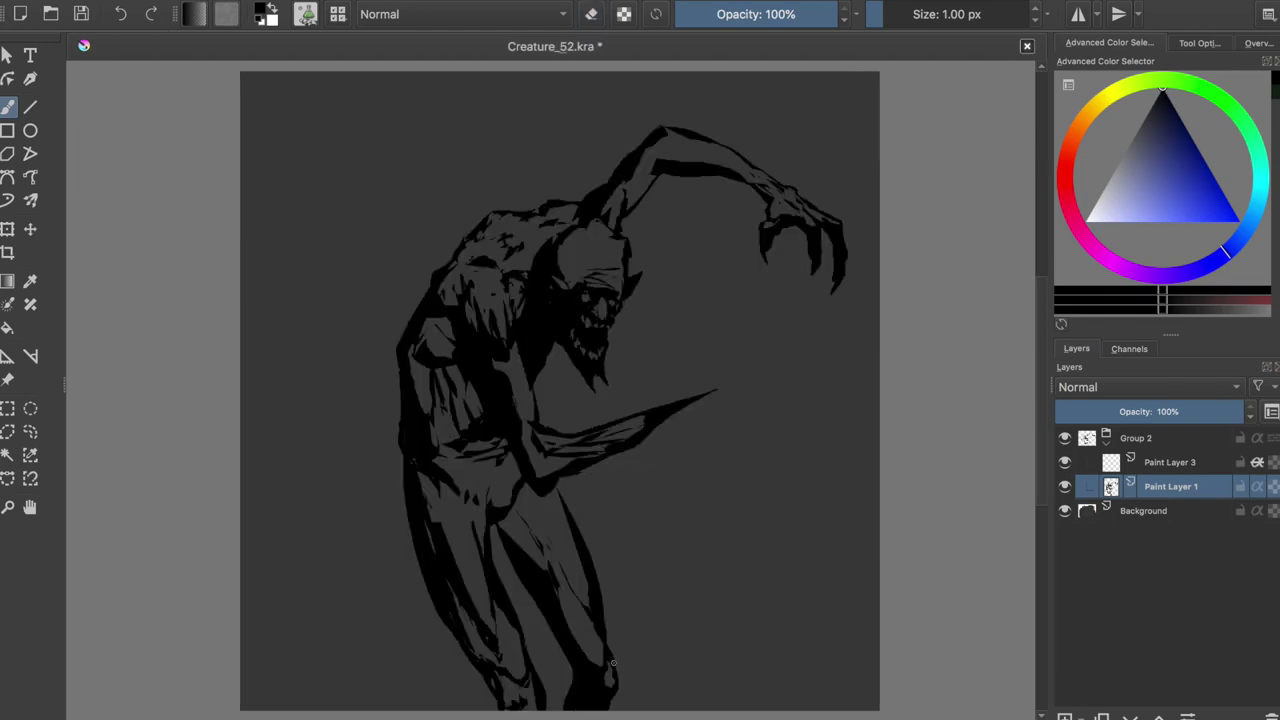
key(m)
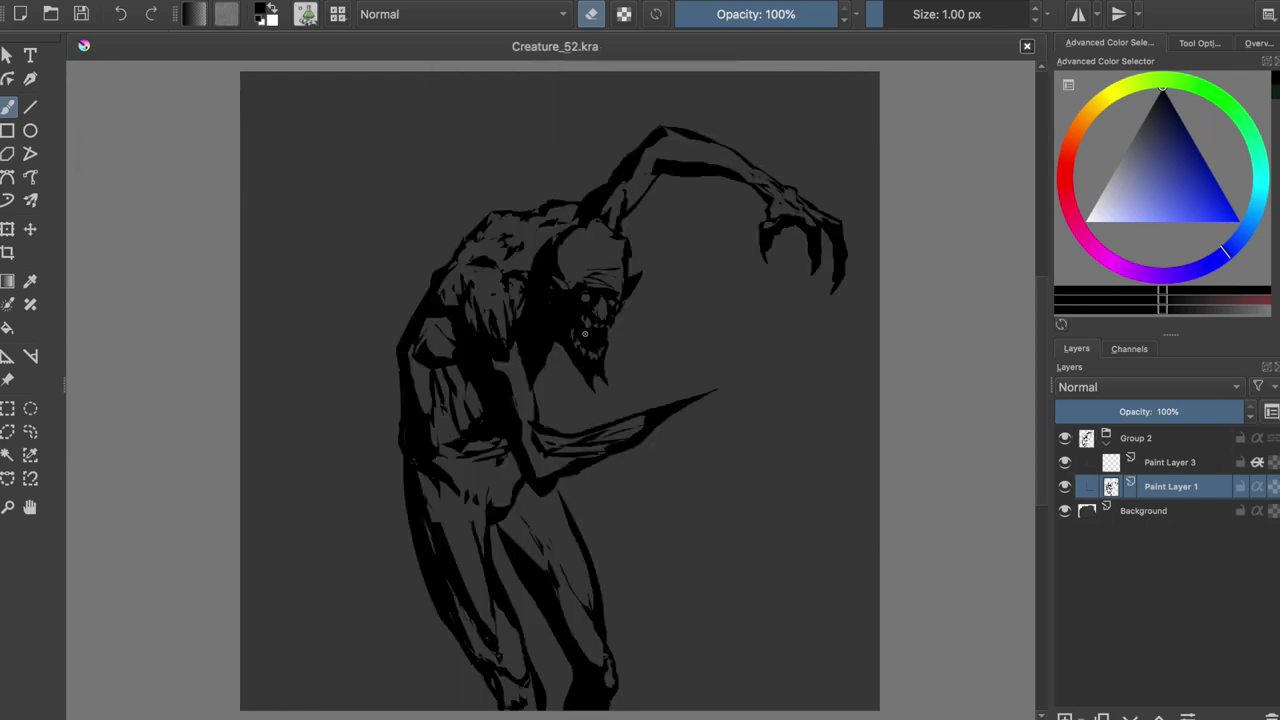
key(e)
key(m)
- Review the figure by flipping the mirror view and toggling the eraser, saving repeatedly
key(e)
key(e)
key(e)
key(ctrl+s)
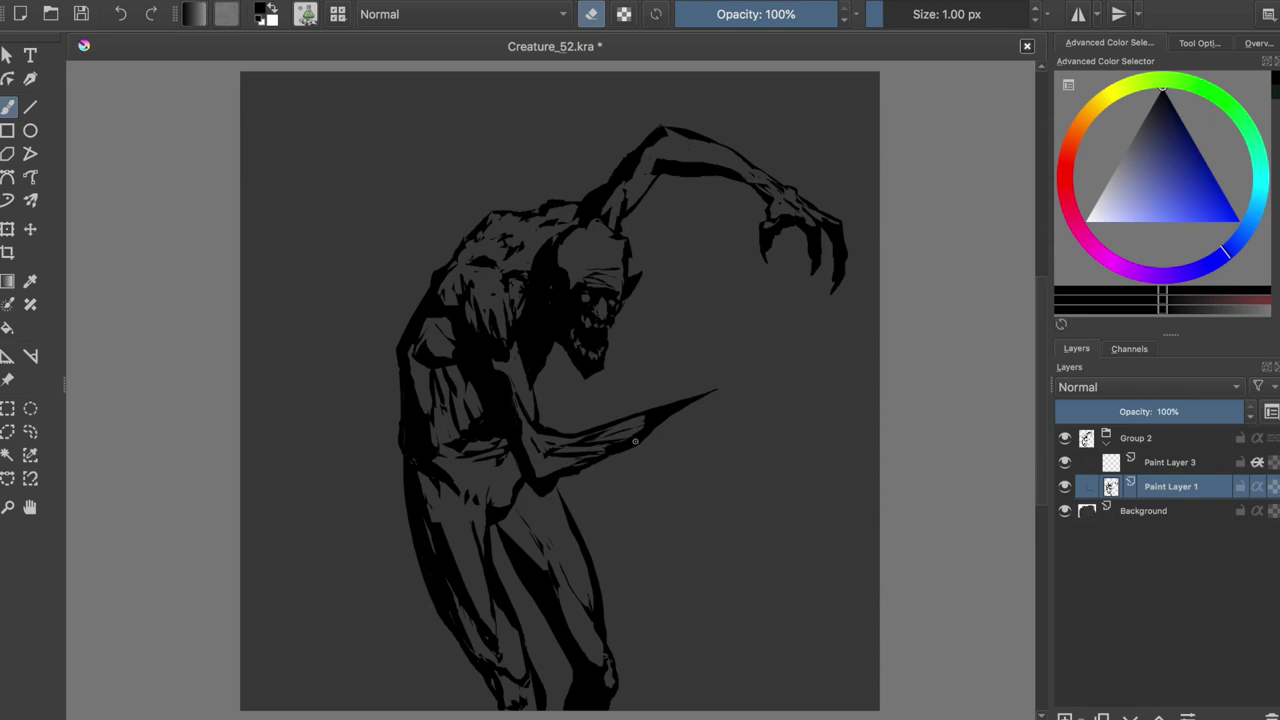
key(e)
key(e)
key(e)
key(e)
key(ctrl+s)
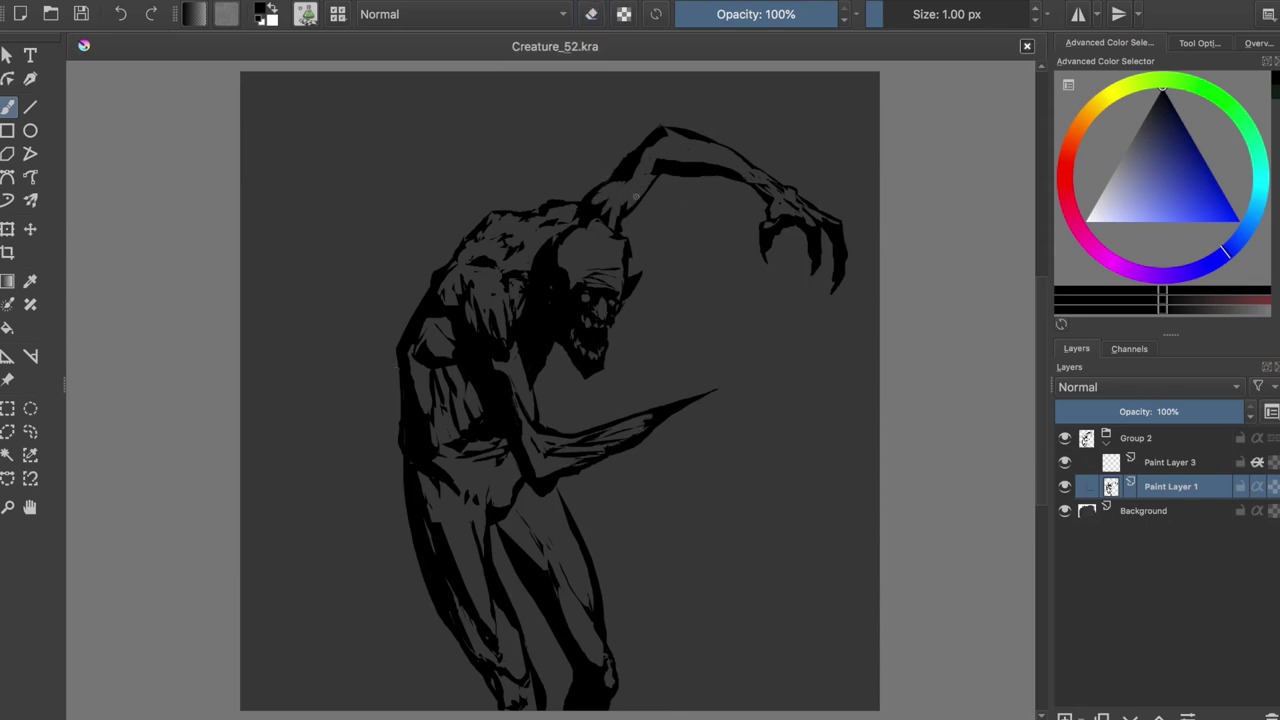
key(m)
key(e)
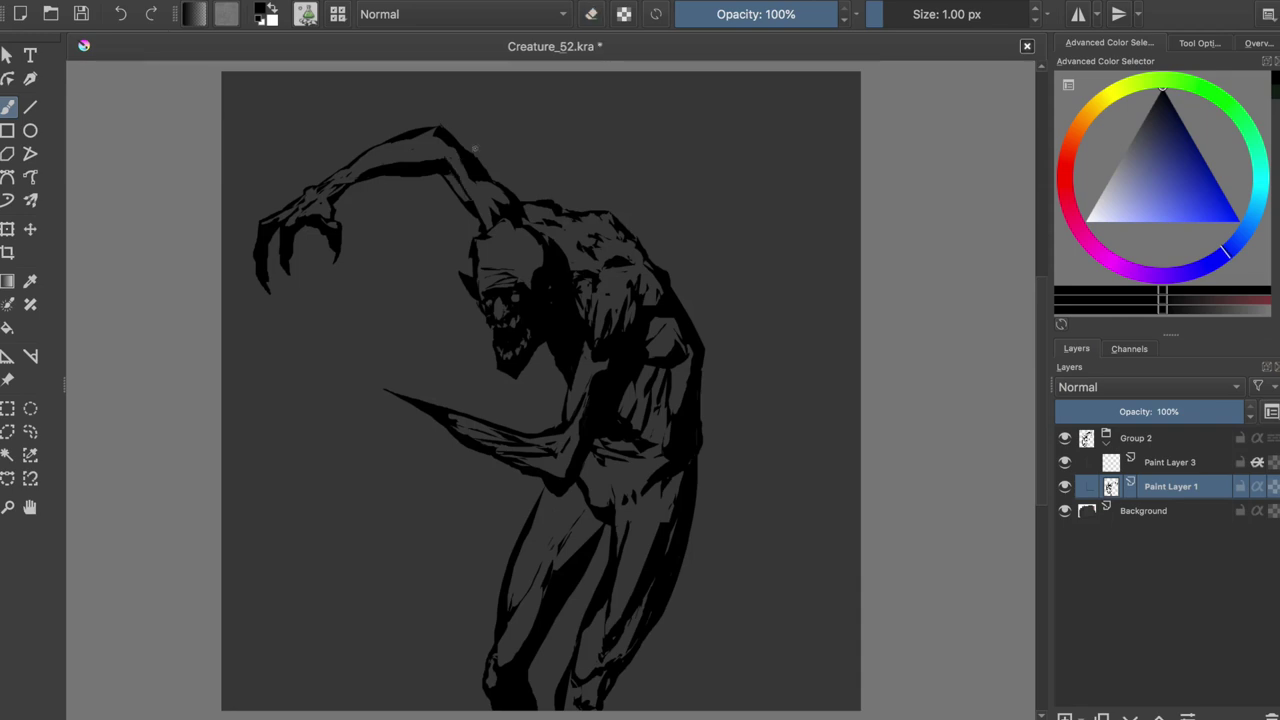
key(m)
key(e)
key(e)
key(ctrl+s)
- Fill the blade edge with dark ink and check it in mirrored view
drag(629, 444, 684, 412)
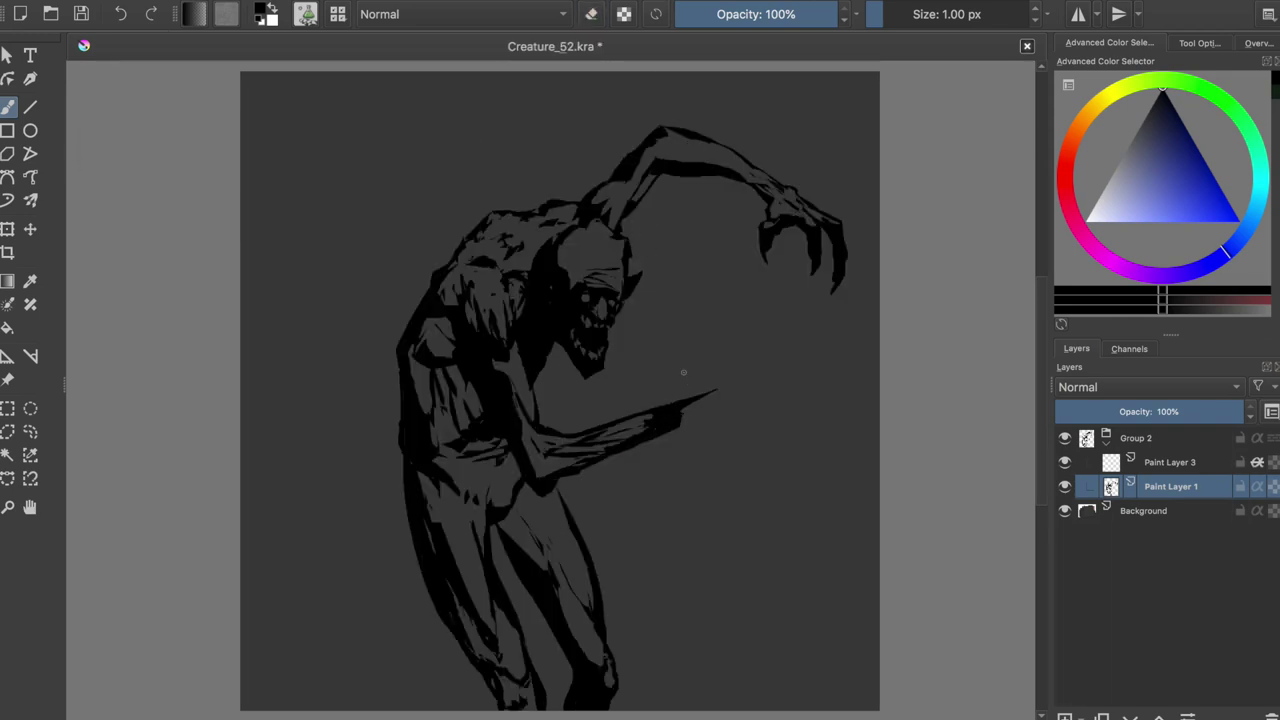
key(e)
key(ctrl+z)
key(ctrl+shift+z)
key(m)
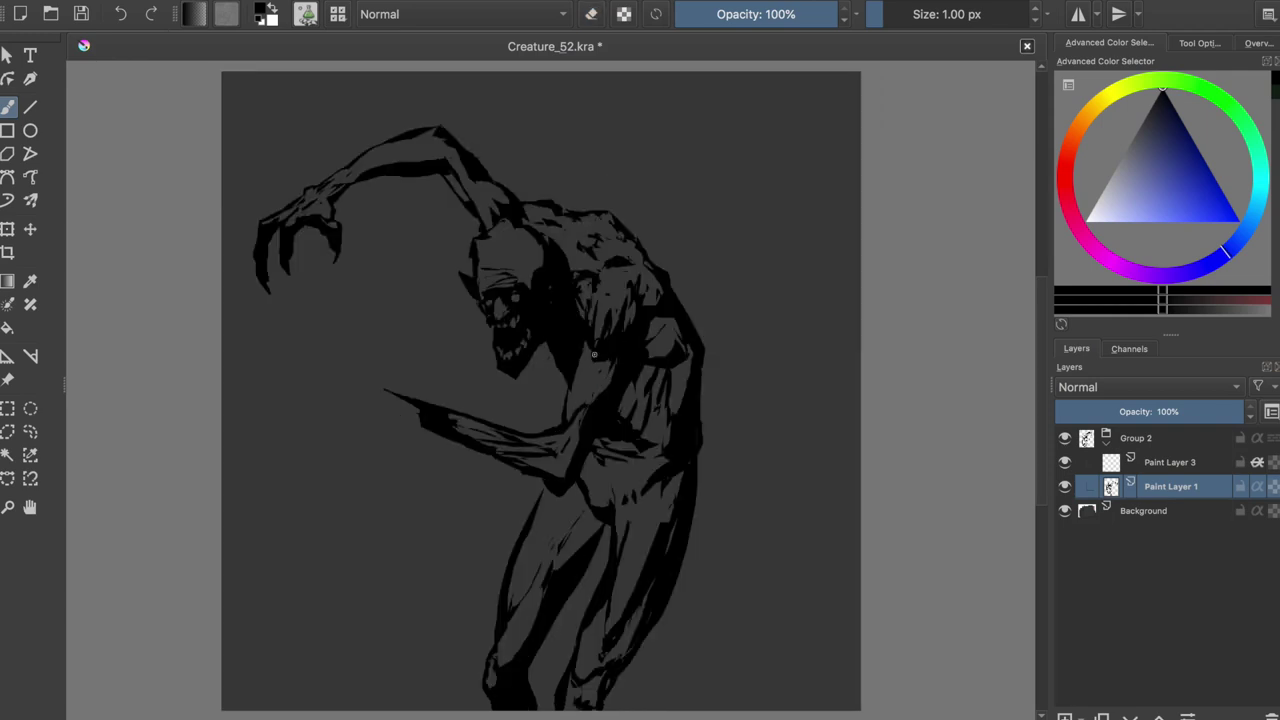
key(m)
- Try erasing near the arm, then undo the erase and a stray black square
drag(483, 375, 498, 392)
key(ctrl+z)
key(ctrl+shift+z)
key(ctrl+z)
key(ctrl+shift+z)
key(e)
key(ctrl+z)
- Add a small dark dab near the blade edge and save
key(m)
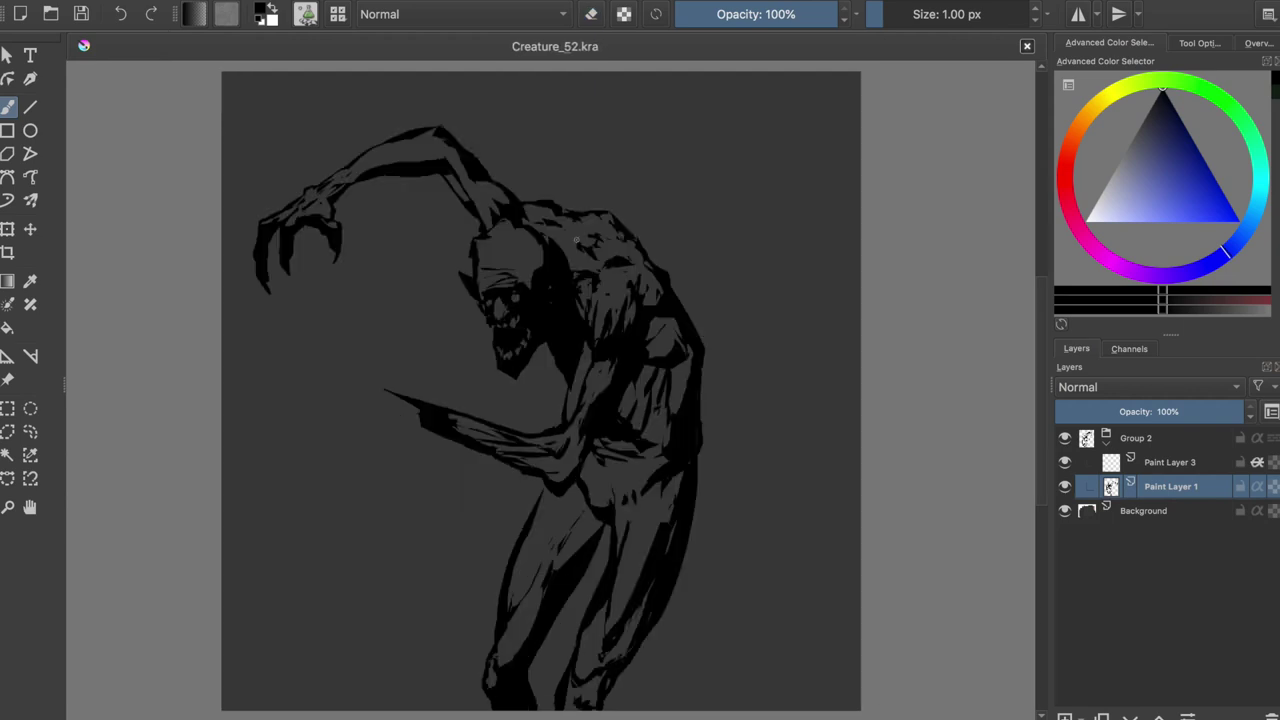
click(657, 435)
key(m)
key(e)
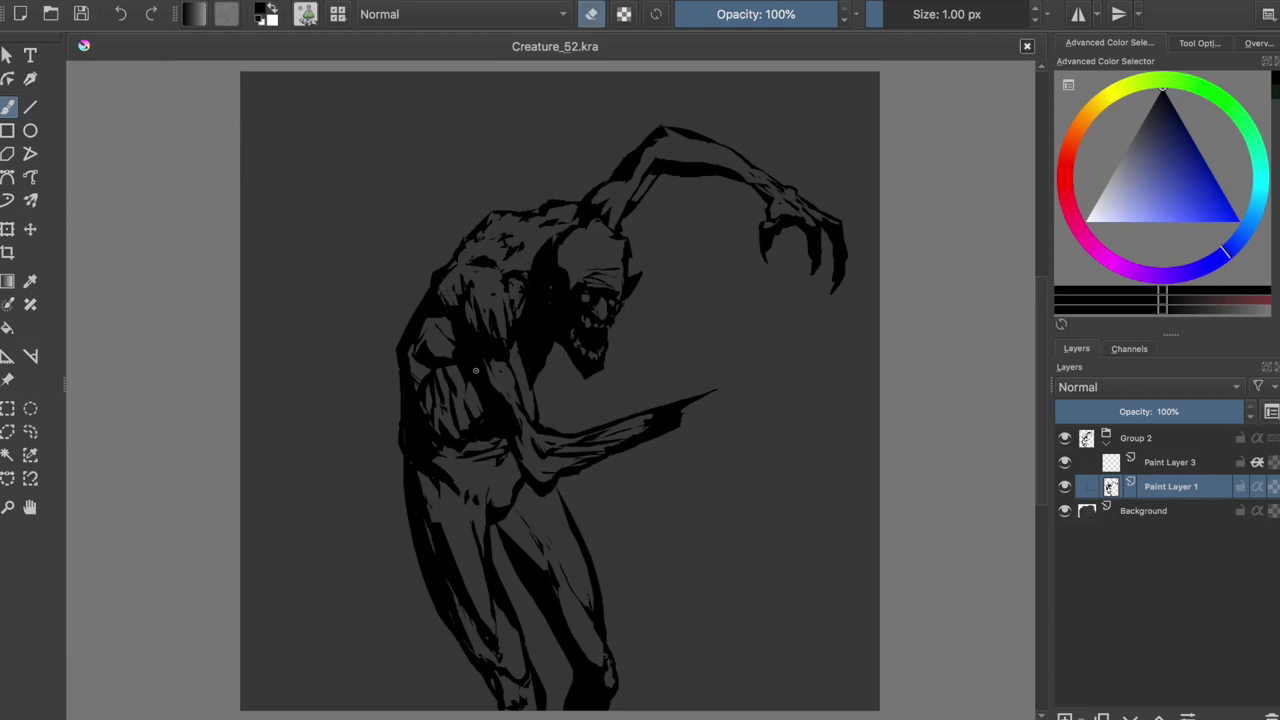
key(e)
key(ctrl+s)
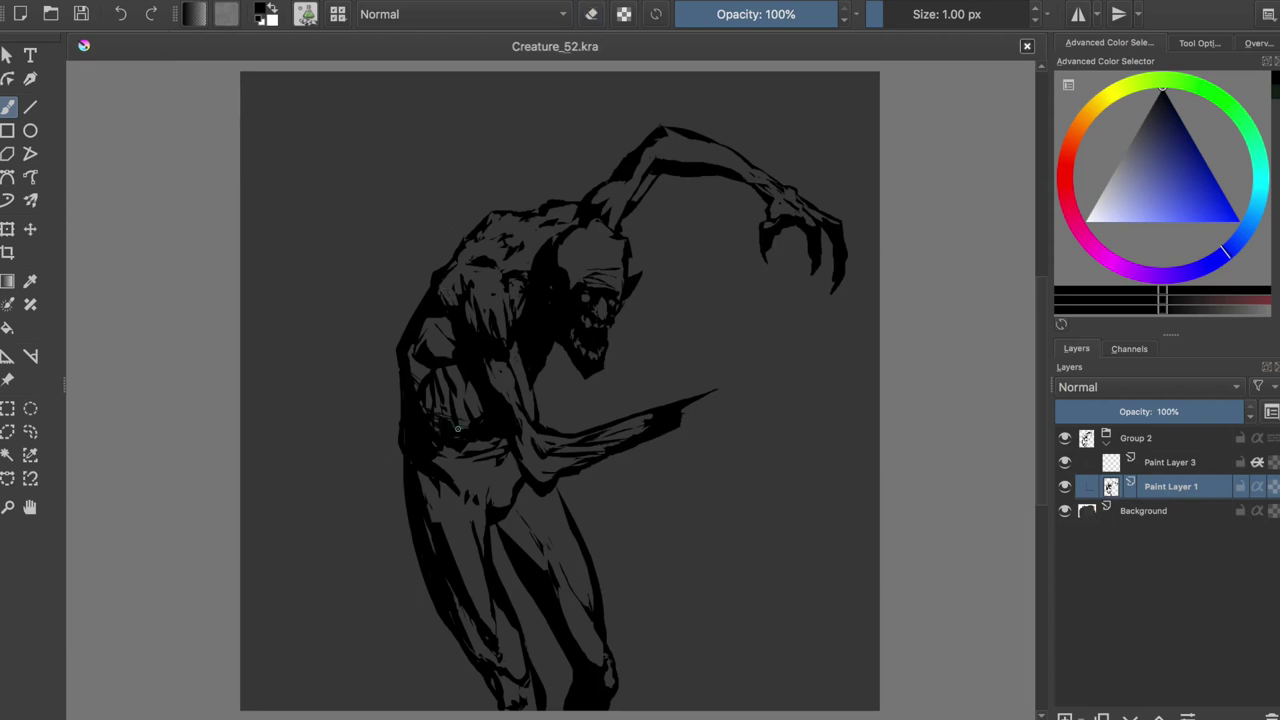
- Paint a fist over the spear tip after checking the mirrored view
key(m)
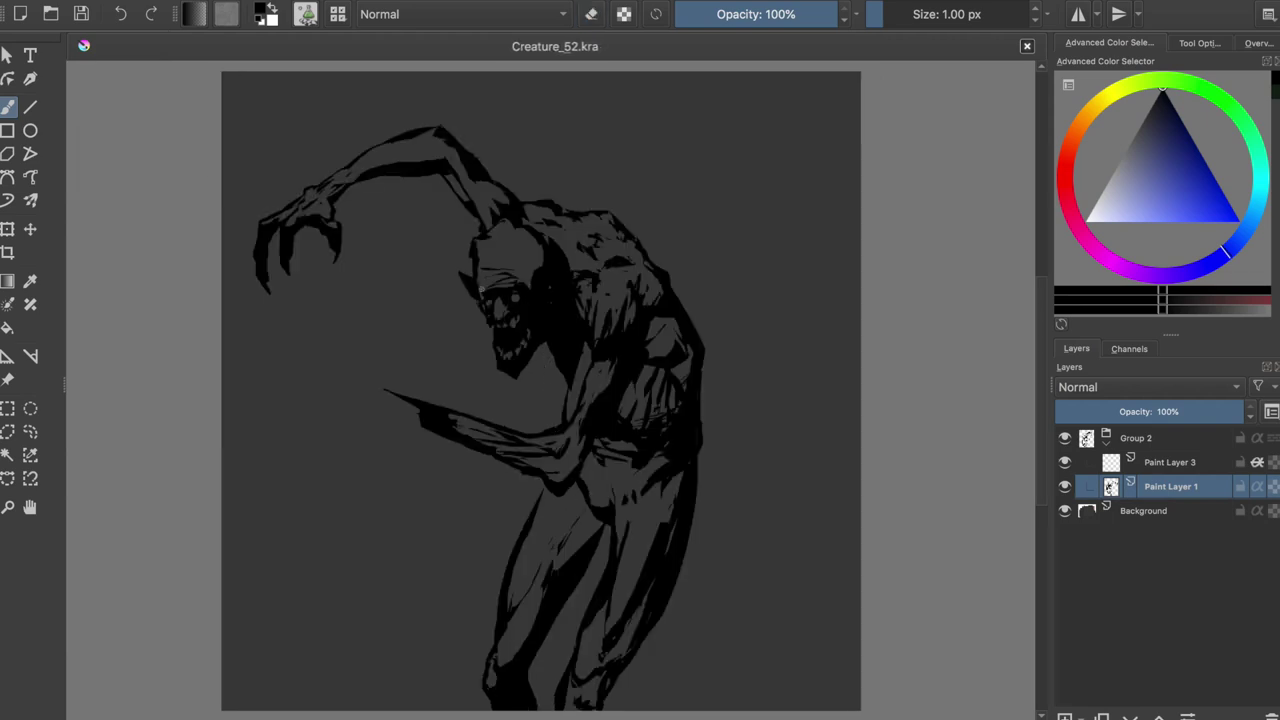
key(e)
key(e)
key(e)
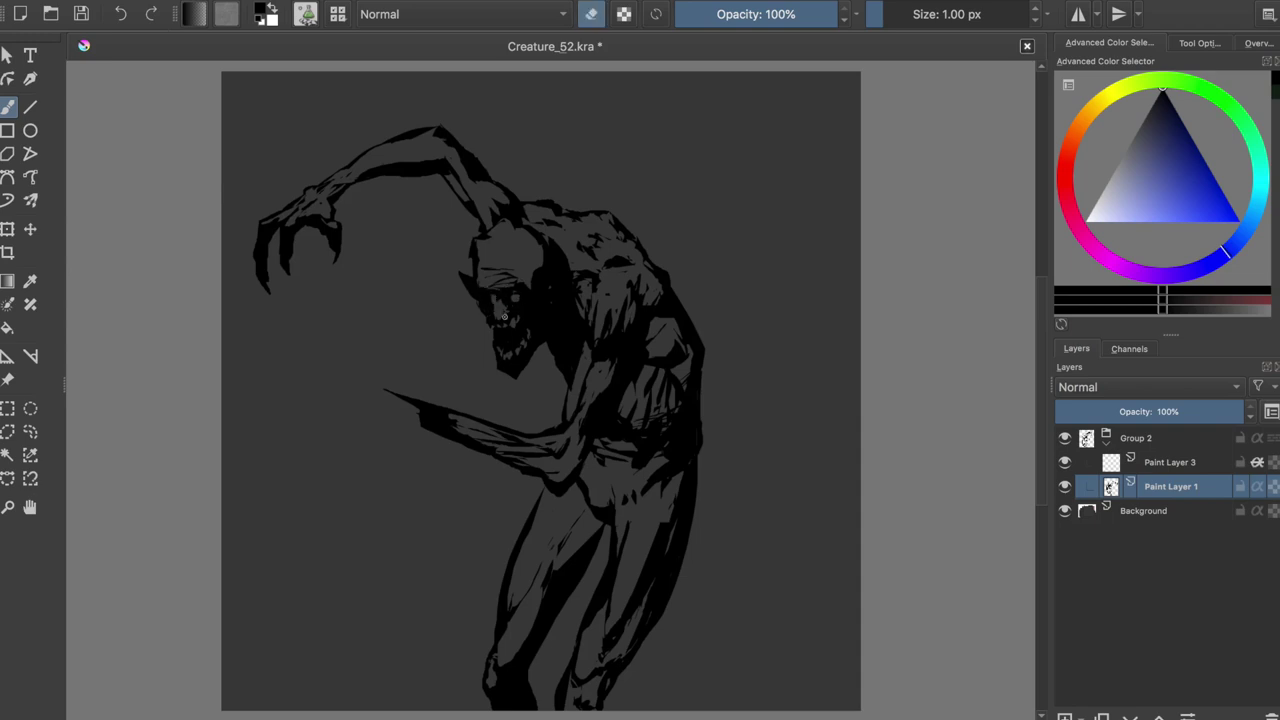
key(e)
key(e)
key(e)
key(e)
key(m)
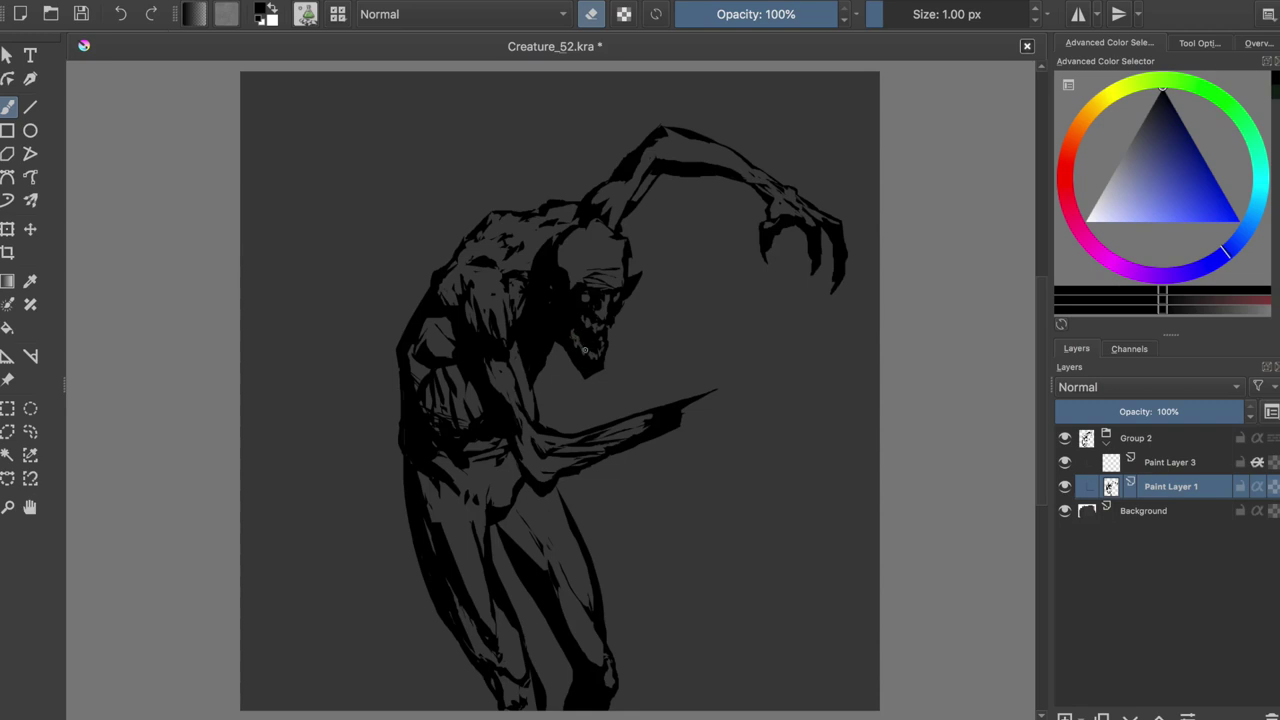
key(e)
key(e)
key(e)
key(e)
key(e)
mouse_move(678, 422)
mouse_down()
mouse_move(712, 385)
mouse_move(711, 420)
mouse_move(688, 410)
mouse_move(720, 405)
mouse_move(770, 452)
mouse_move(792, 433)
mouse_up()
key(e)
key(e)
key(e)
key(e)
- Extend the fist toward the lower right and paste the reworked hand as a new layer
mouse_move(680, 405)
mouse_down()
mouse_move(765, 440)
mouse_move(778, 460)
mouse_move(709, 447)
mouse_move(740, 415)
mouse_move(780, 462)
mouse_up()
key(e)
key(e)
key(e)
key(e)
key(m)
click(706, 270)
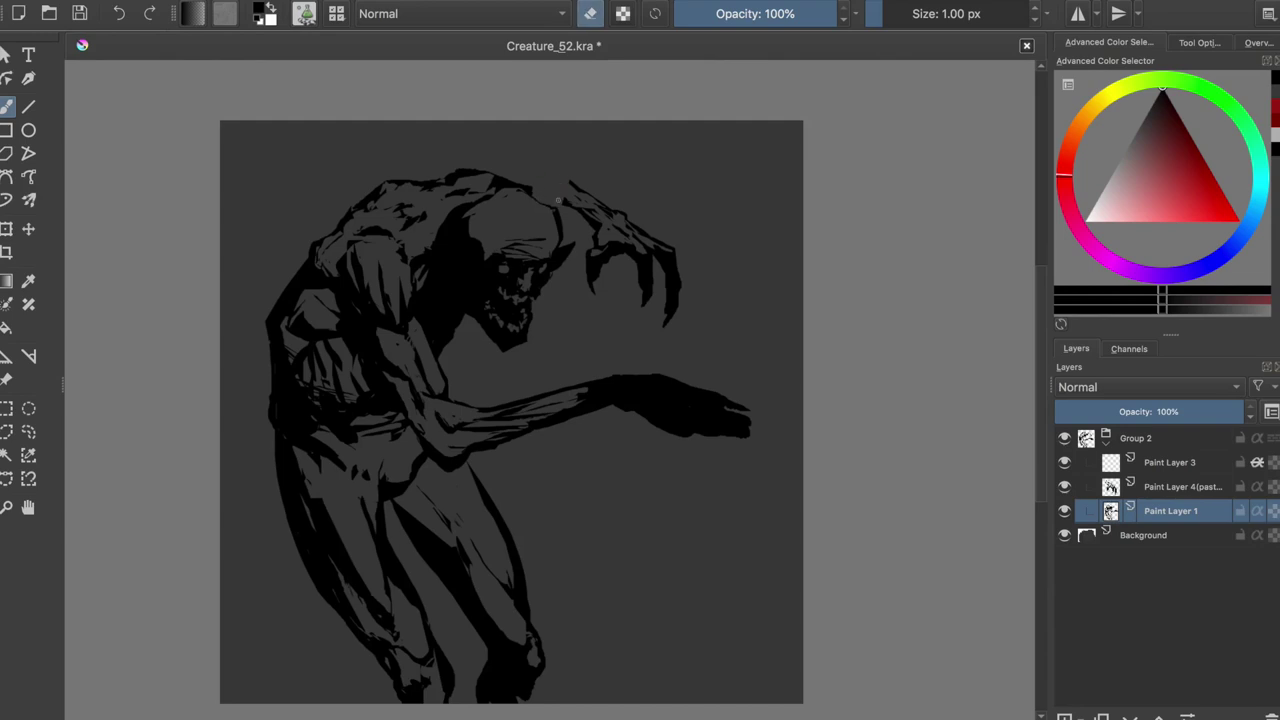
- Roughen the creature's top and top-left hump contour with brush and eraser, and save
key(e)
mouse_move(426, 177)
mouse_down()
mouse_move(372, 192)
mouse_move(395, 179)
mouse_move(369, 203)
mouse_up()
key(e)
key(e)
key(e)
key(e)
key(e)
key(e)
key(e)
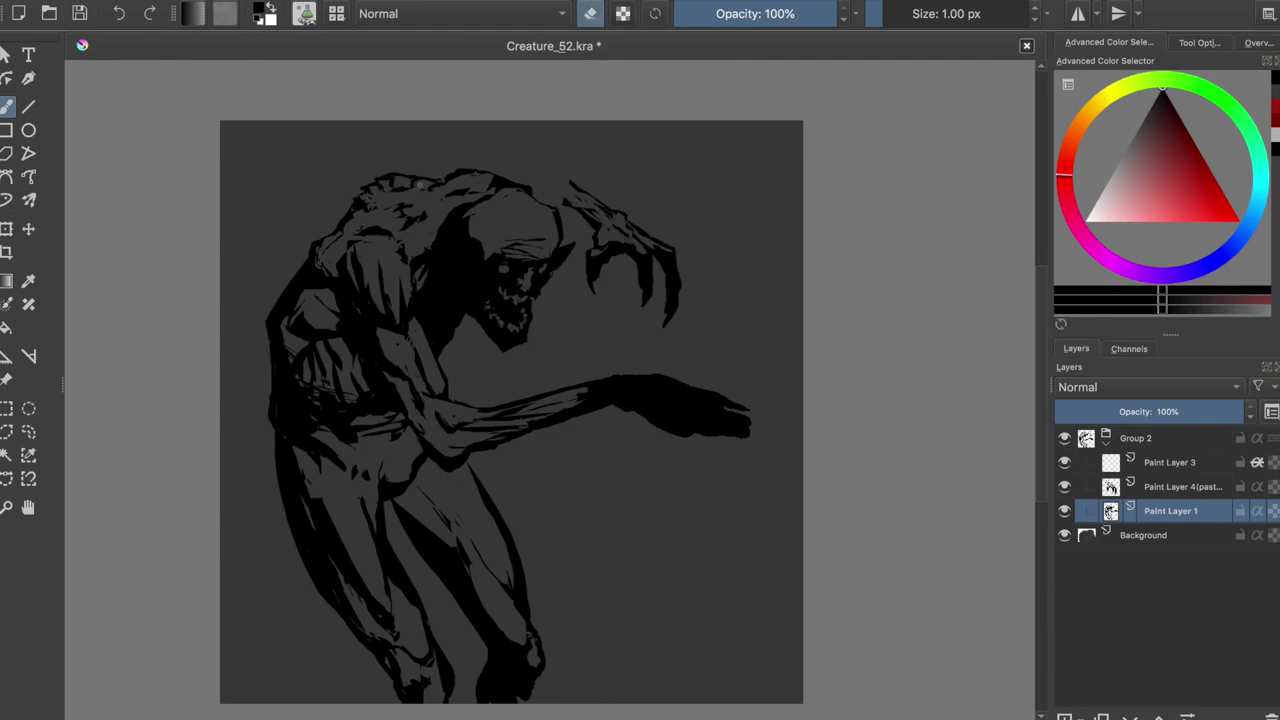
key(ctrl+s)
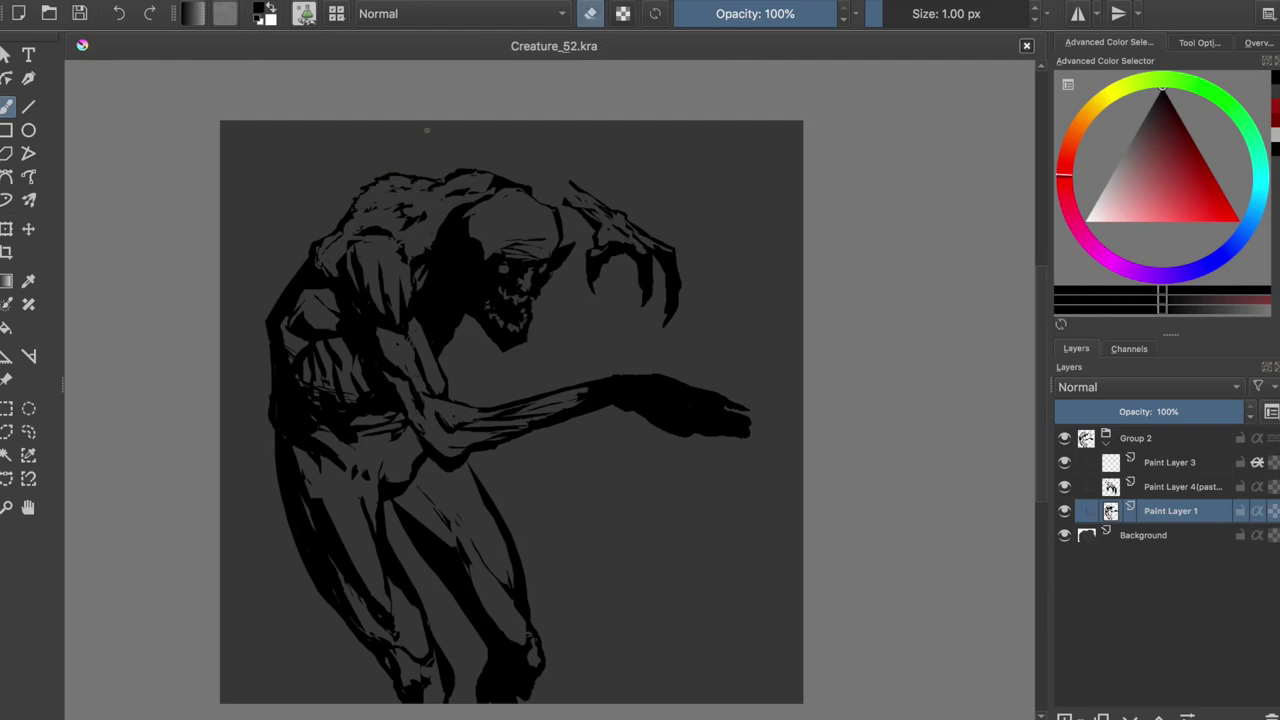
key(e)
drag(340, 225, 374, 184)
- Touch up the creature's back contour with the eraser and save
key(e)
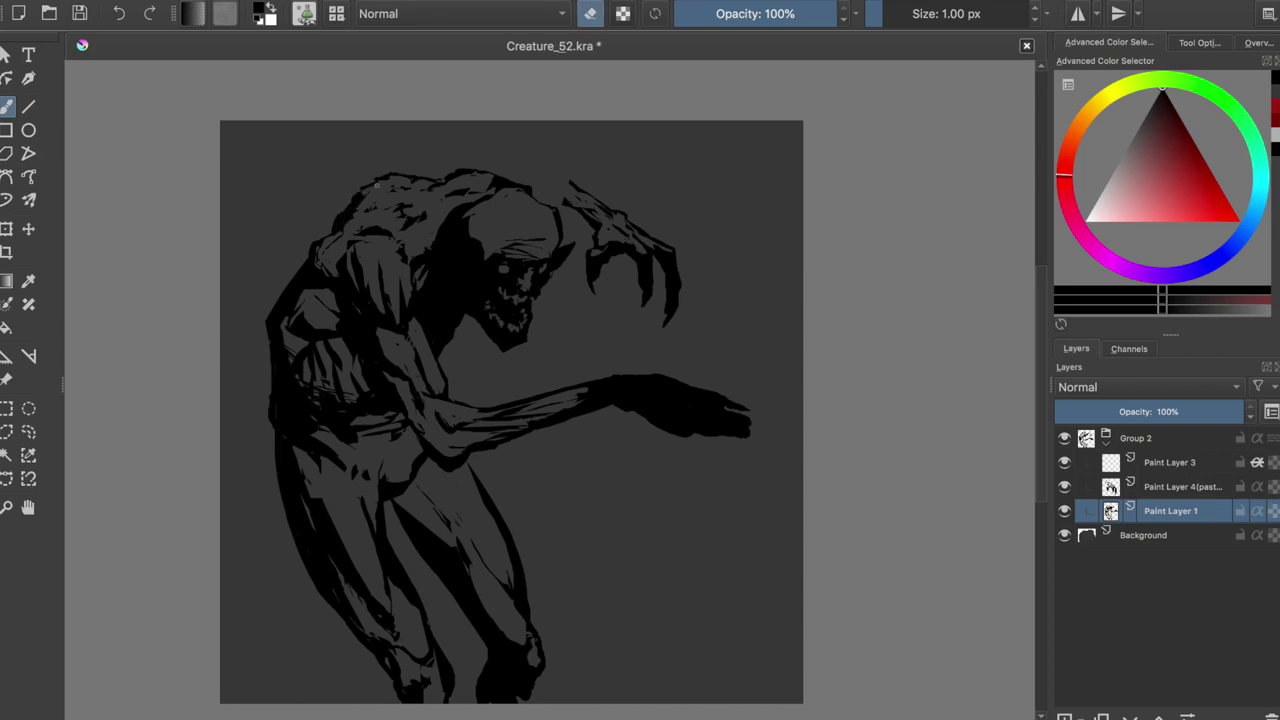
key(e)
key(e)
key(e)
key(e)
- Clean up the upper-left contour with the eraser and save
key(e)
key(e)
mouse_move(436, 186)
mouse_down()
mouse_move(452, 188)
mouse_move(398, 188)
mouse_up()
key(e)
key(e)
key(e)
key(e)
key(e)
key(e)
key(ctrl+s)
key(e)
key(e)
key(e)
mouse_move(372, 230)
mouse_down()
mouse_move(384, 236)
mouse_move(330, 232)
mouse_move(358, 232)
mouse_up()
key(ctrl+s)
key(e)
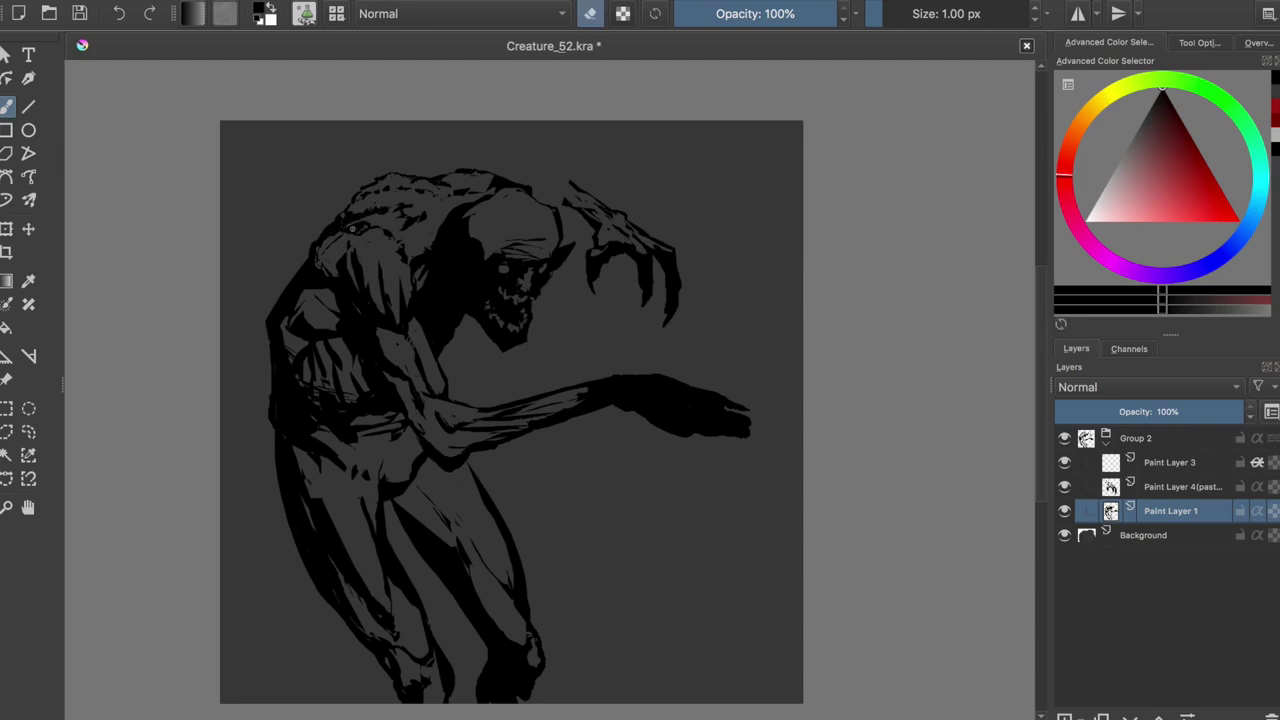
key(e)
key(e)
key(e)
key(e)
key(e)
key(e)
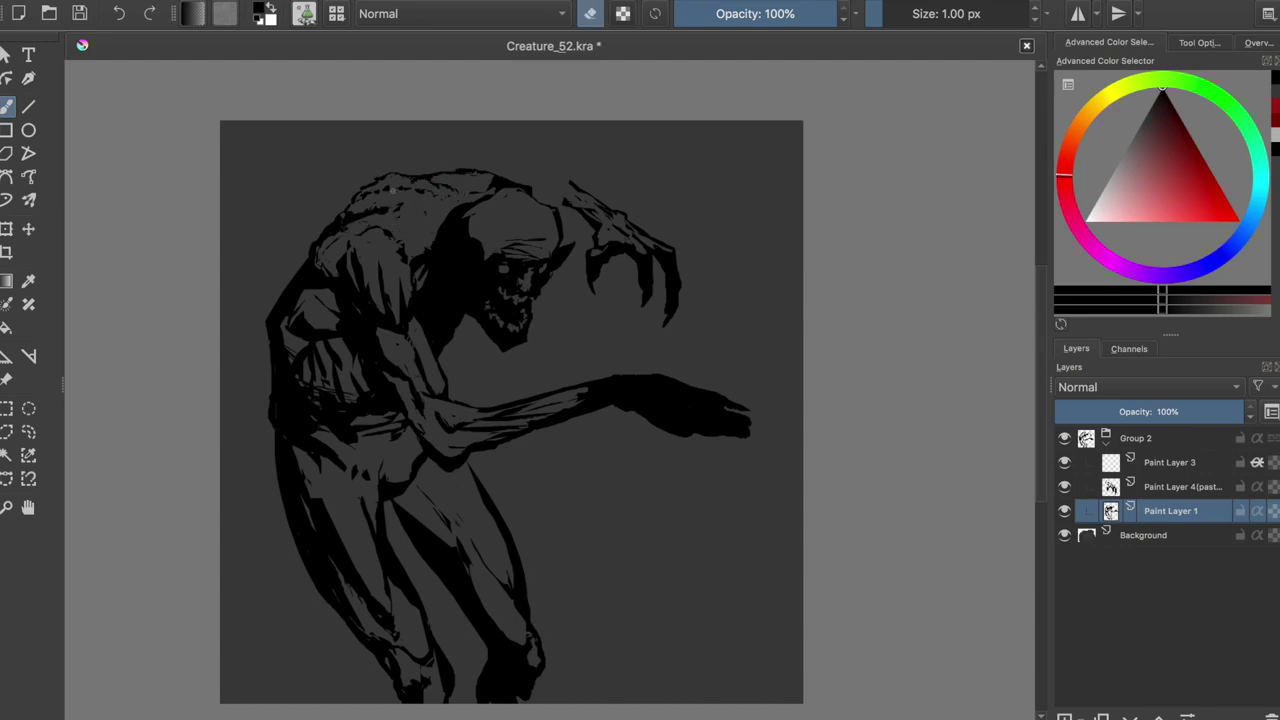
key(e)
key(e)
key(e)
key(e)
key(e)
key(e)
key(e)
key(e)
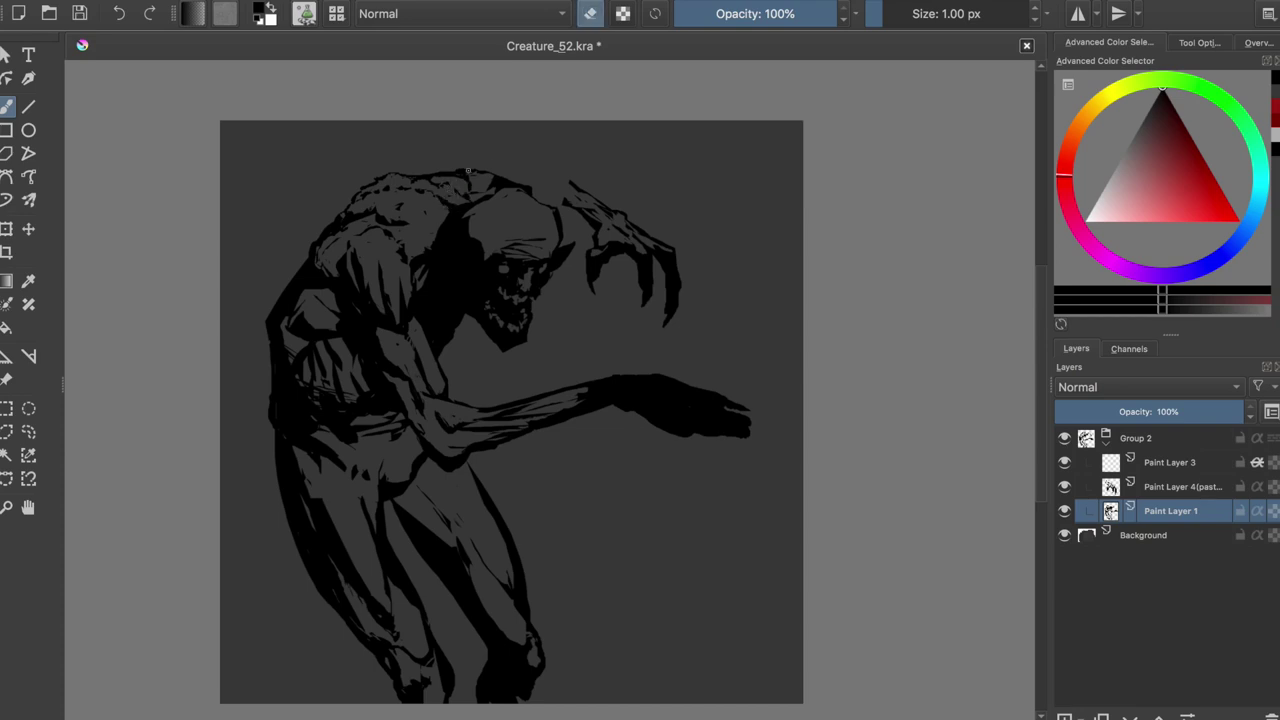
key(e)
key(e)
key(e)
key(ctrl+s)
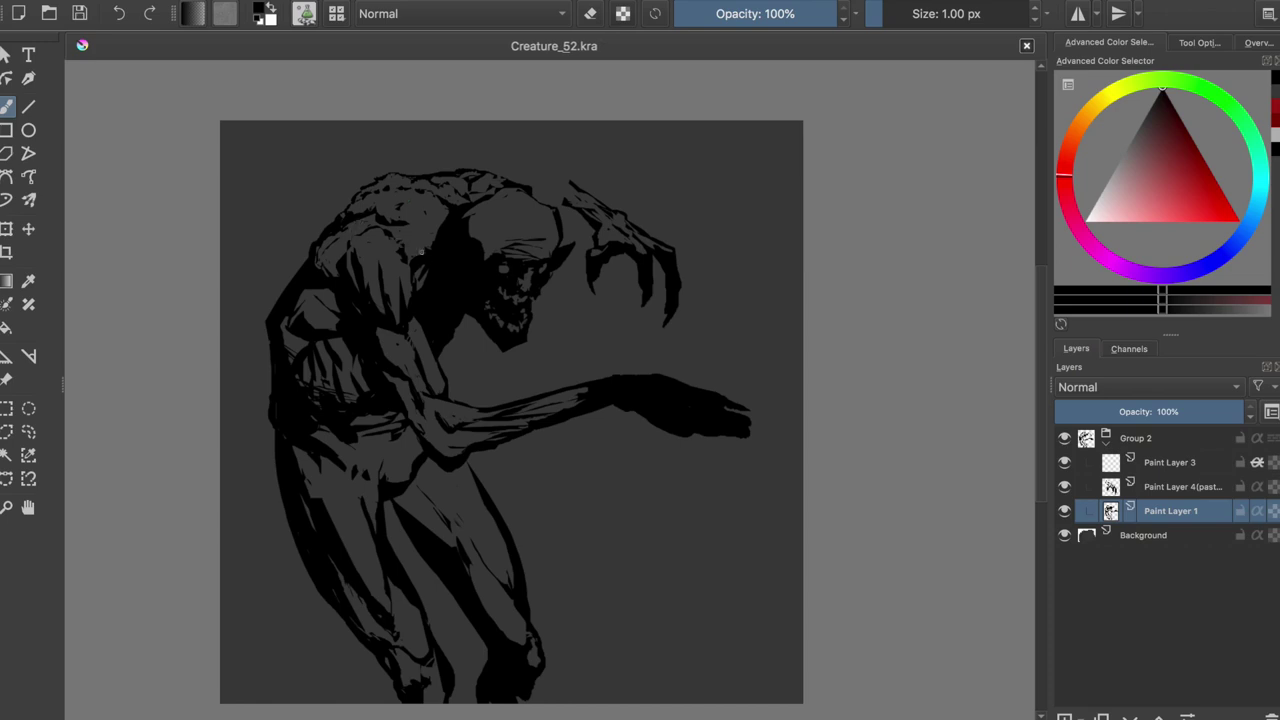
- Erase a small patch of black on the head, save, and mirror-check the drawing
drag(429, 253, 412, 240)
key(e)
key(ctrl+s)
key(m)
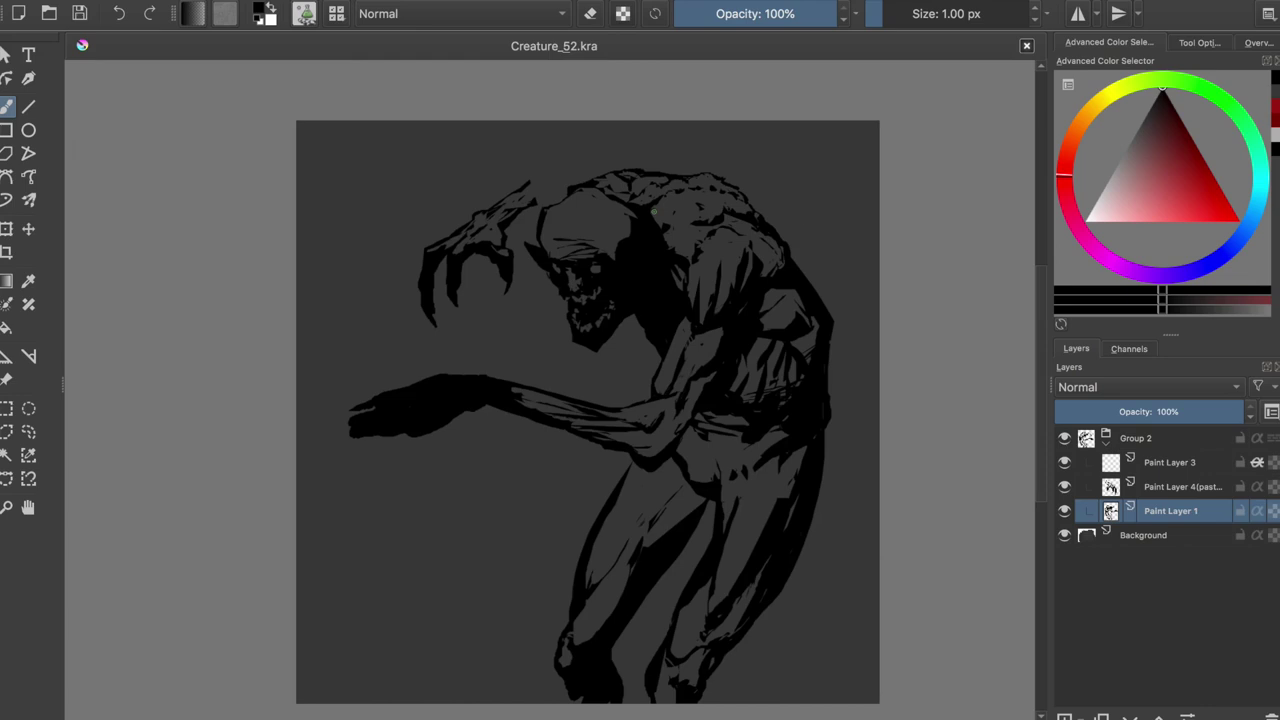
key(m)
key(e)
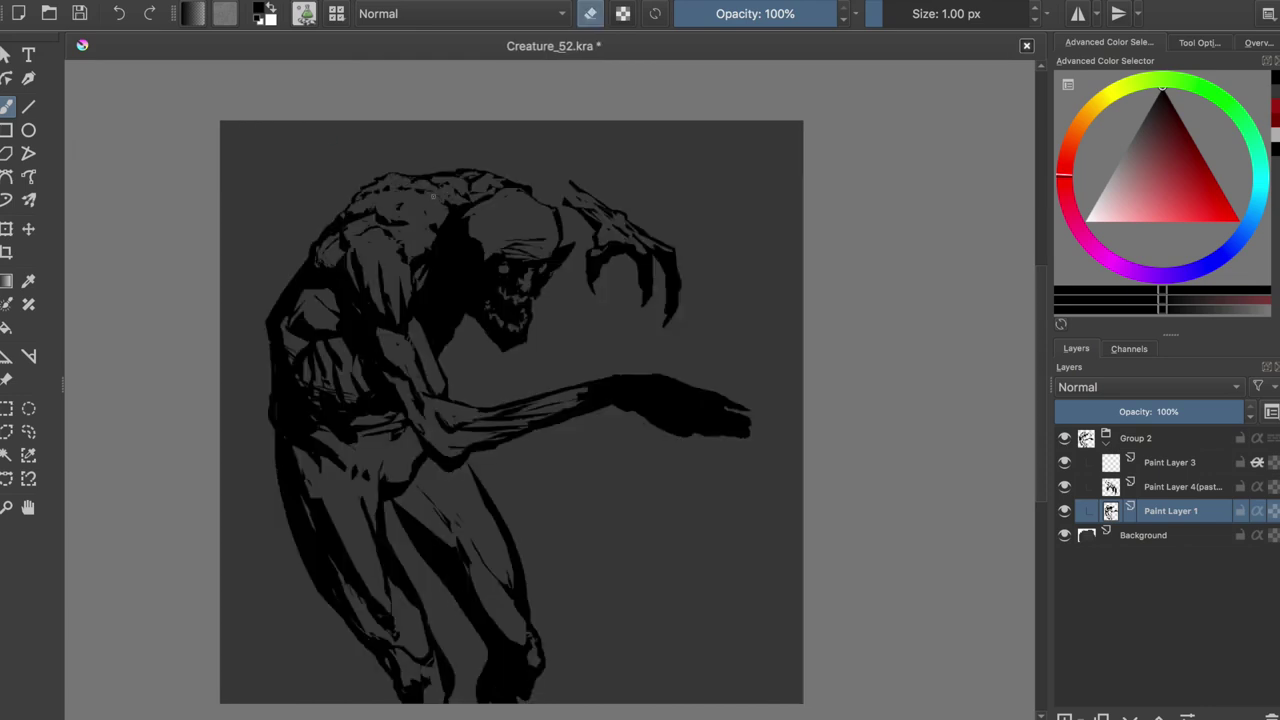
- Trim the head's top edge and add a small ink stroke atop the head
drag(440, 190, 412, 177)
key(m)
key(e)
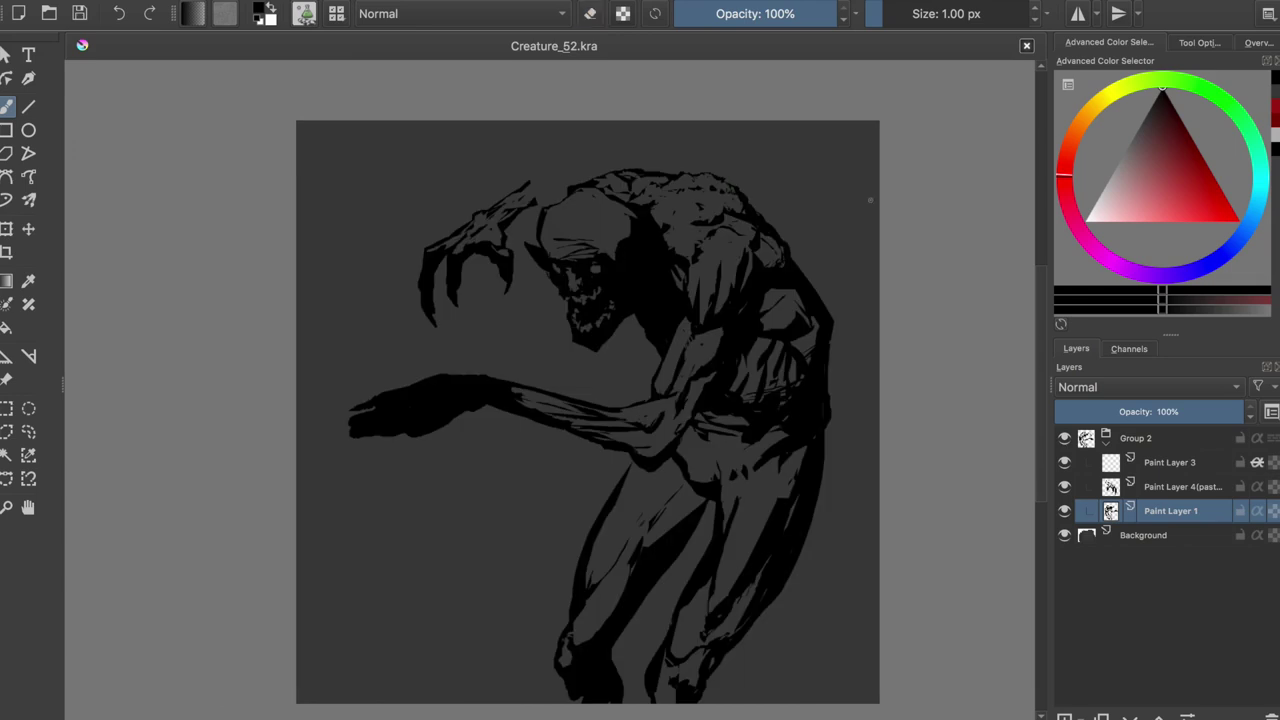
drag(737, 191, 668, 182)
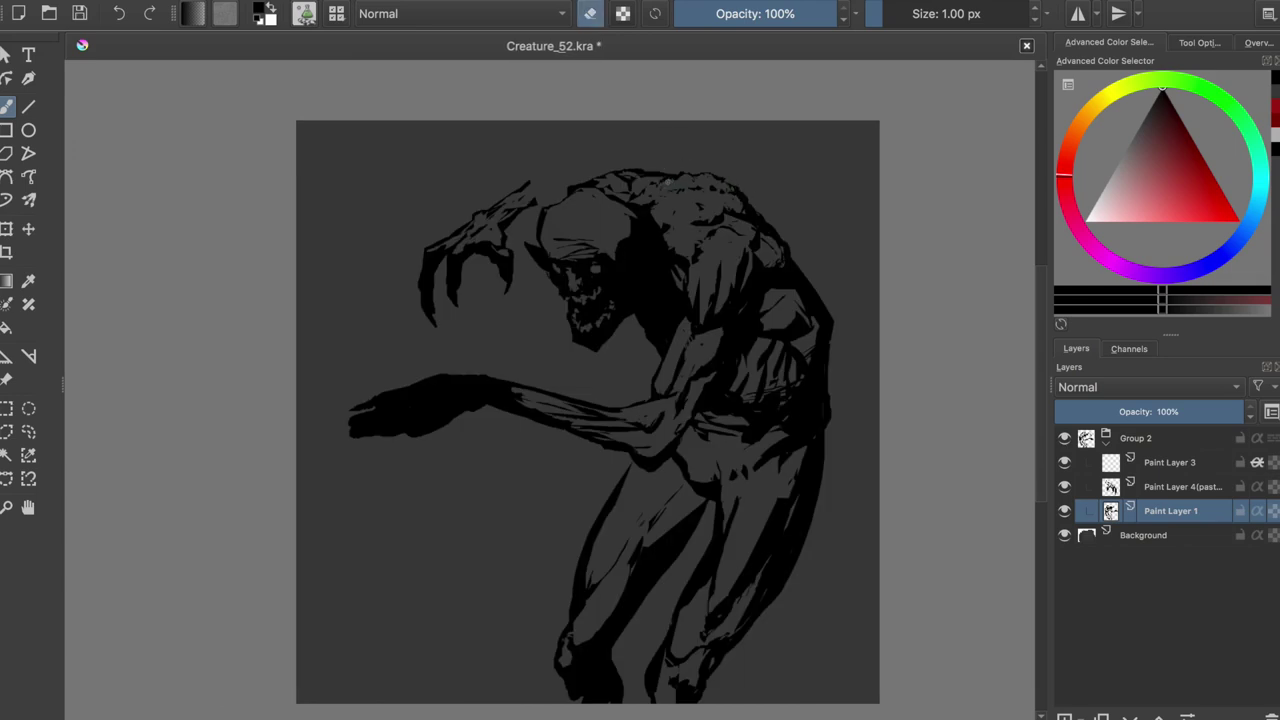
key(m)
- Touch up the head outline, save, and add a small ink mark at the shoulder
key(e)
key(e)
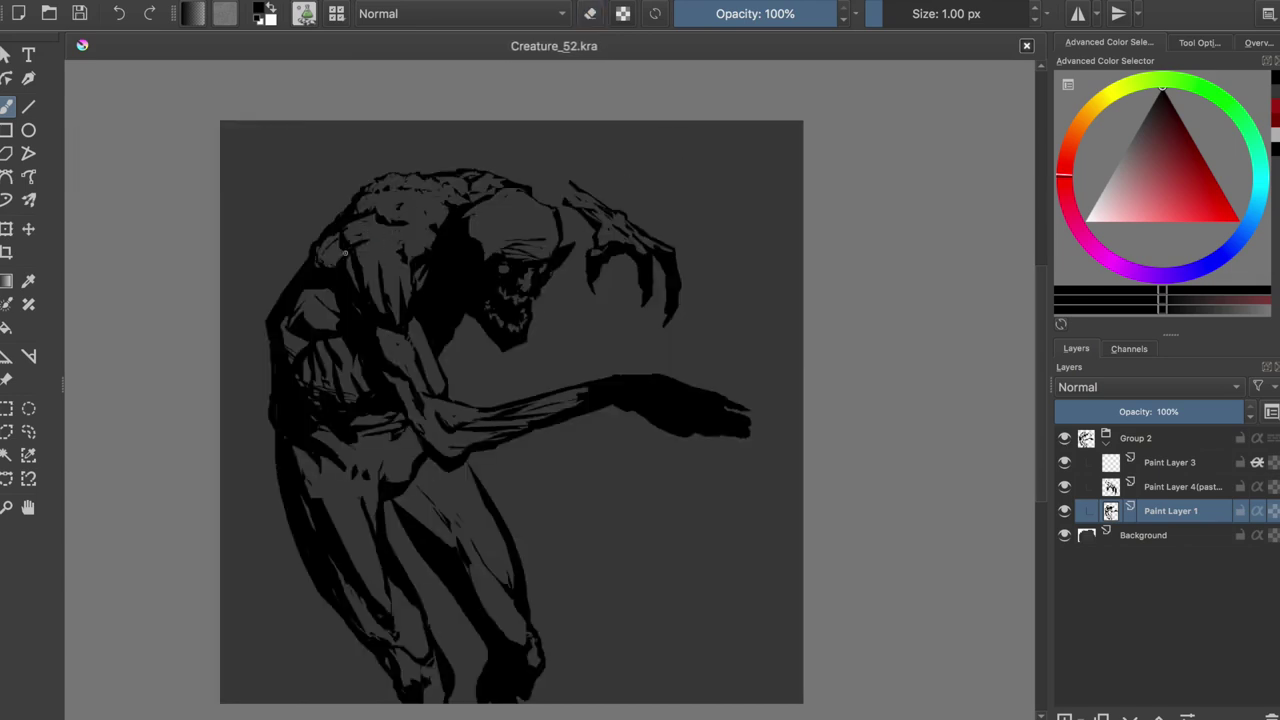
mouse_move(400, 246)
mouse_down()
mouse_move(380, 233)
mouse_move(426, 290)
mouse_up()
key(ctrl+s)
drag(319, 248, 328, 253)
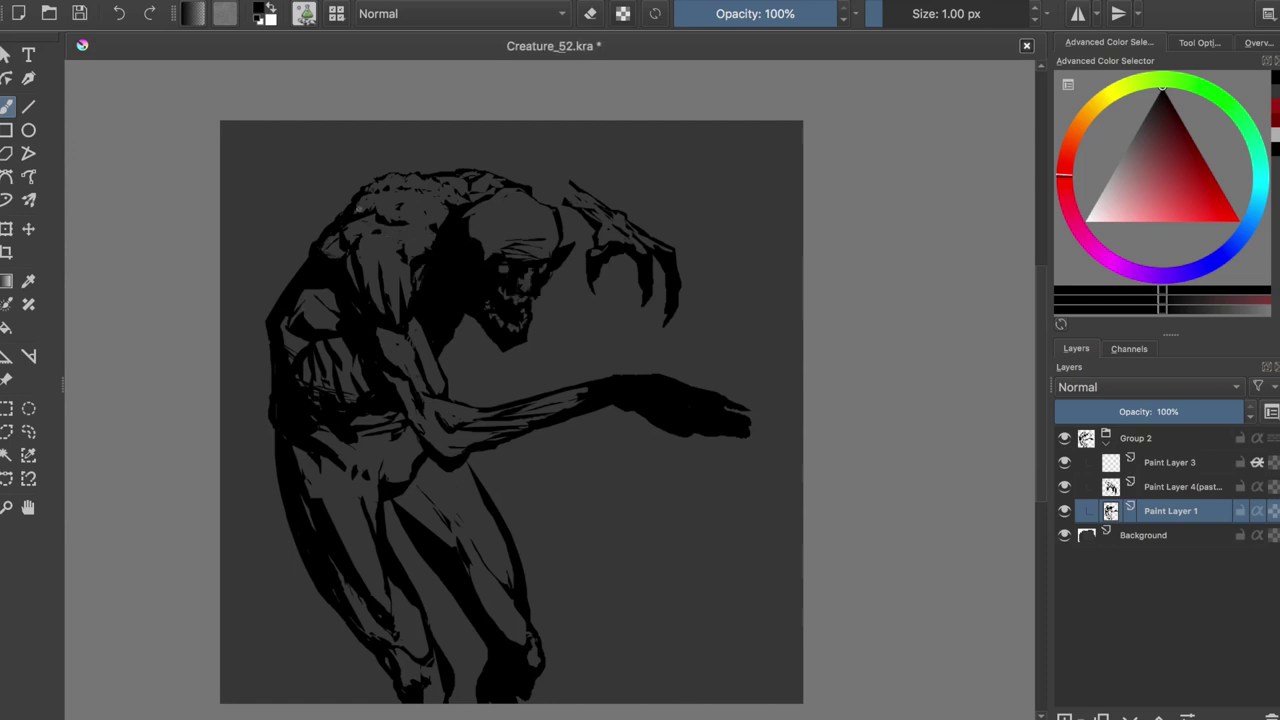
key(m)
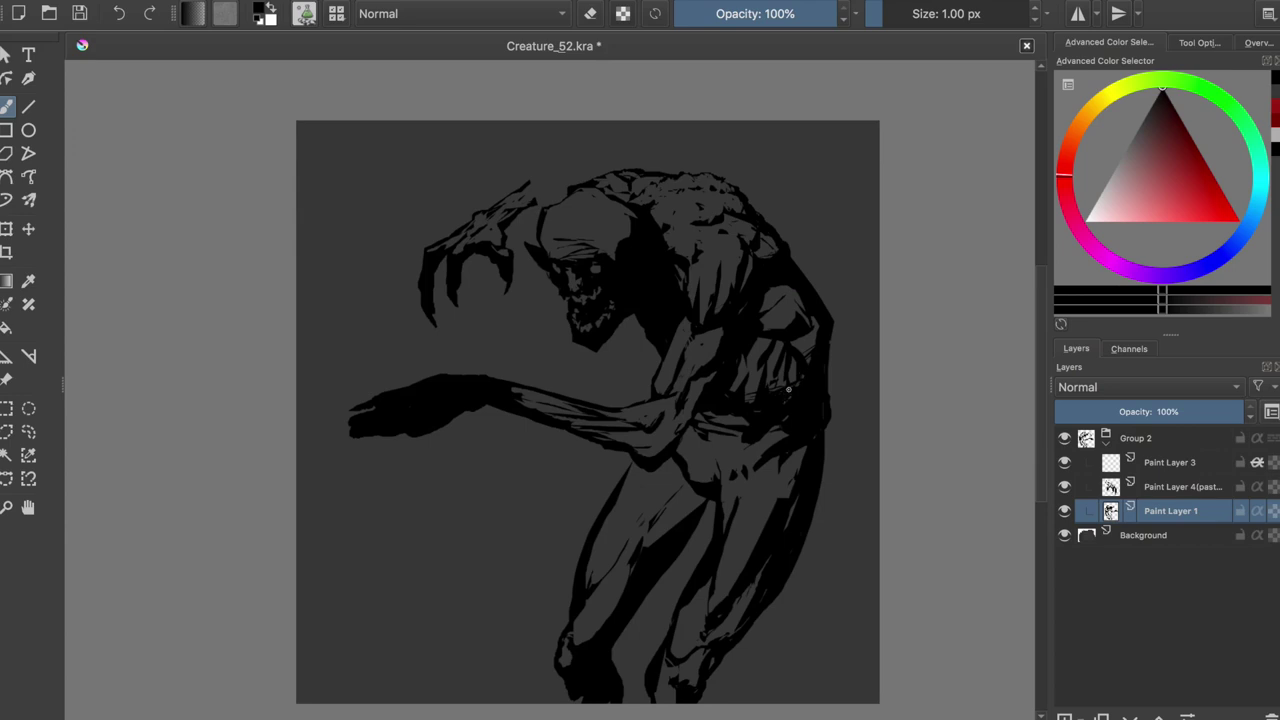
key(Page_Up)
- Save, then undo a stray black square on the head on Paint Layer 1
key(m)
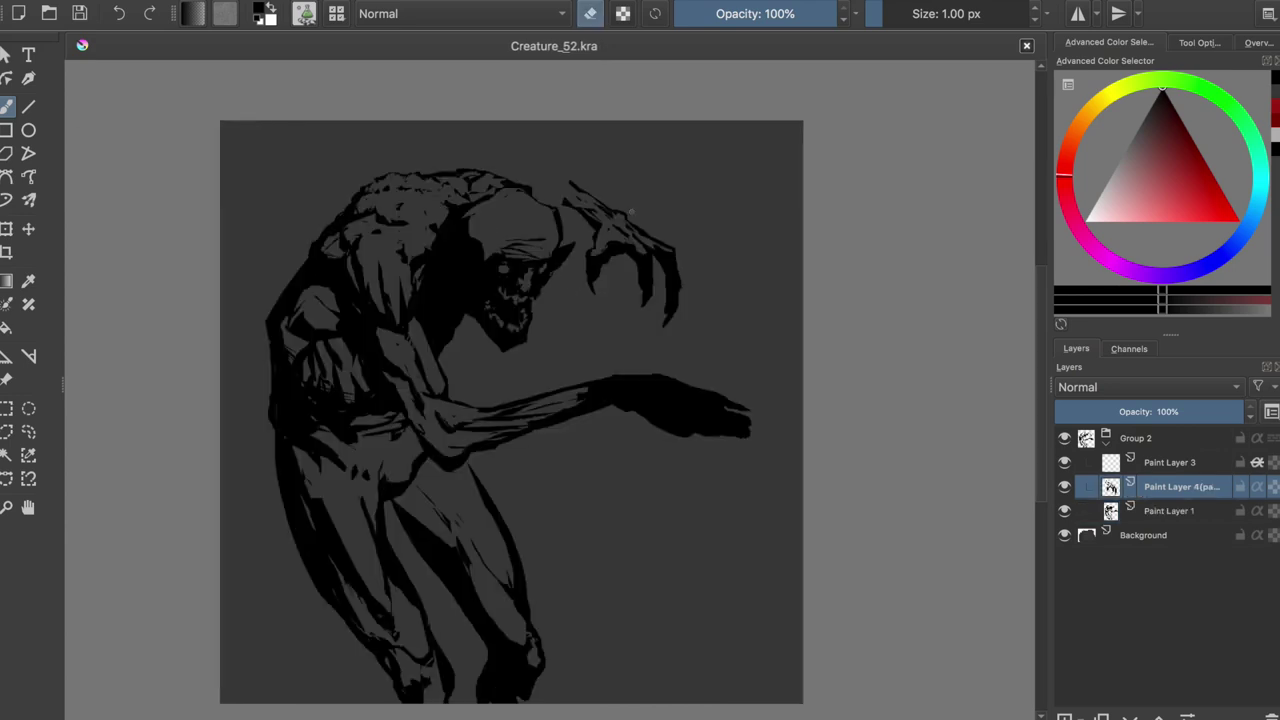
key(e)
key(ctrl+s)
key(Page_Down)
key(e)
key(e)
key(e)
key(e)
key(e)
key(e)
key(e)
key(e)
key(e)
key(e)
key(e)
key(e)
key(e)
key(e)
key(e)
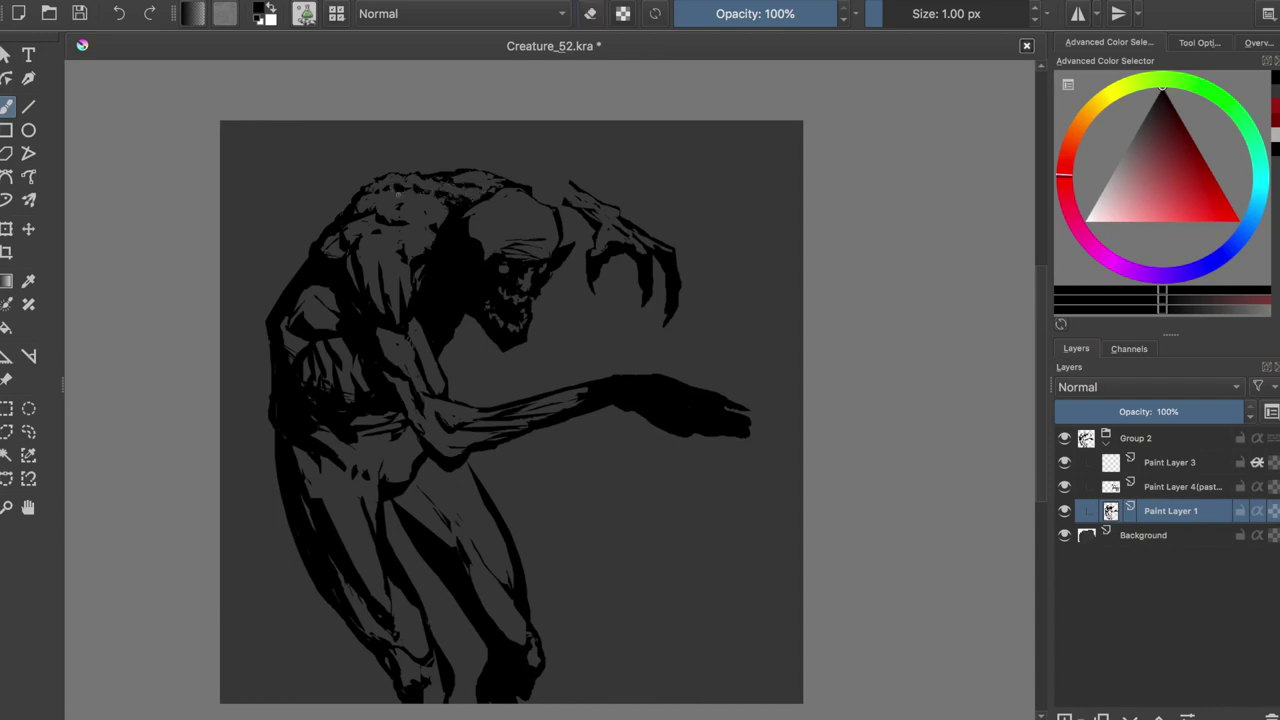
click(532, 236)
key(ctrl+z)
- On Paint Layer 4, ink the upper back with a thin spike and a thin head-top stroke
key(m)
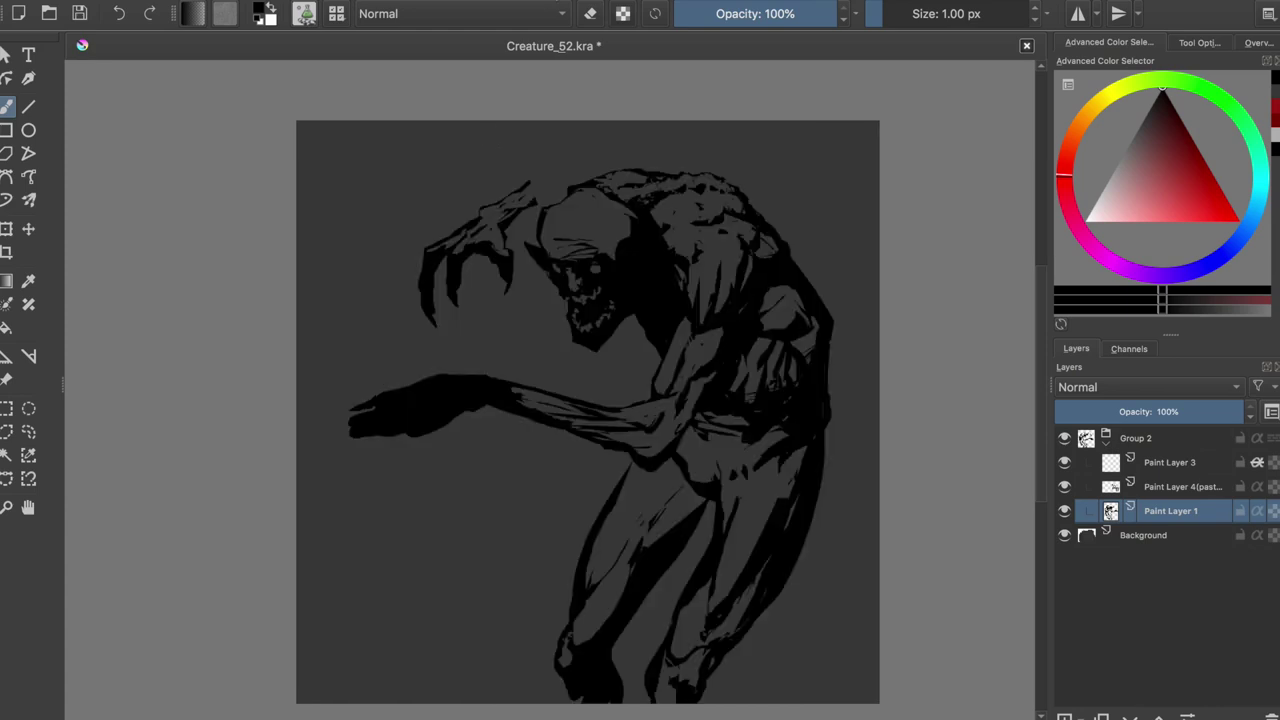
key(Page_Up)
mouse_move(540, 180)
mouse_down()
mouse_move(606, 137)
mouse_move(505, 215)
mouse_move(538, 202)
mouse_up()
drag(610, 165, 589, 183)
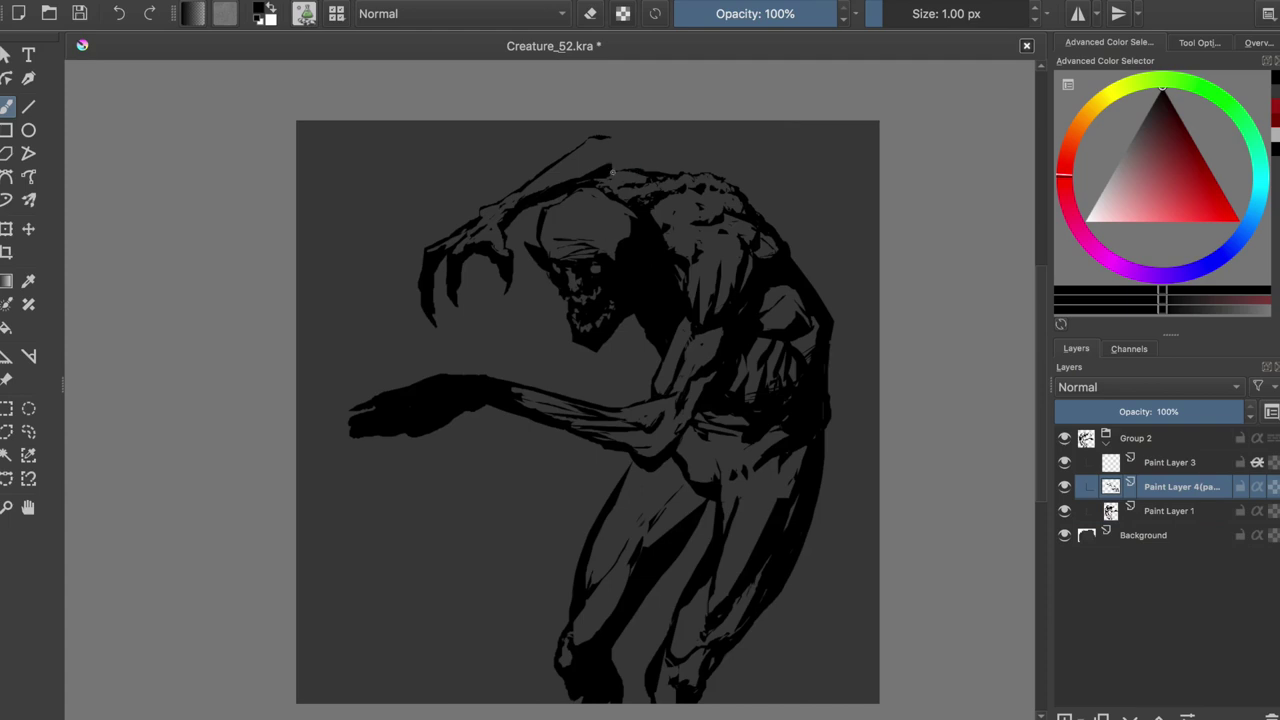
key(e)
key(m)
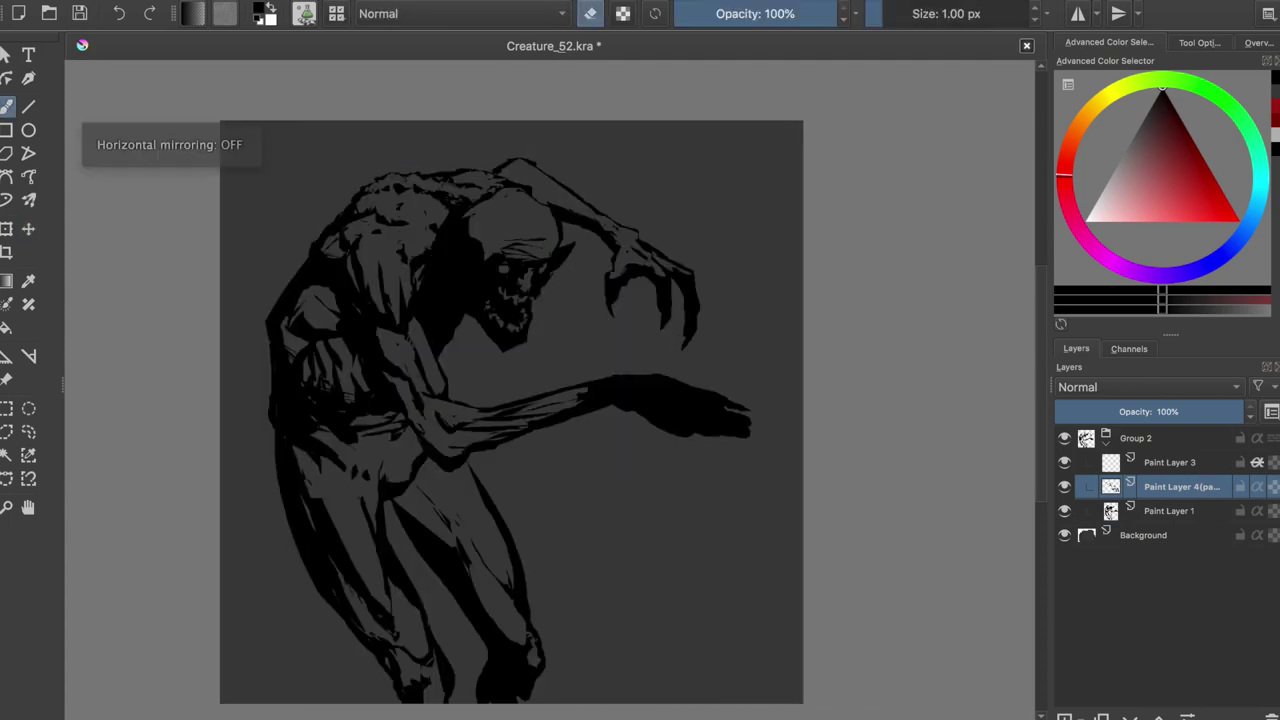
key(e)
key(e)
mouse_move(482, 164)
mouse_down()
mouse_move(530, 156)
mouse_move(496, 164)
mouse_up()
key(e)
key(e)
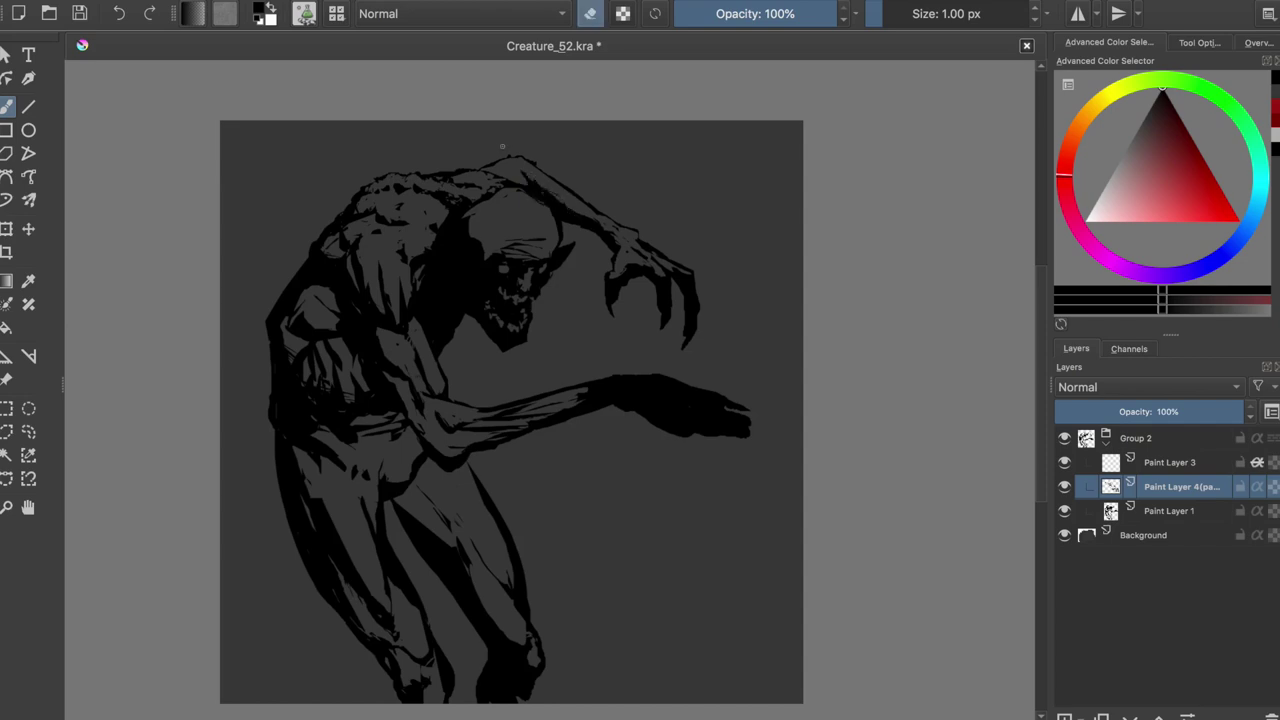
key(e)
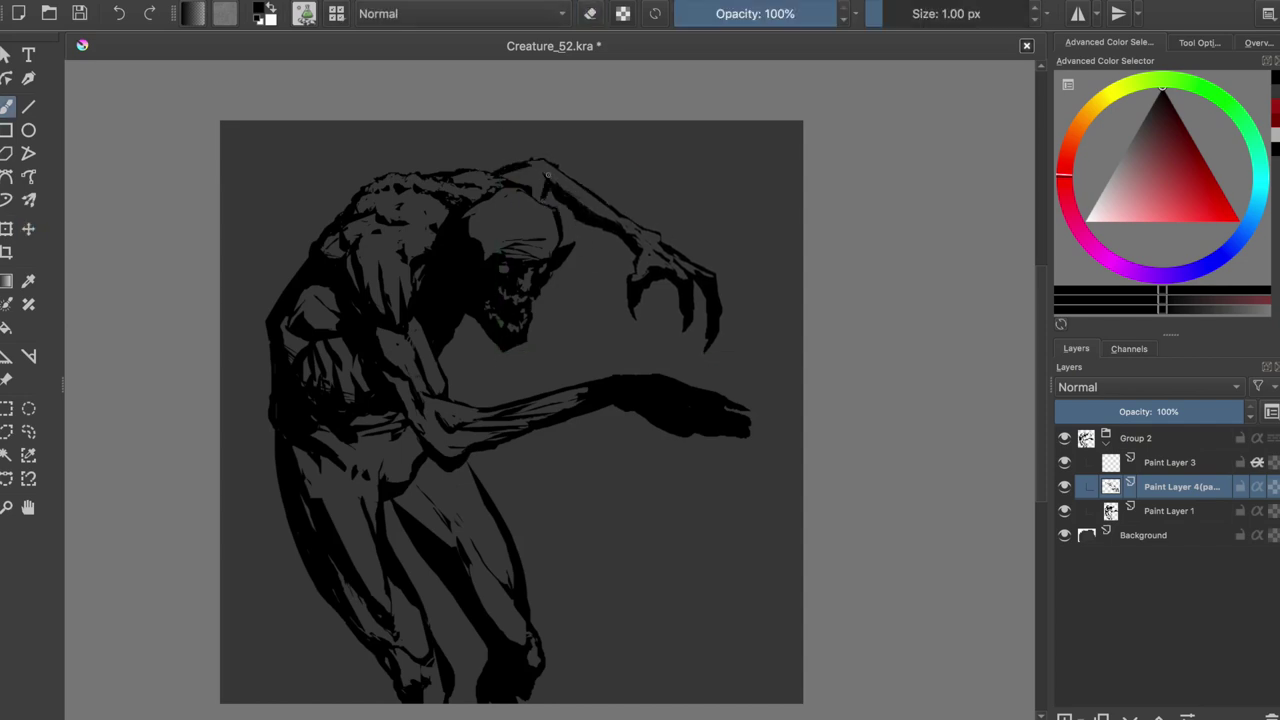
- Lasso the raised arm and claw and shift them to the right
key(ctrl+r)
mouse_move(596, 157)
mouse_down()
mouse_move(552, 202)
mouse_move(540, 152)
mouse_up()
drag(600, 230, 677, 263)
key(b)
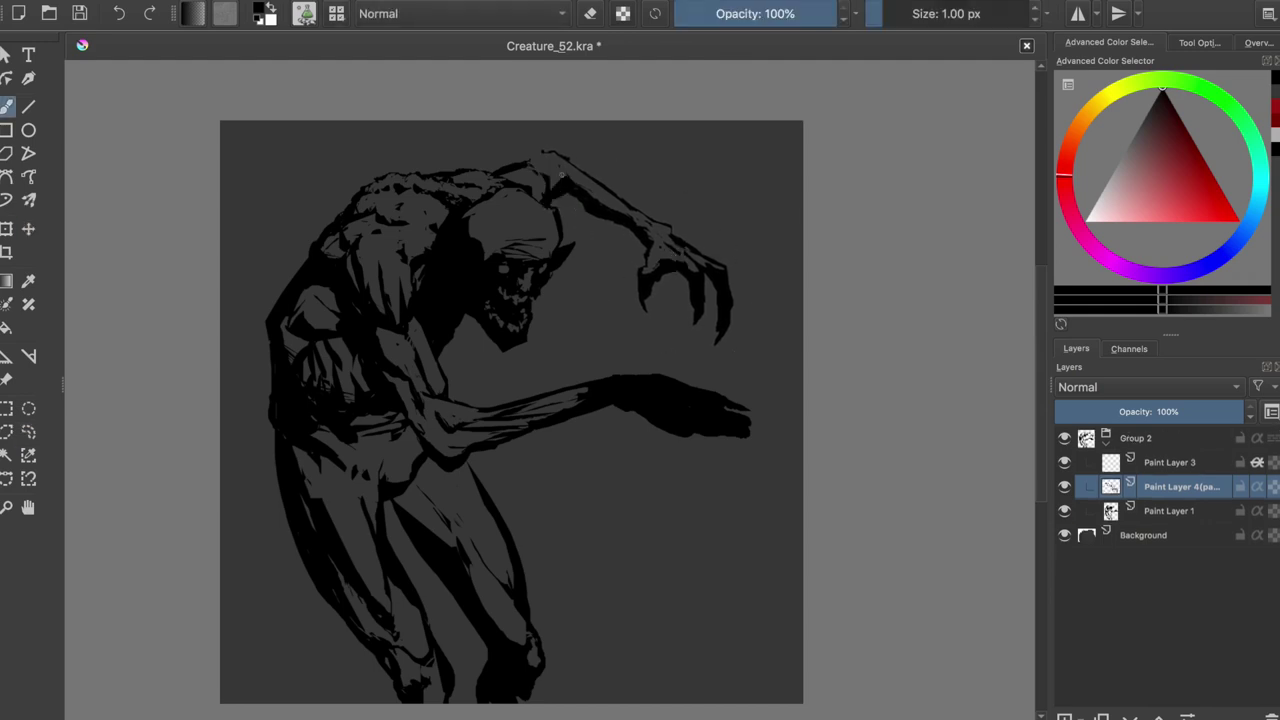
- Close the gap at the shoulder top, thicken the shoulder outline, trim it, and save
drag(530, 160, 562, 150)
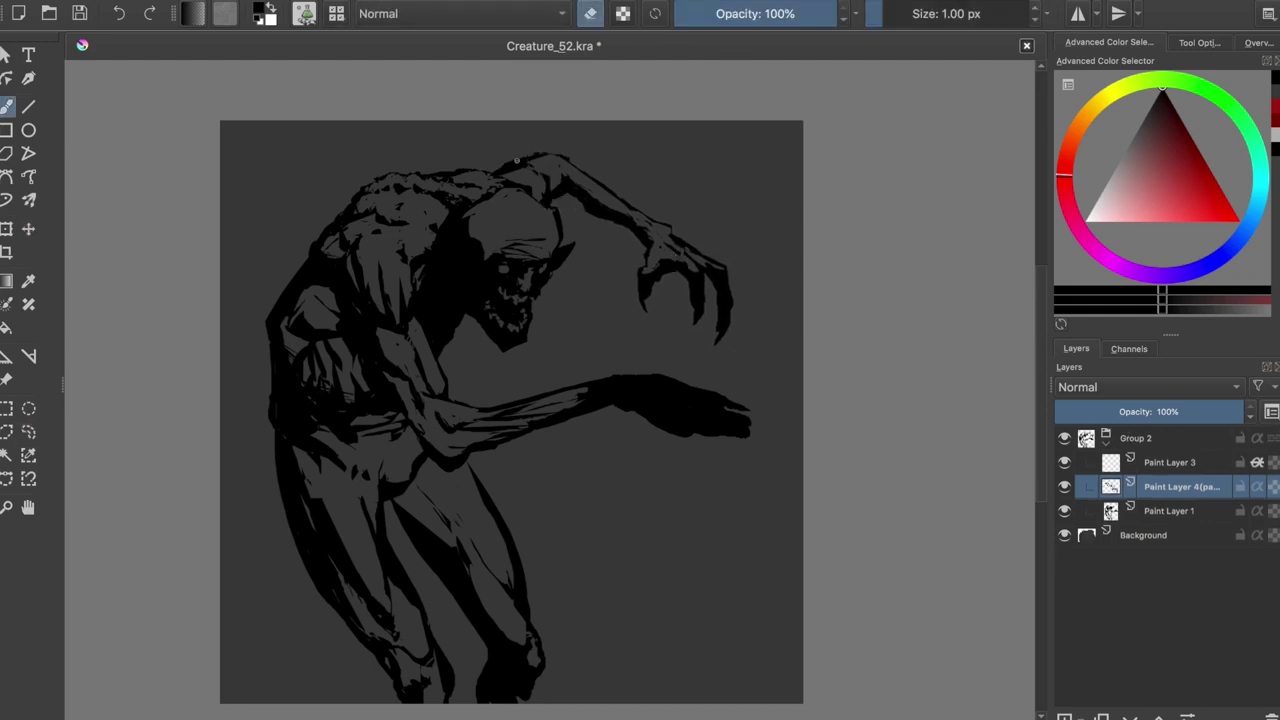
drag(584, 210, 560, 194)
key(ctrl+s)
key(e)
key(m)
drag(603, 168, 628, 173)
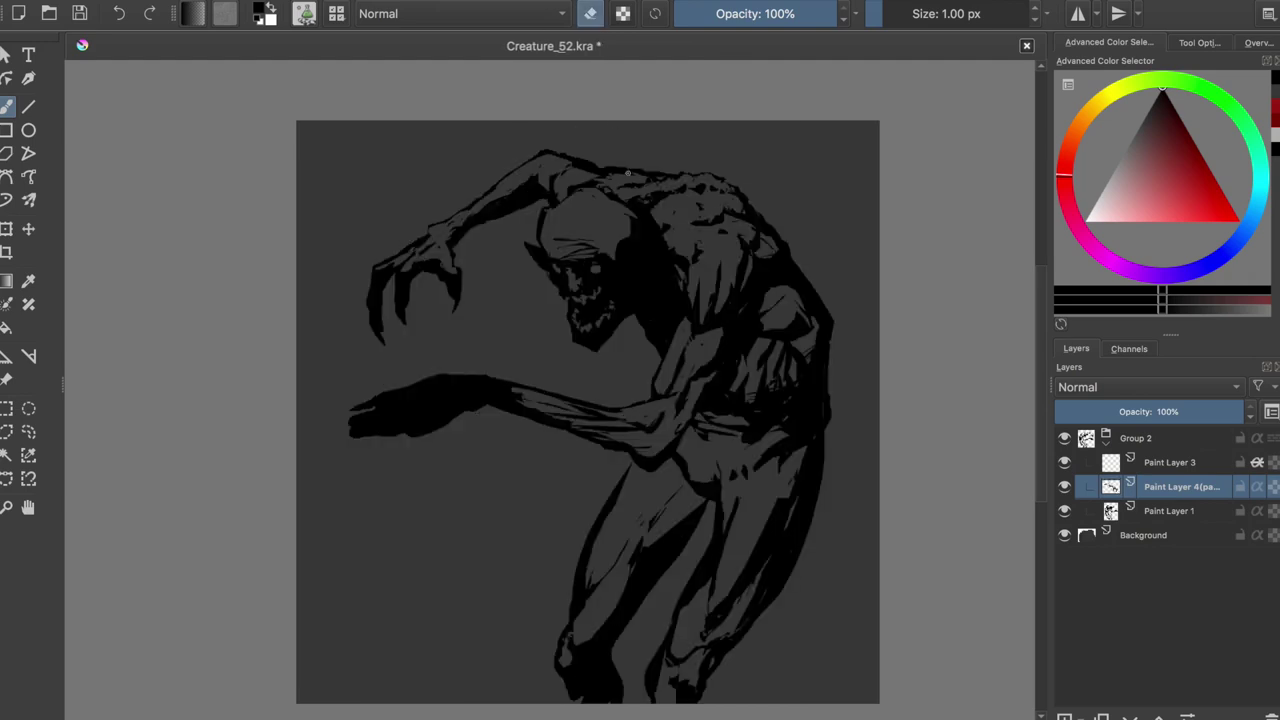
key(e)
key(e)
key(m)
- Erase a bit of the dark shoulder, then ink it on Paint Layer 1 and save
key(e)
key(ctrl+s)
key(e)
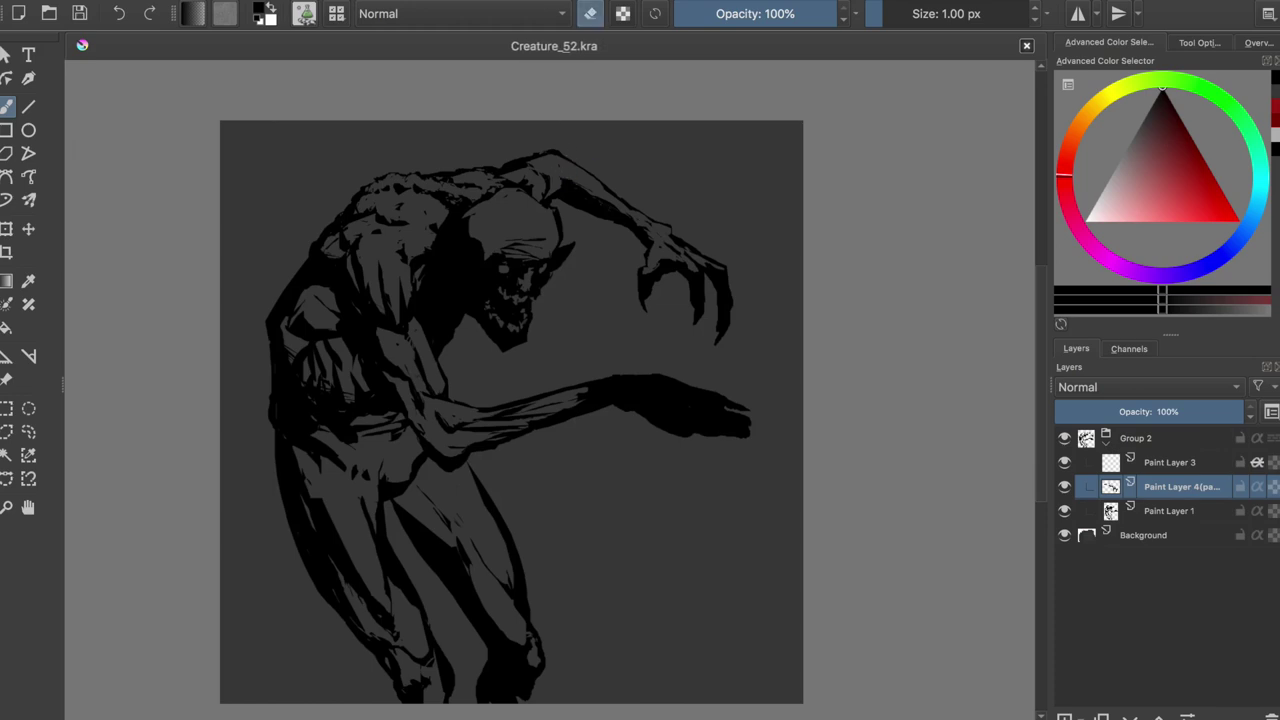
drag(402, 234, 414, 226)
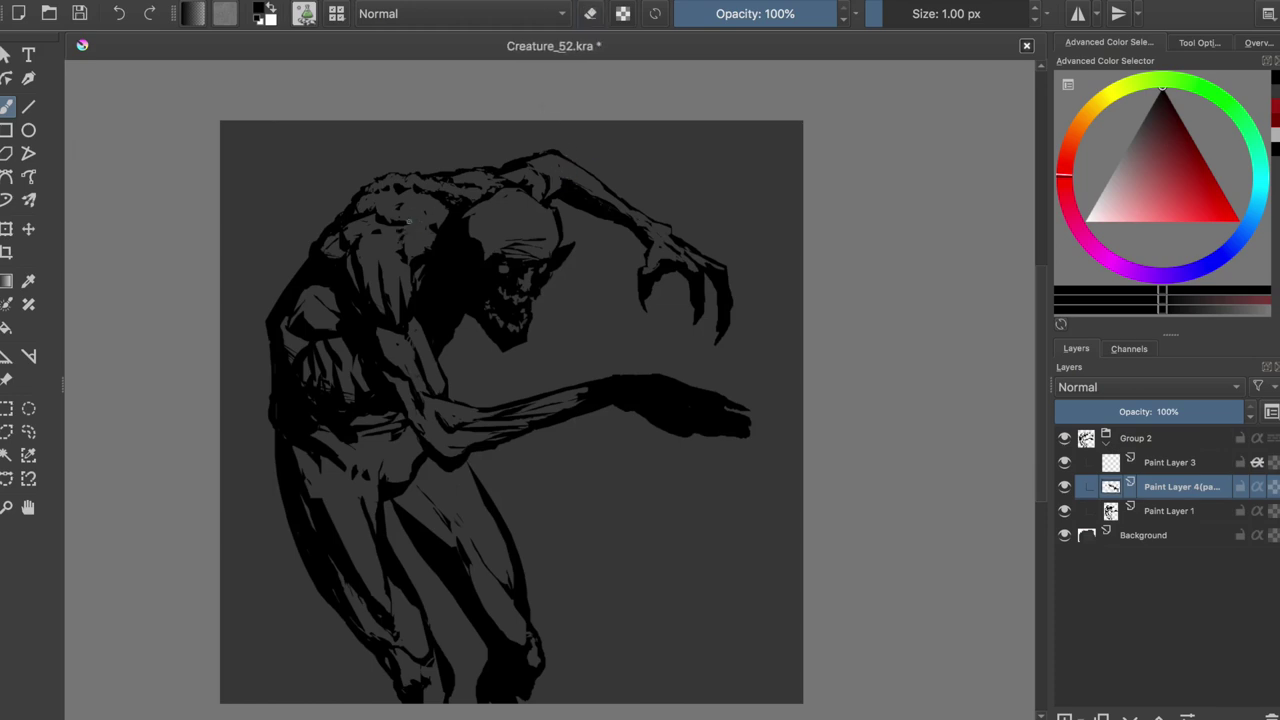
key(Page_Down)
key(e)
key(e)
key(ctrl+s)
key(e)
key(m)
mouse_move(732, 220)
mouse_down()
mouse_move(738, 232)
mouse_move(690, 250)
mouse_up()
key(ctrl+s)
key(m)
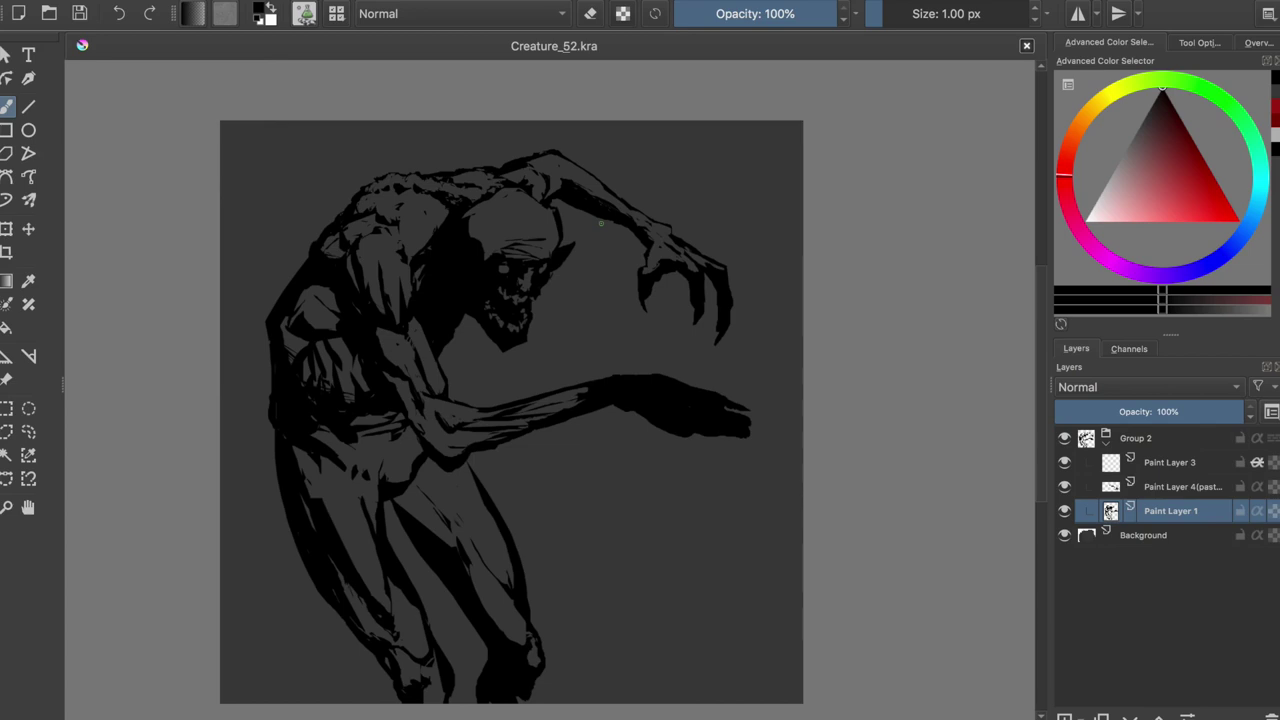
- Erase part of the black shoulder area and mirror-check the result
key(e)
mouse_move(414, 188)
mouse_down()
mouse_move(440, 202)
mouse_move(455, 184)
mouse_move(380, 196)
mouse_move(452, 176)
mouse_up()
key(e)
key(e)
key(m)
key(e)
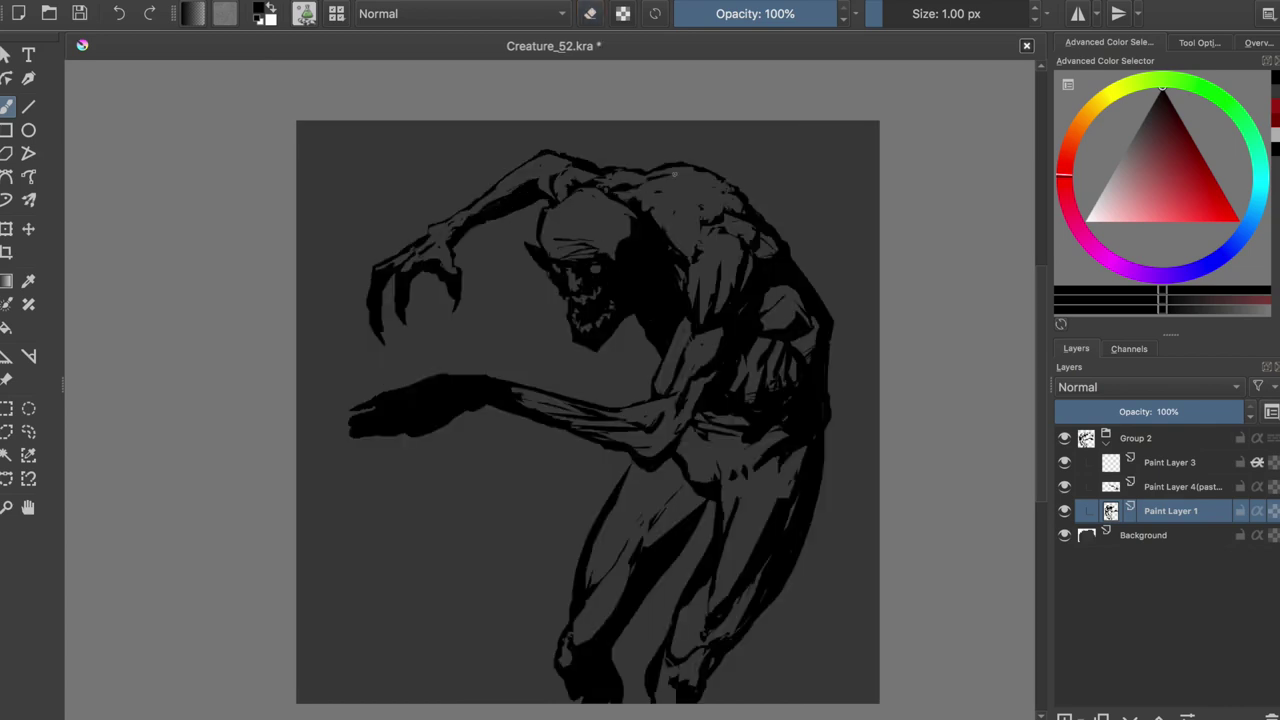
key(e)
key(m)
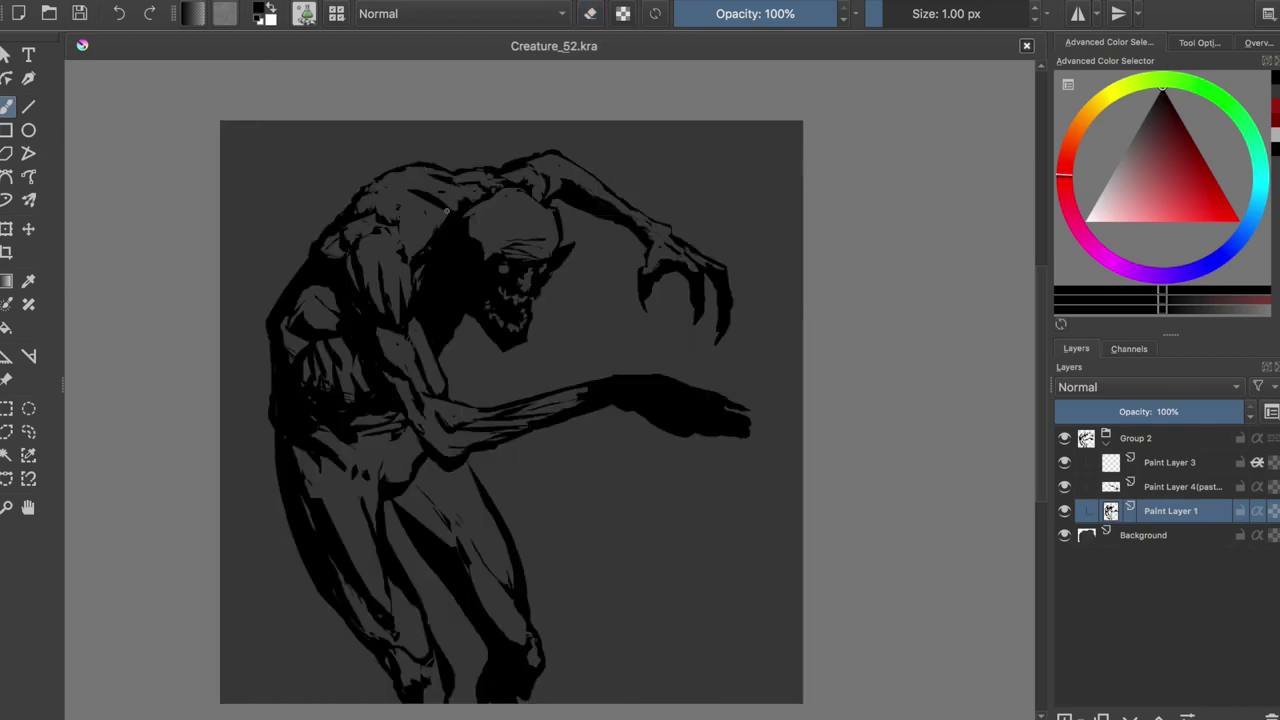
key(e)
- Add black strokes to the shoulder, strengthen its outline with ink, and save
drag(420, 176, 380, 192)
key(e)
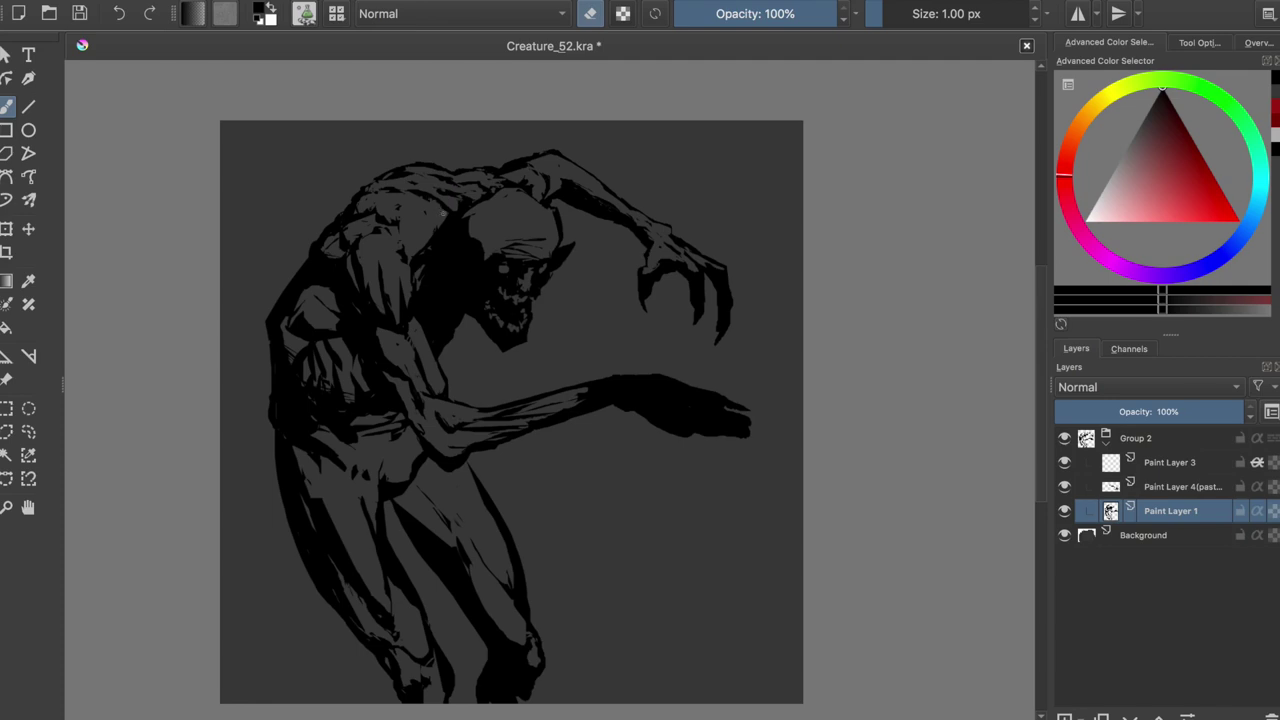
key(e)
key(ctrl+s)
key(m)
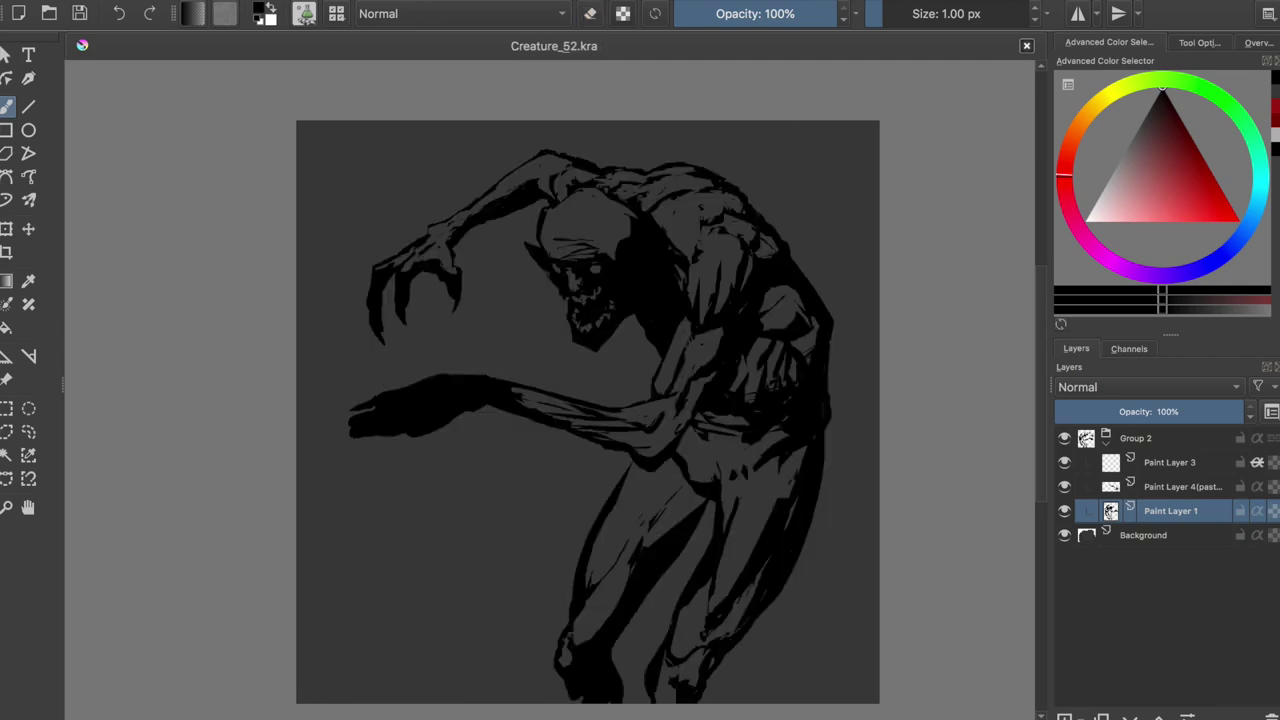
drag(712, 174, 778, 234)
key(e)
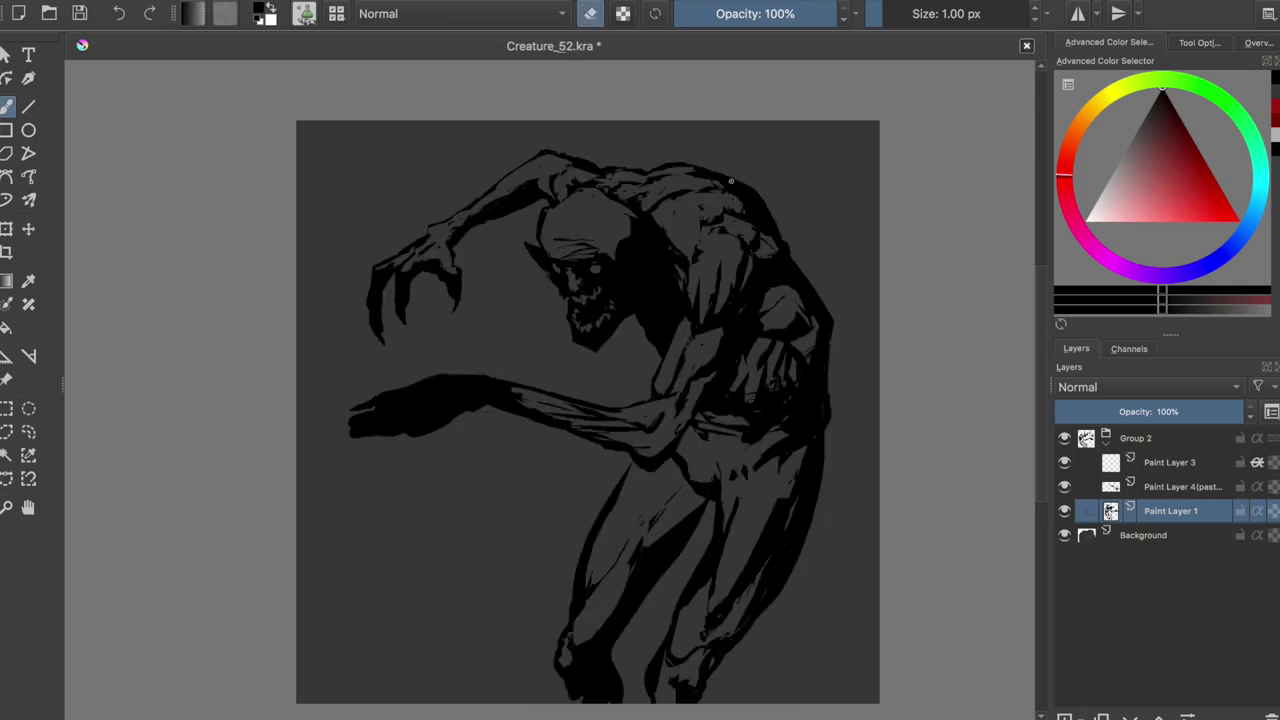
key(m)
key(ctrl+s)
- Add small ink strokes along the creature's shoulder and save
key(e)
drag(420, 190, 458, 214)
key(e)
key(ctrl+s)
key(e)
drag(448, 183, 478, 183)
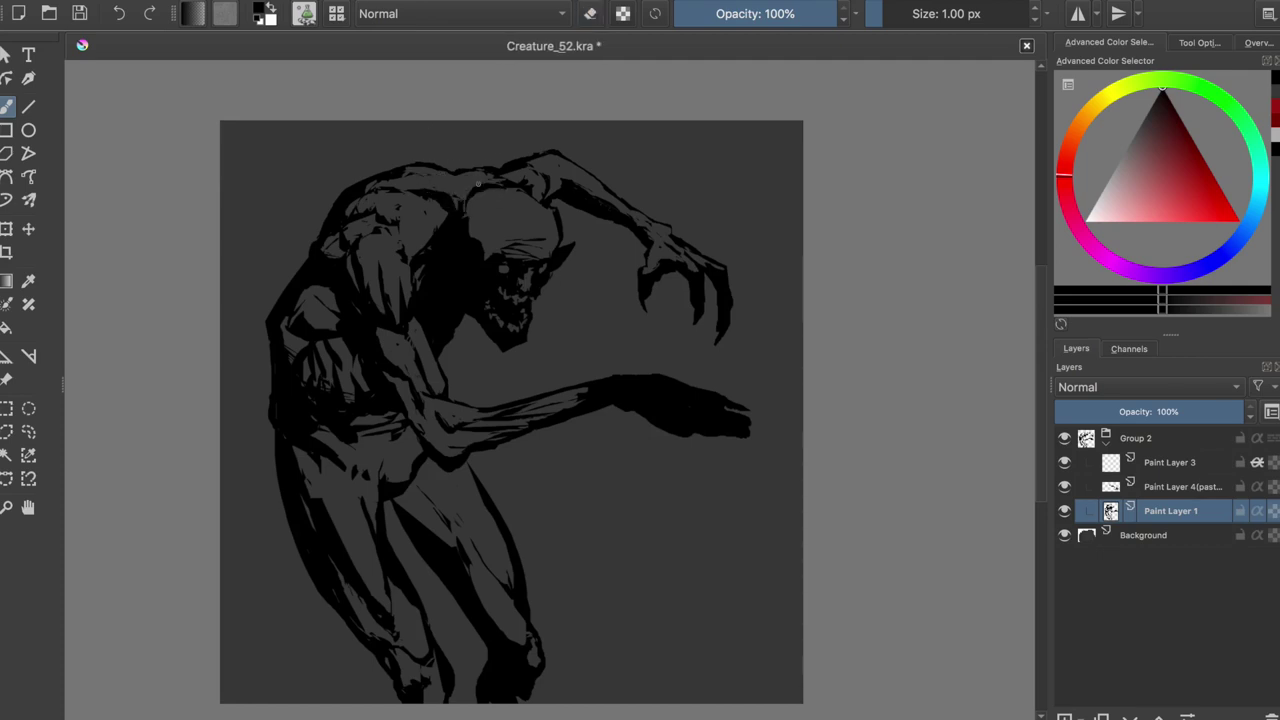
key(m)
key(e)
- On the main ink layer, erase a small speck near the shoulder and save
drag(664, 168, 624, 168)
key(ctrl+s)
key(e)
key(e)
key(Page_Up)
key(Page_Down)
click(645, 201)
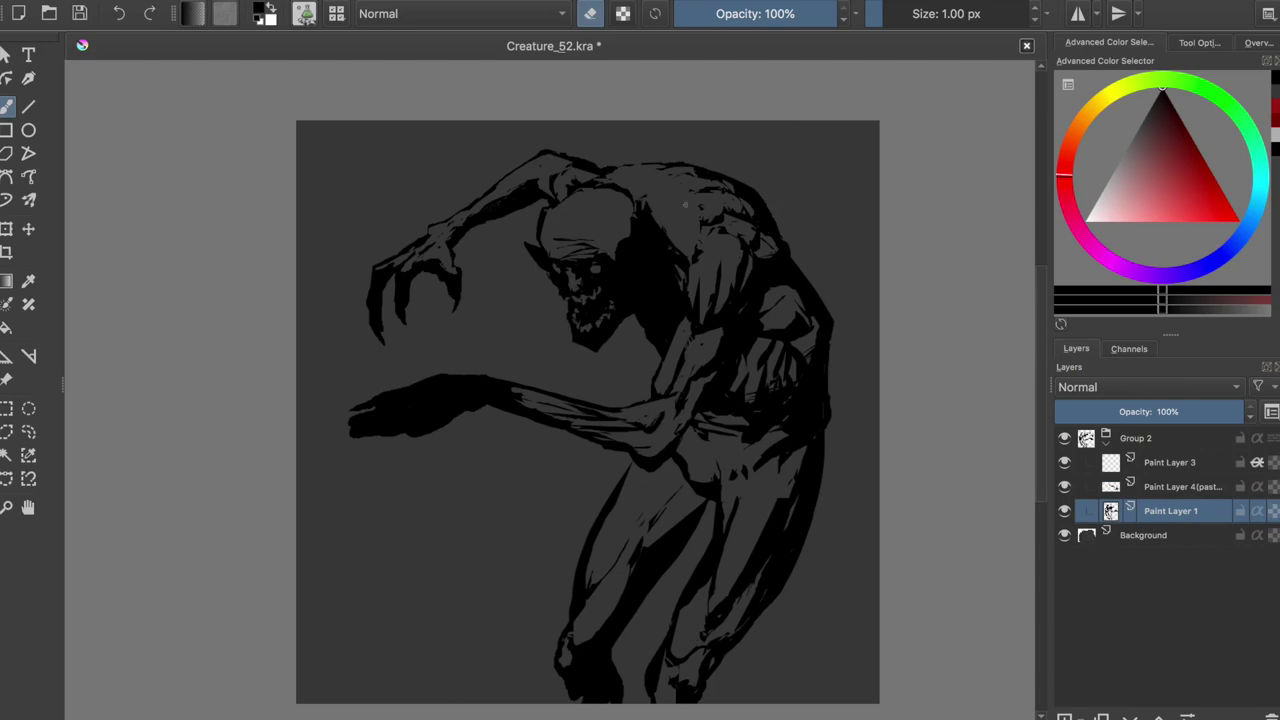
key(e)
key(m)
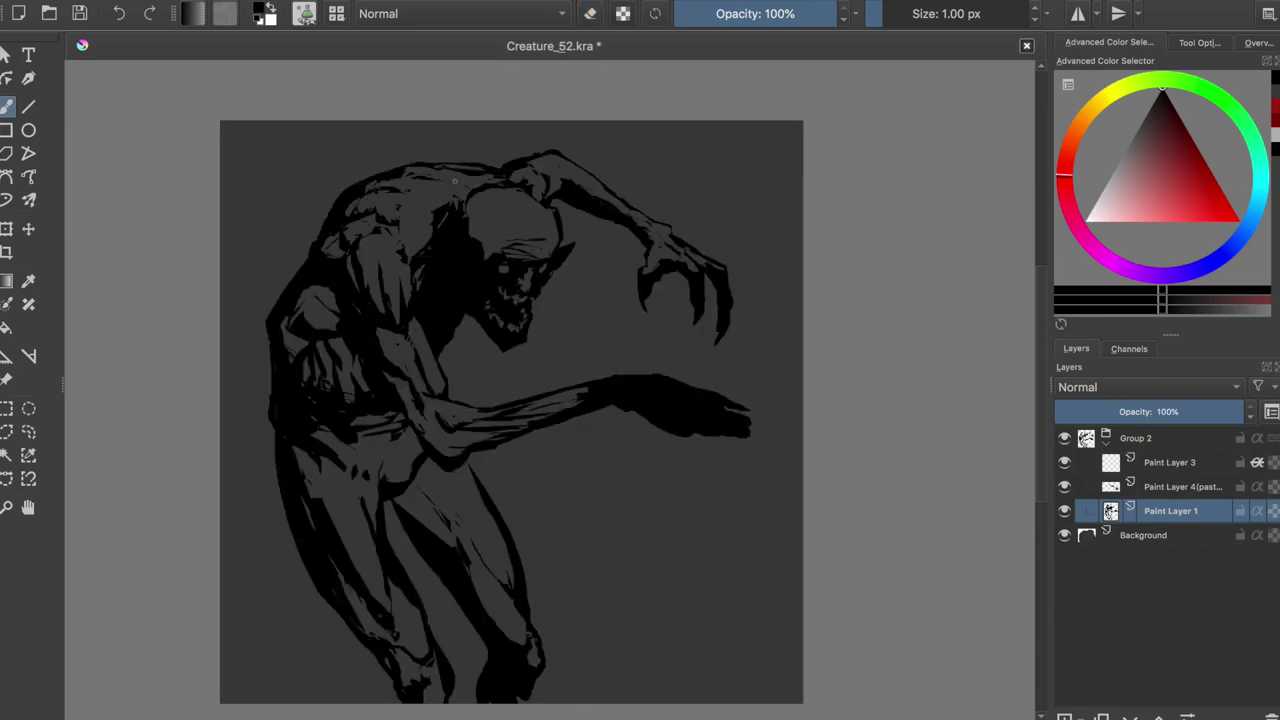
key(ctrl+s)
key(m)
- Erase small marks and stray ink along the shoulder, then save
key(e)
click(708, 208)
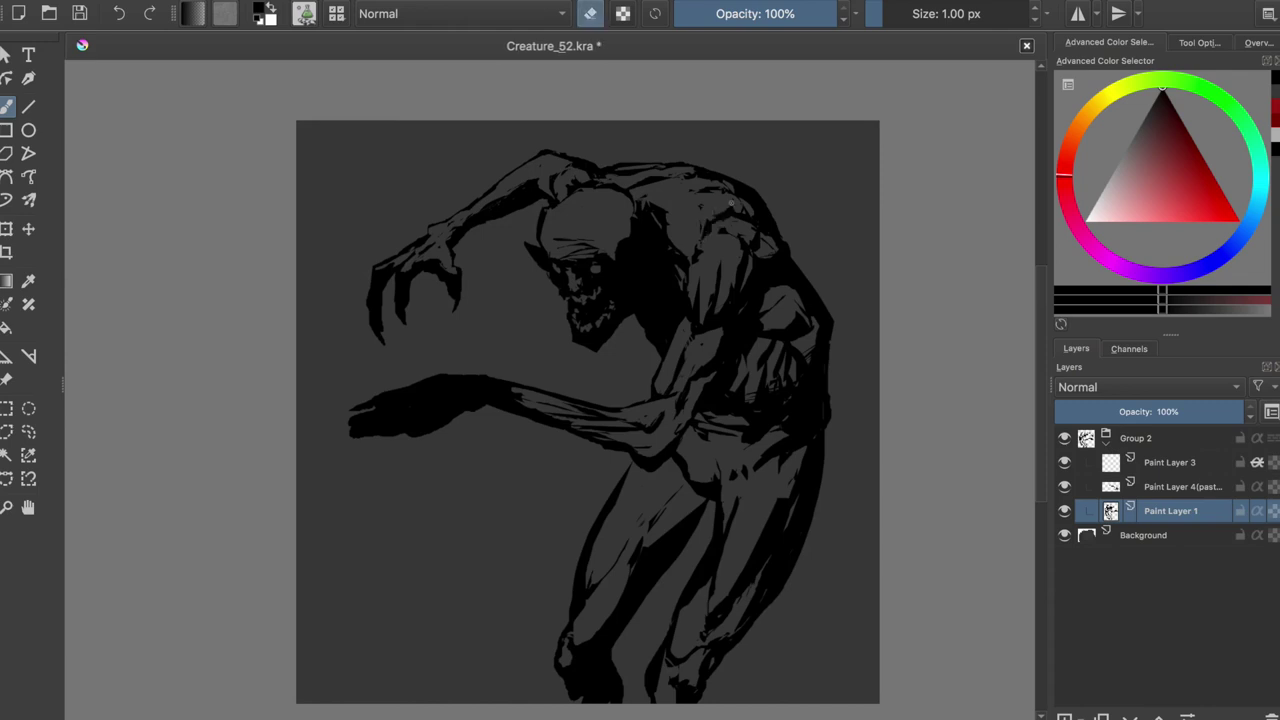
key(ctrl+s)
key(m)
drag(365, 216, 380, 218)
key(ctrl+s)
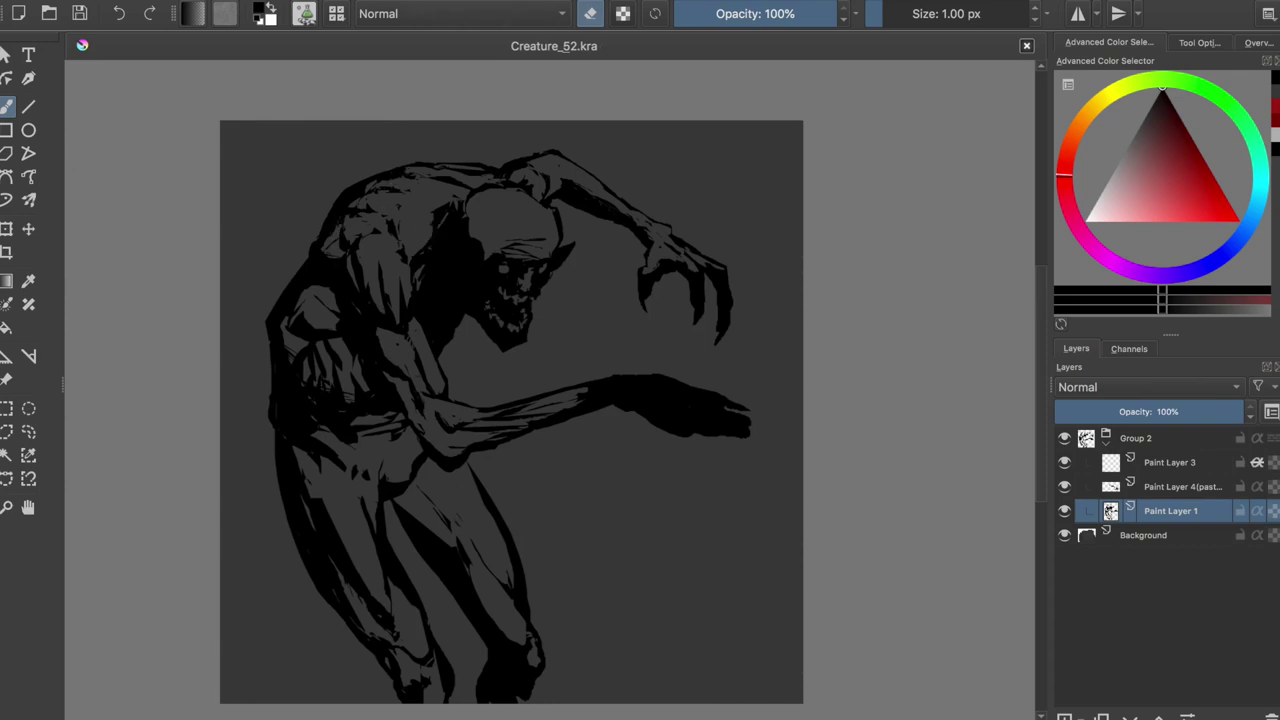
key(Page_Up)
- Lasso the top of the head, transform it slightly upward, deselect, and save
drag(556, 190, 480, 170)
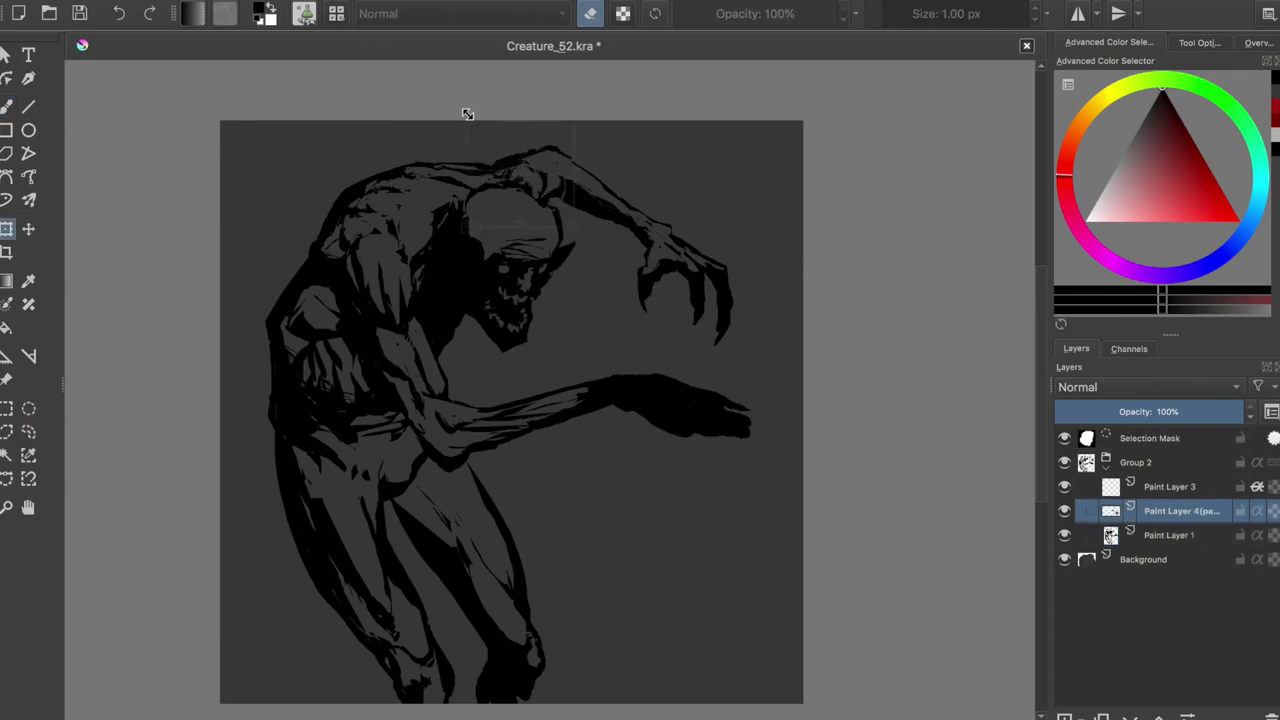
key(ctrl+t)
key(Return)
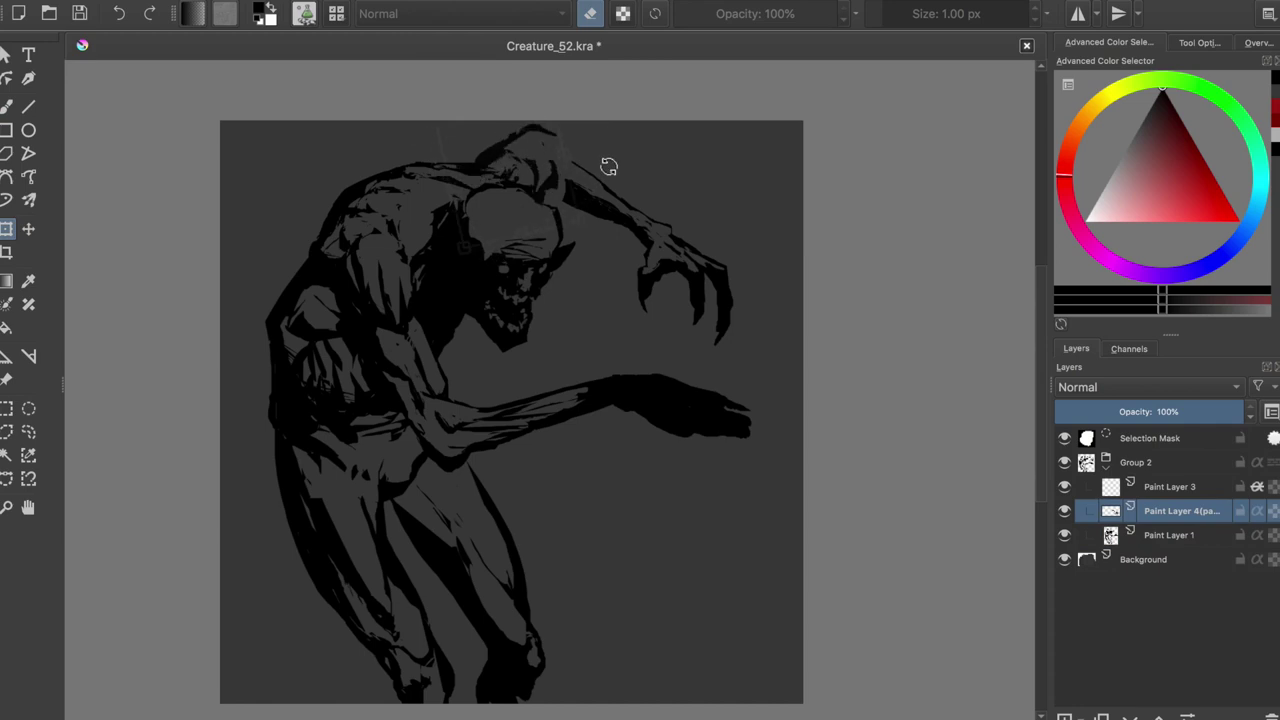
key(ctrl+shift+a)
key(m)
key(m)
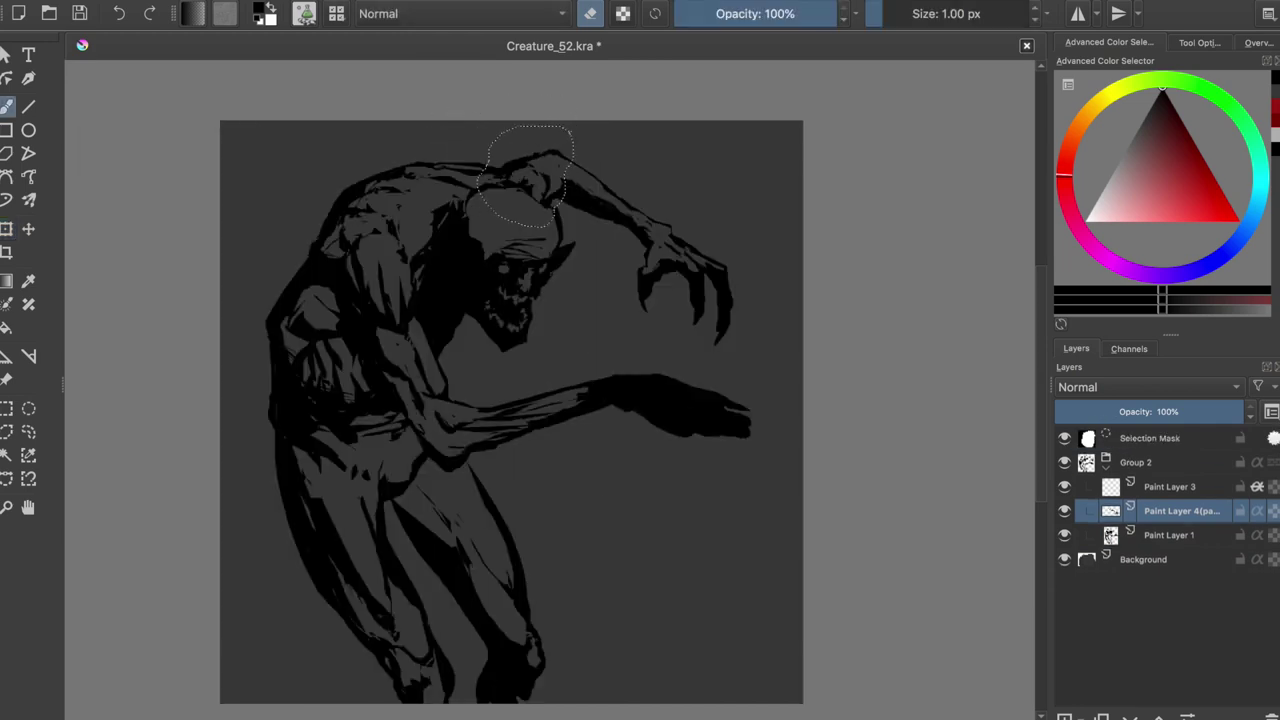
key(ctrl+t)
key(b)
key(m)
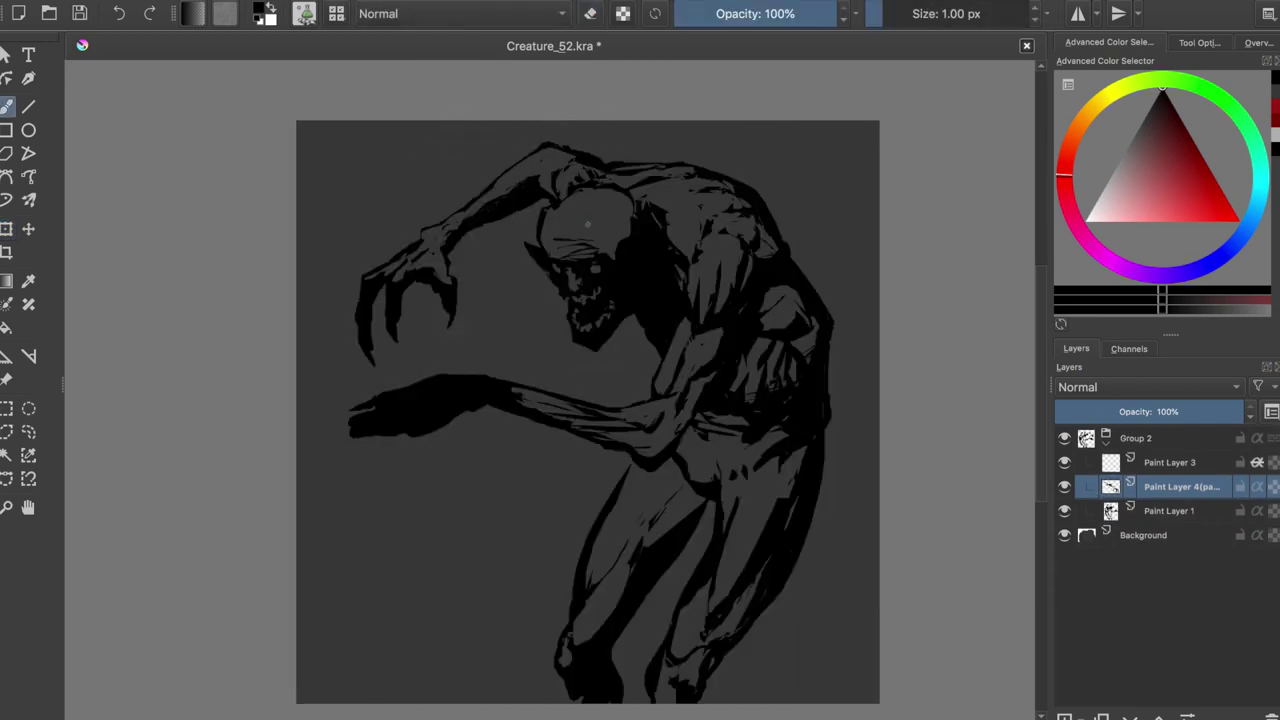
key(m)
key(m)
key(m)
key(ctrl+s)
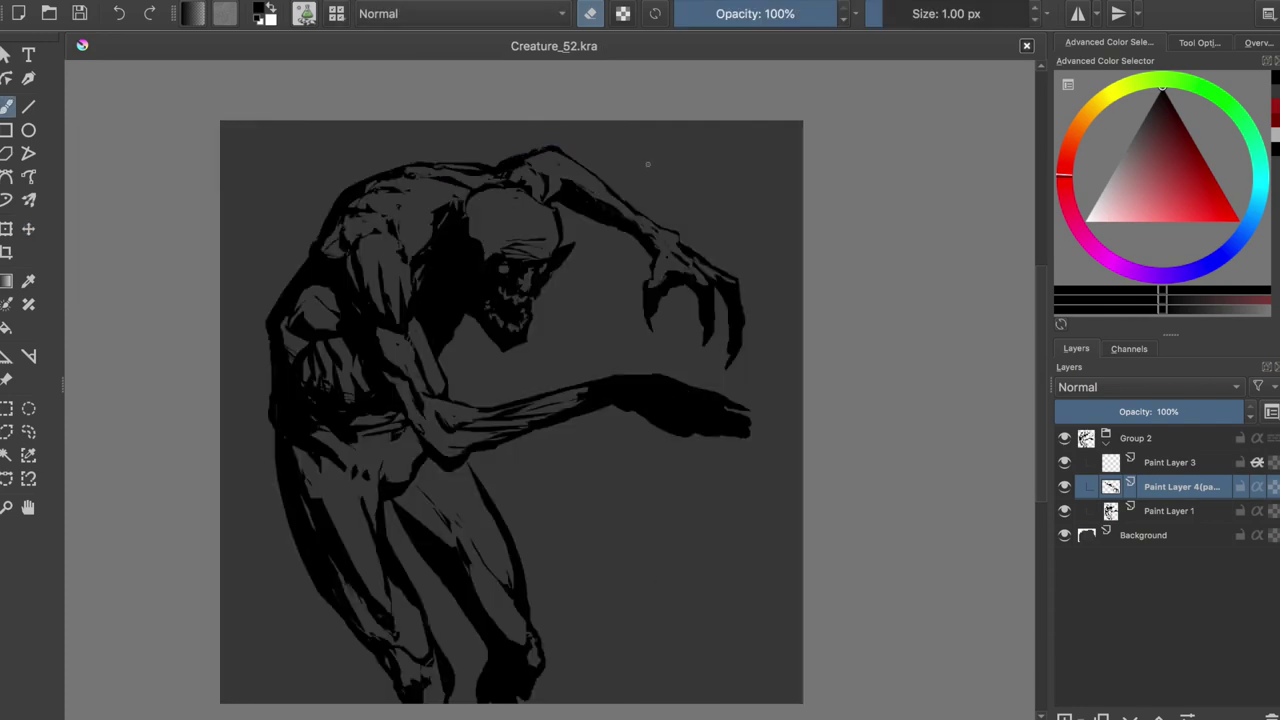
- Reselect and clear the upper hand's claw area, then erase along the upper claw to reshape it
key(ctrl+shift+d)
key(t)
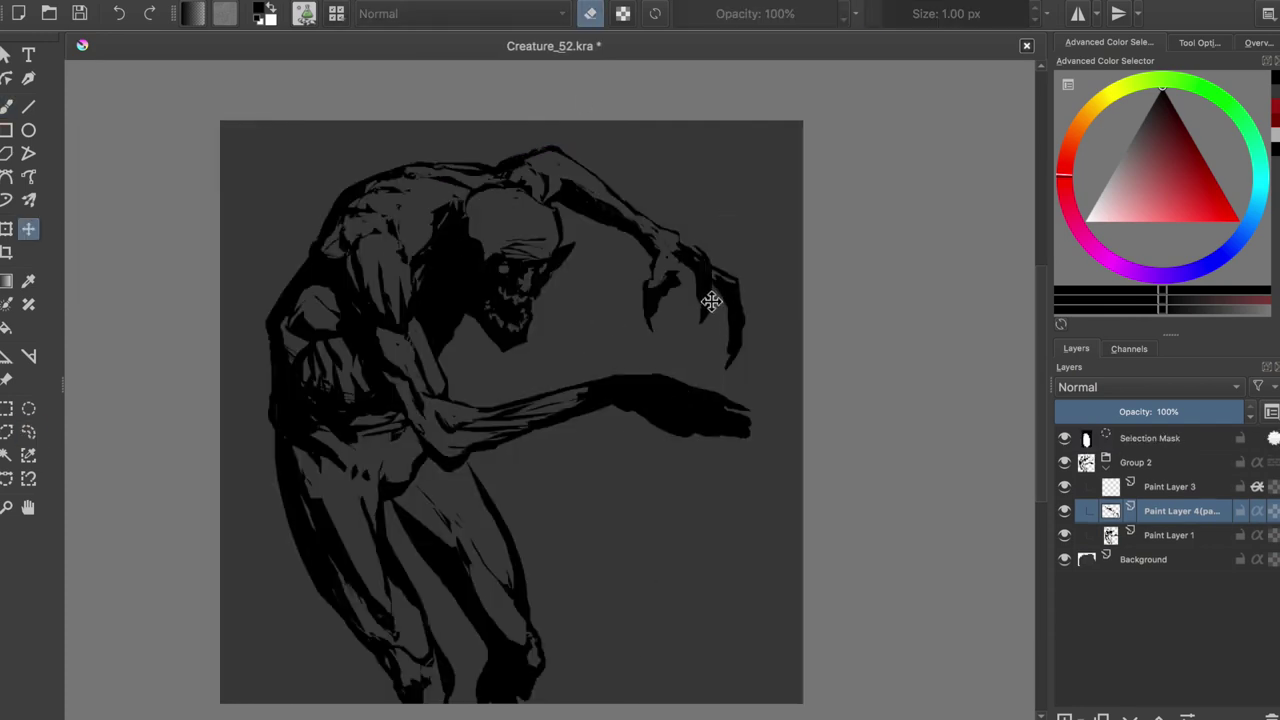
key(ctrl+shift+a)
key(ctrl+shift+d)
key(ctrl+shift+a)
key(b)
key(e)
key(e)
key(ctrl+s)
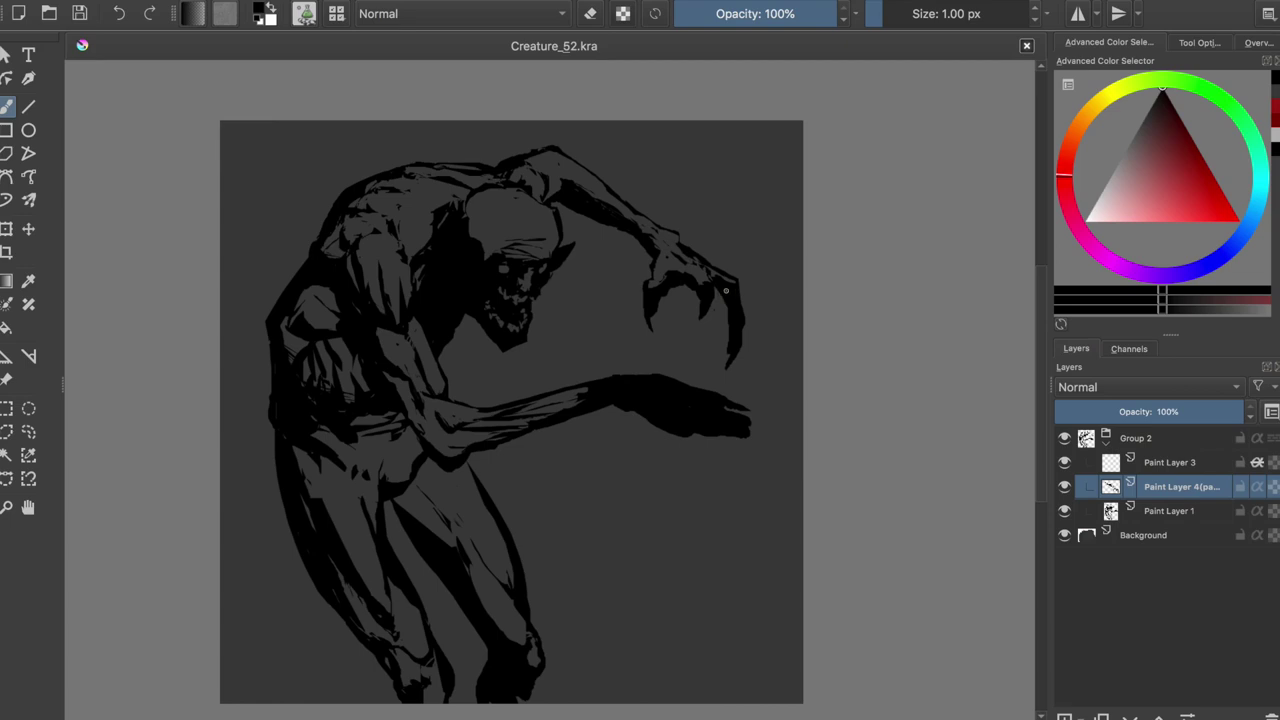
key(e)
drag(714, 288, 716, 345)
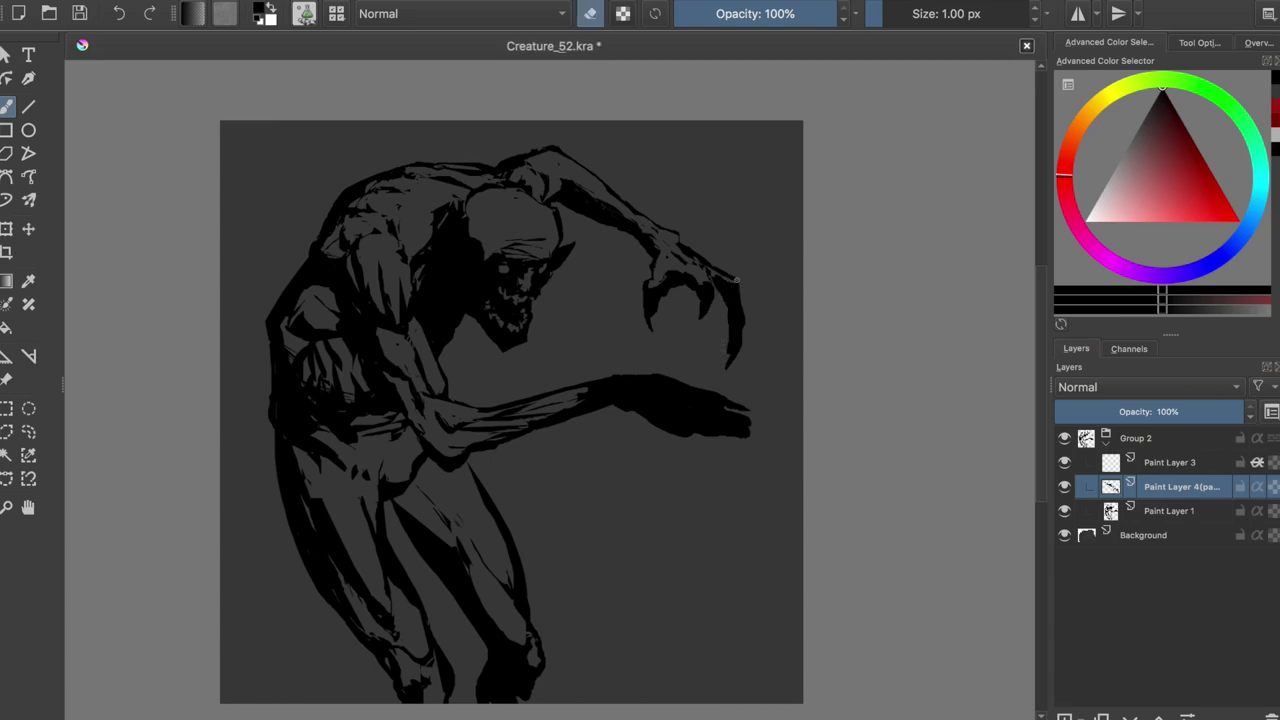
drag(738, 236, 733, 244)
- Copy the lassoed claw tip to its own layer, duplicate it, and shift and rotate the copy
key(t)
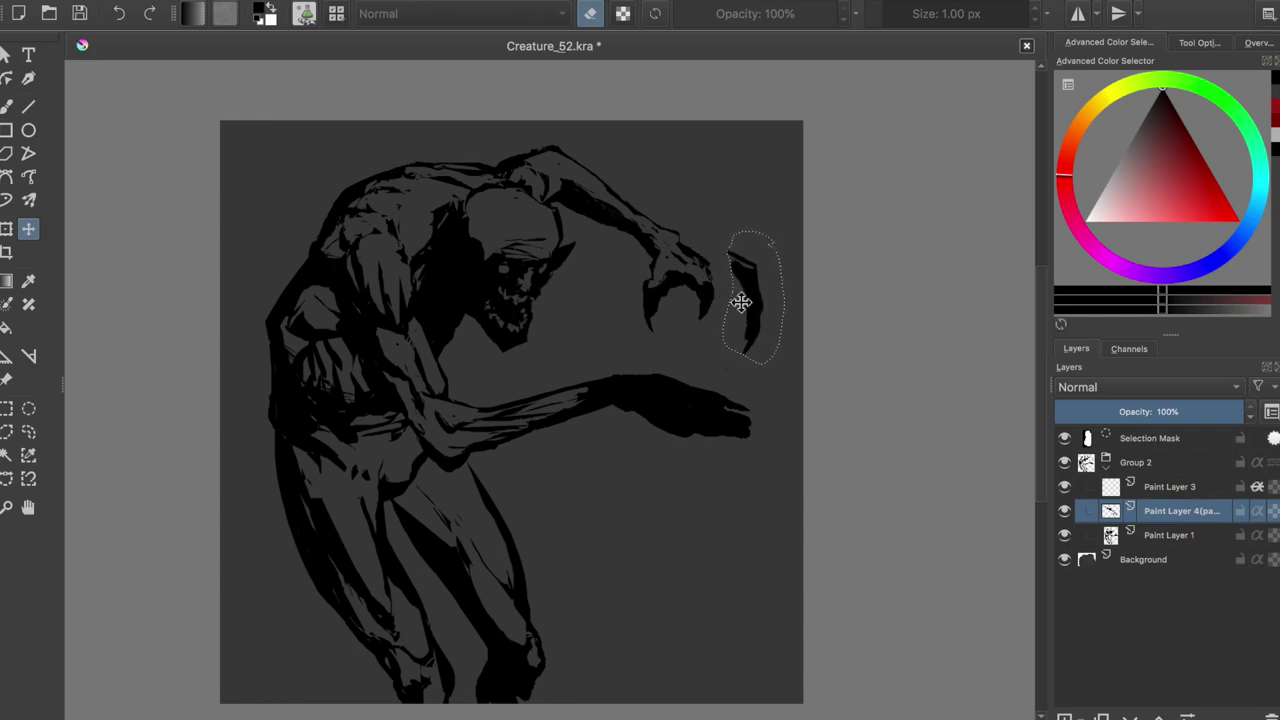
key(ctrl+alt+j)
key(ctrl+j)
drag(746, 306, 717, 323)
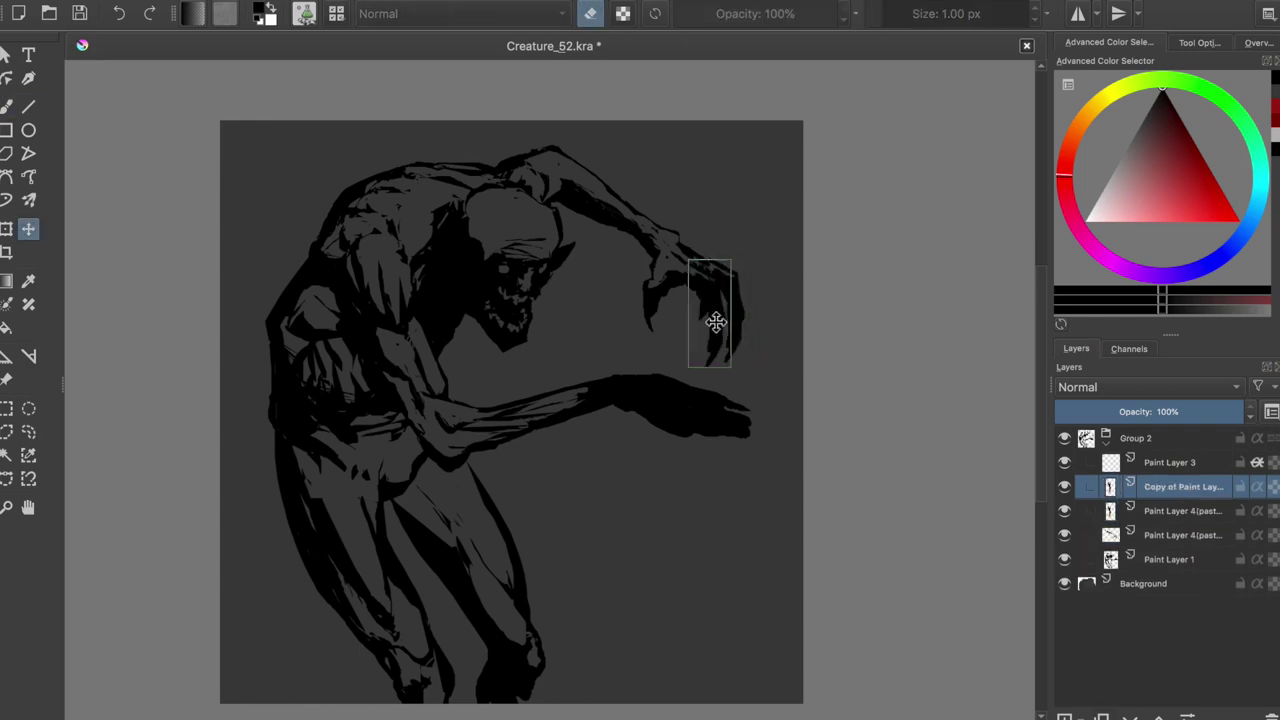
key(b)
key(Page_Down)
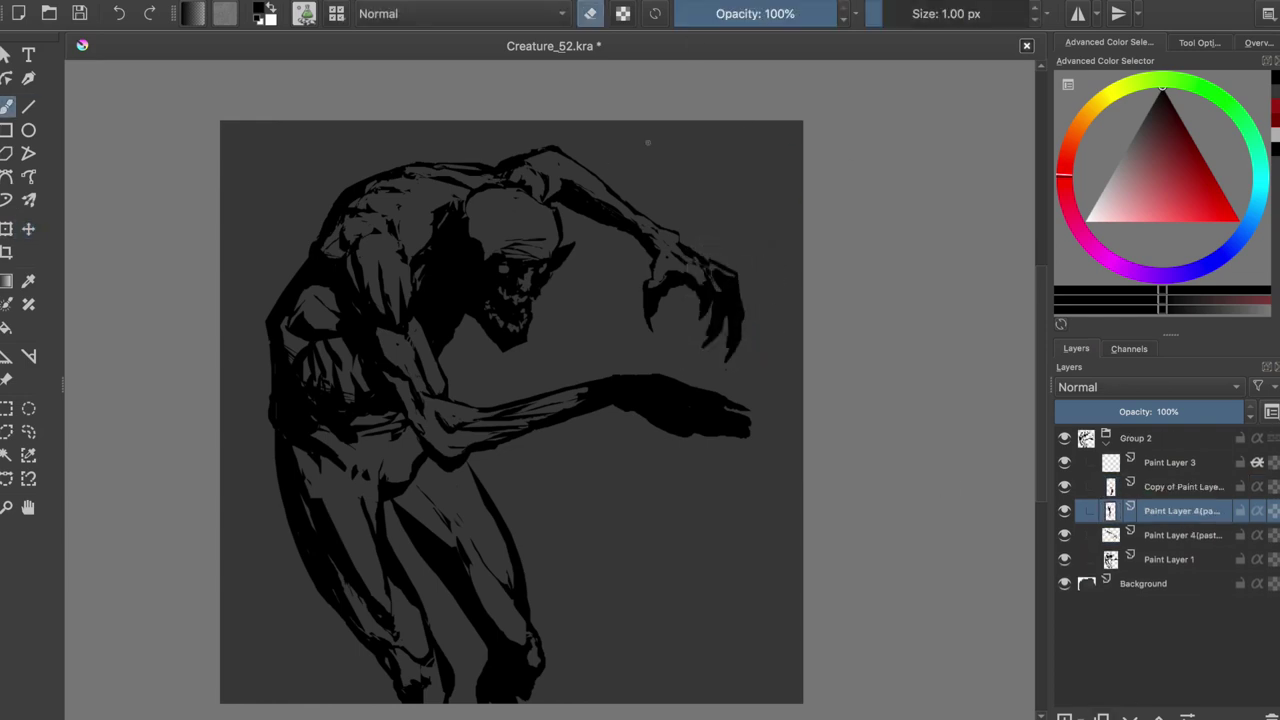
key(ctrl+t)
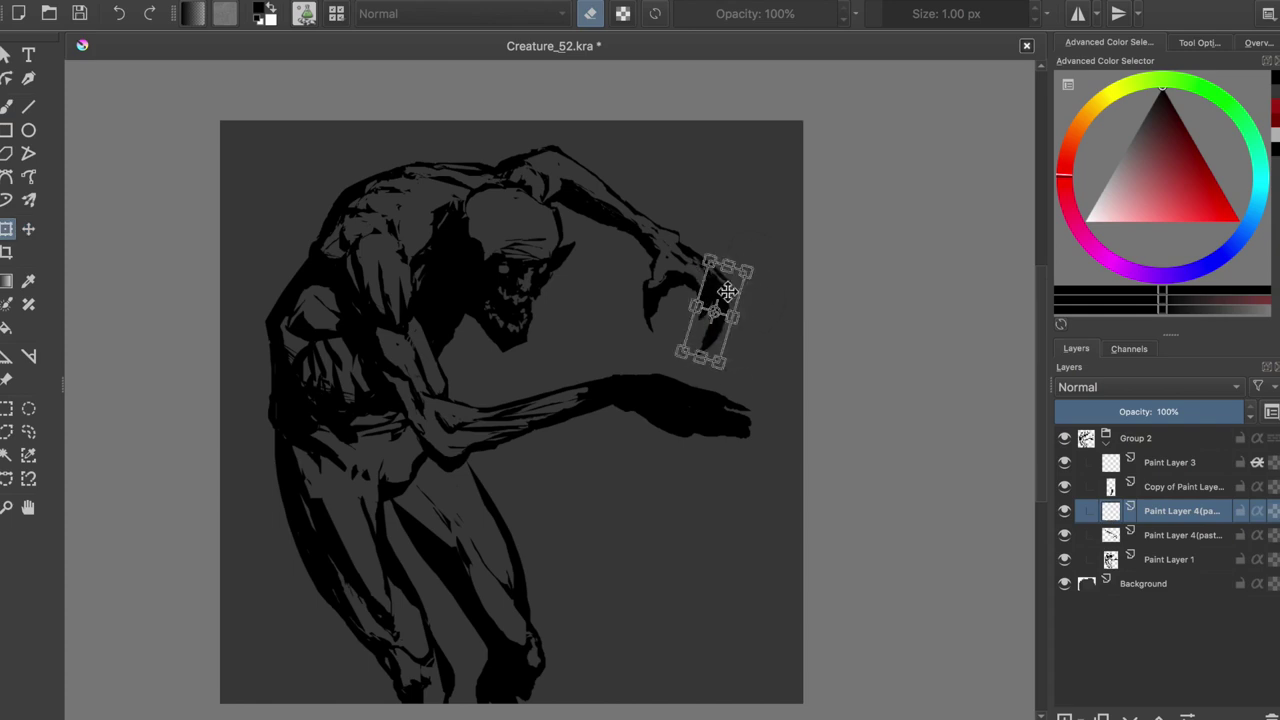
key(Return)
- Merge the claw layers down, then undo both merges
key(b)
key(Page_Up)
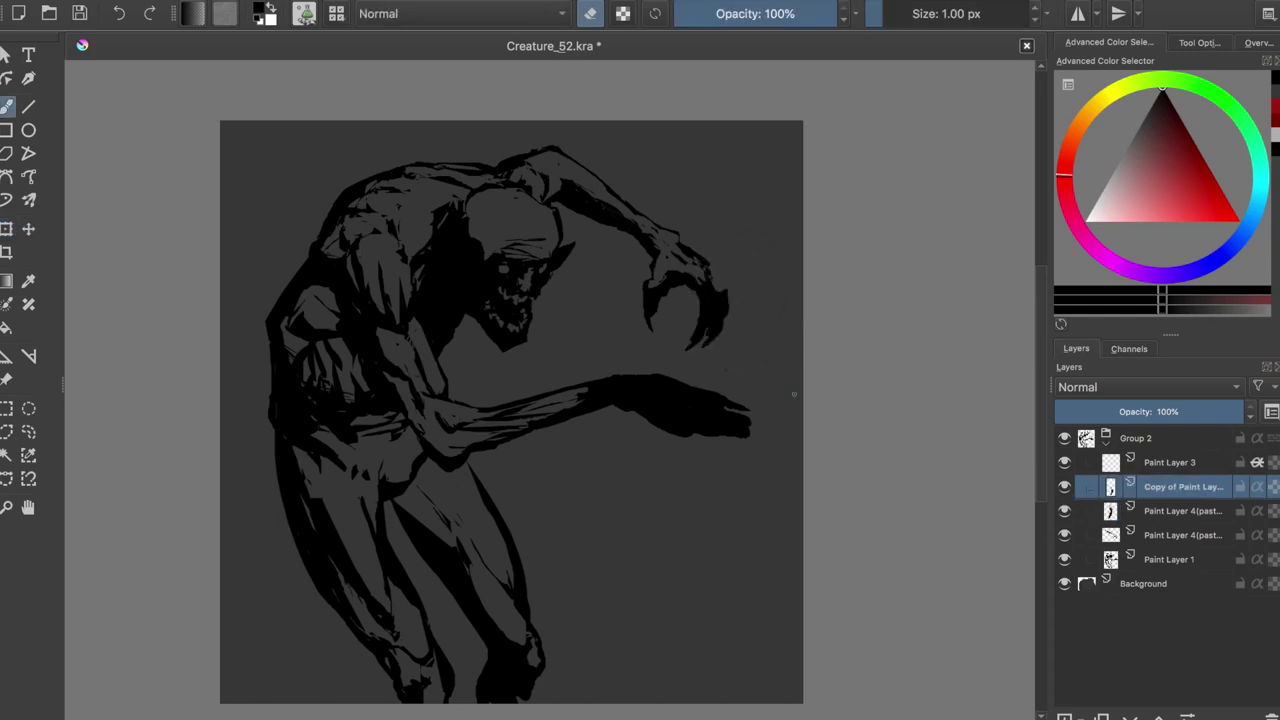
key(t)
key(Page_Down)
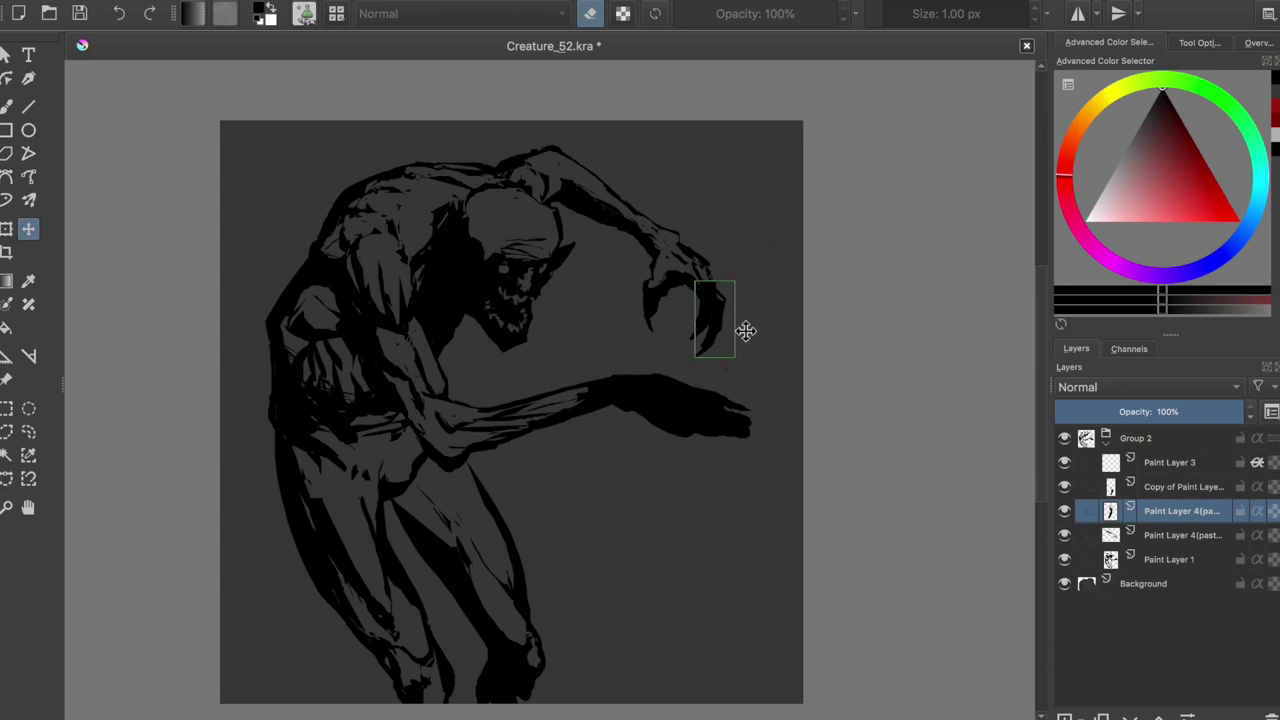
key(ctrl+e)
key(Page_Up)
key(ctrl+e)
key(b)
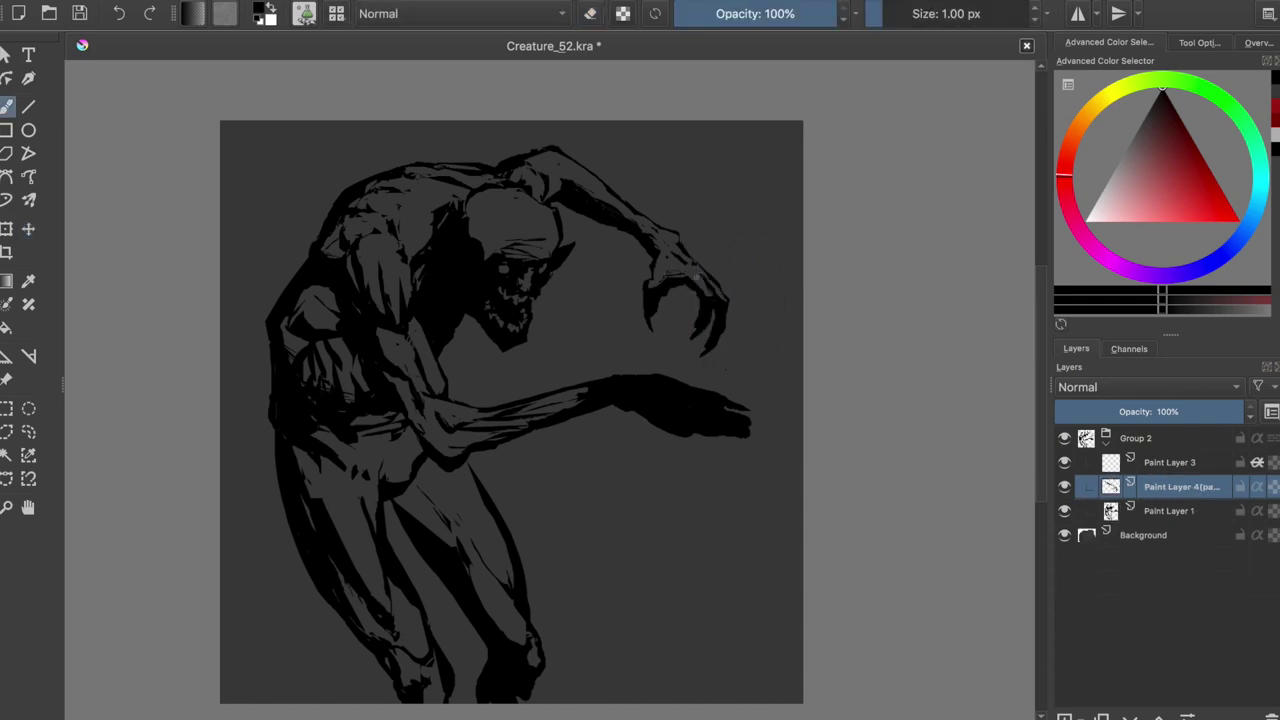
key(ctrl+z)
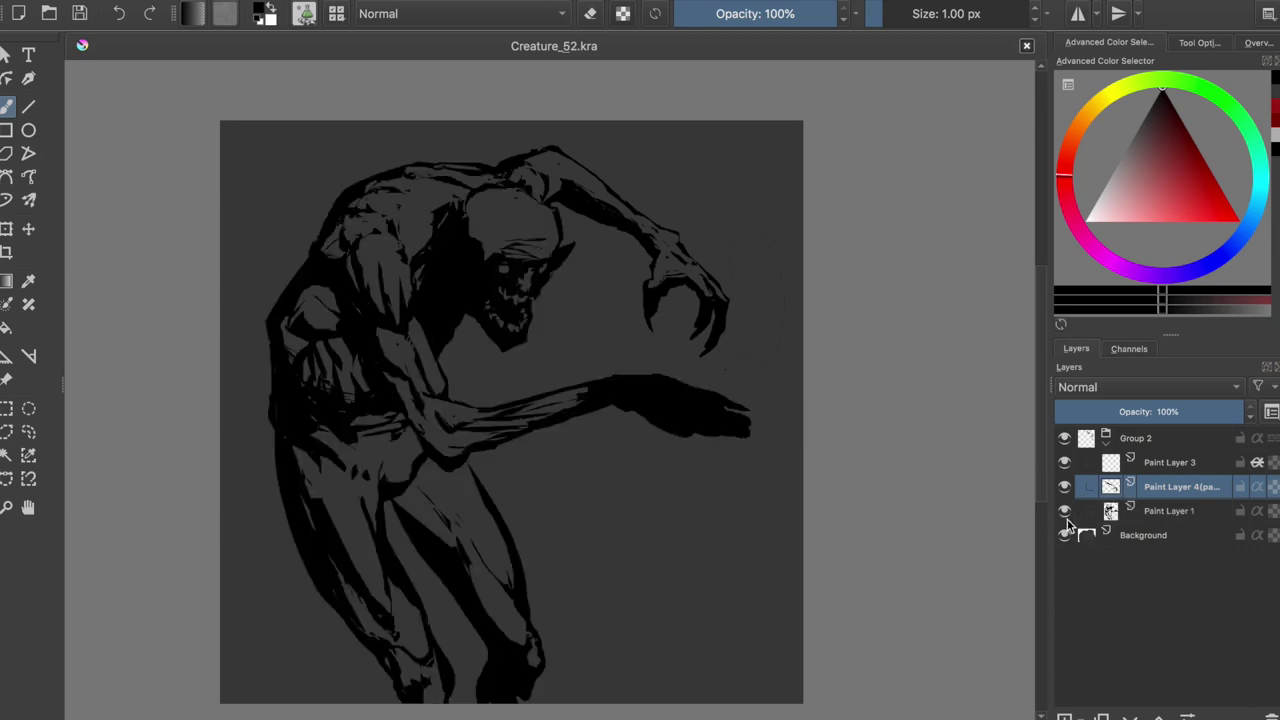
key(ctrl+z)
- Enlarge the pasted claw tip of the upper hand with a transform
key(Page_Down)
key(ctrl+t)
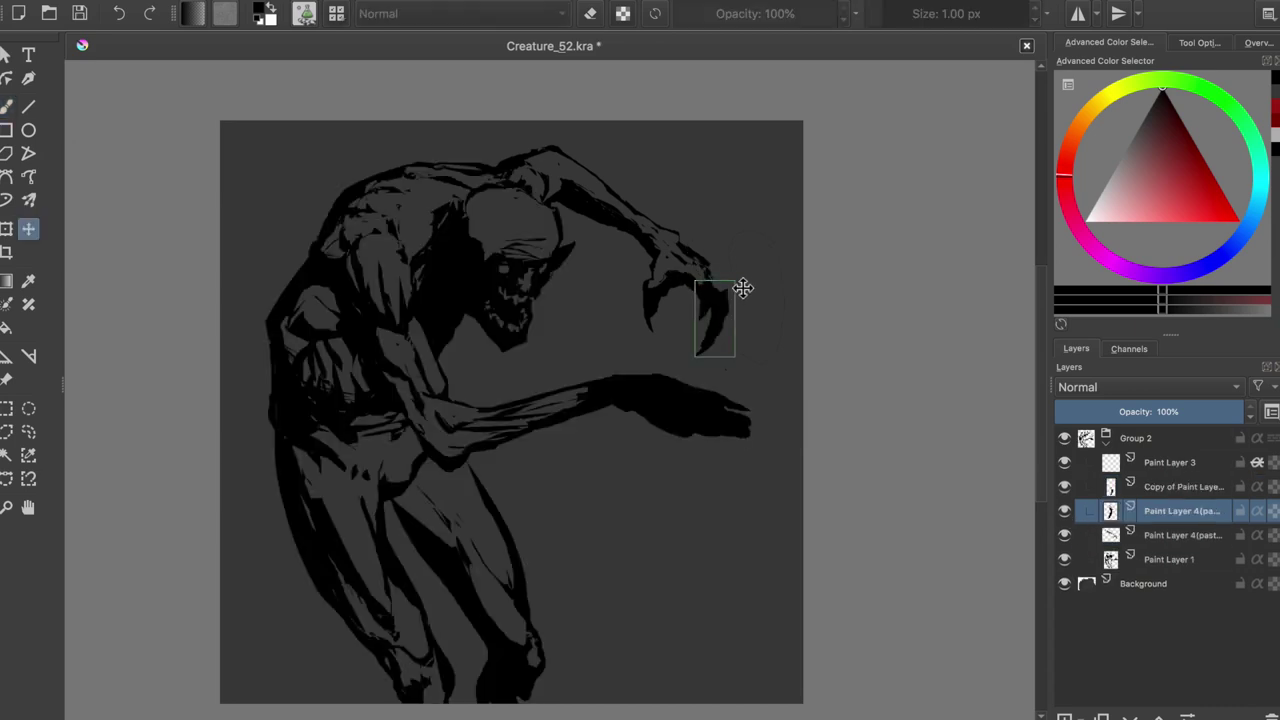
drag(719, 297, 757, 349)
key(b)
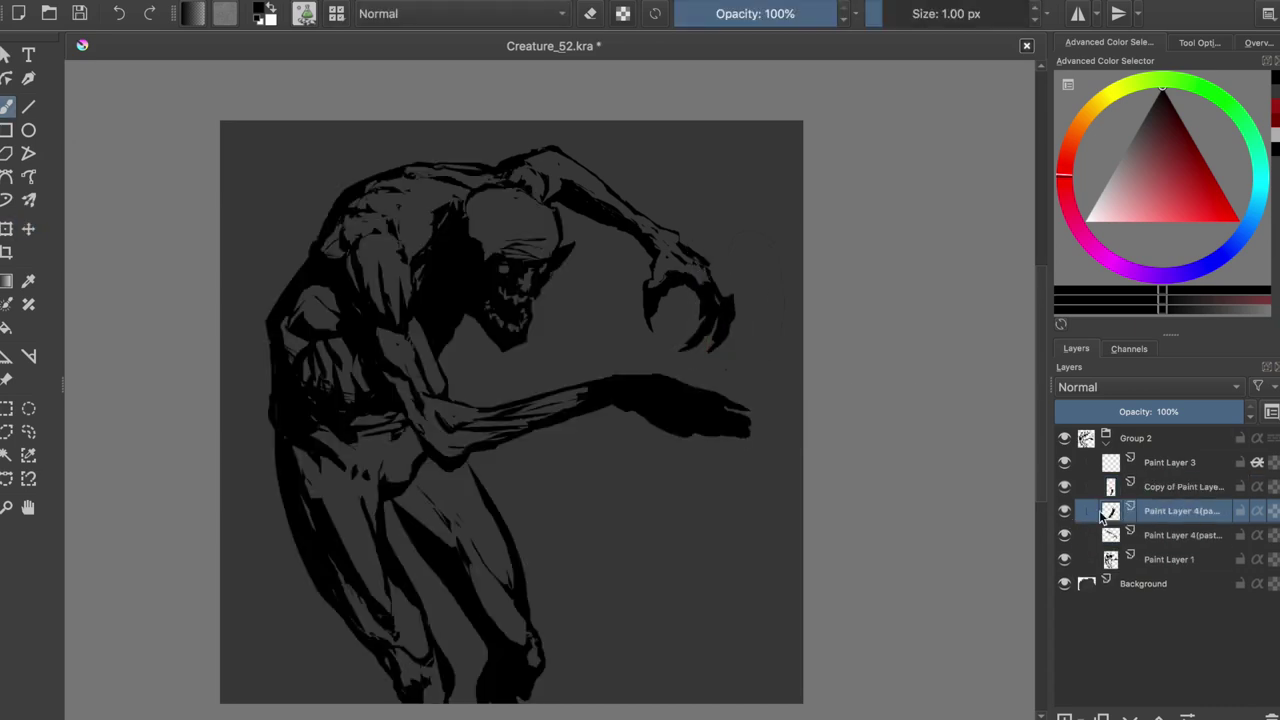
key(shift+Page_Up)
key(t)
key(Page_Down)
key(Page_Up)
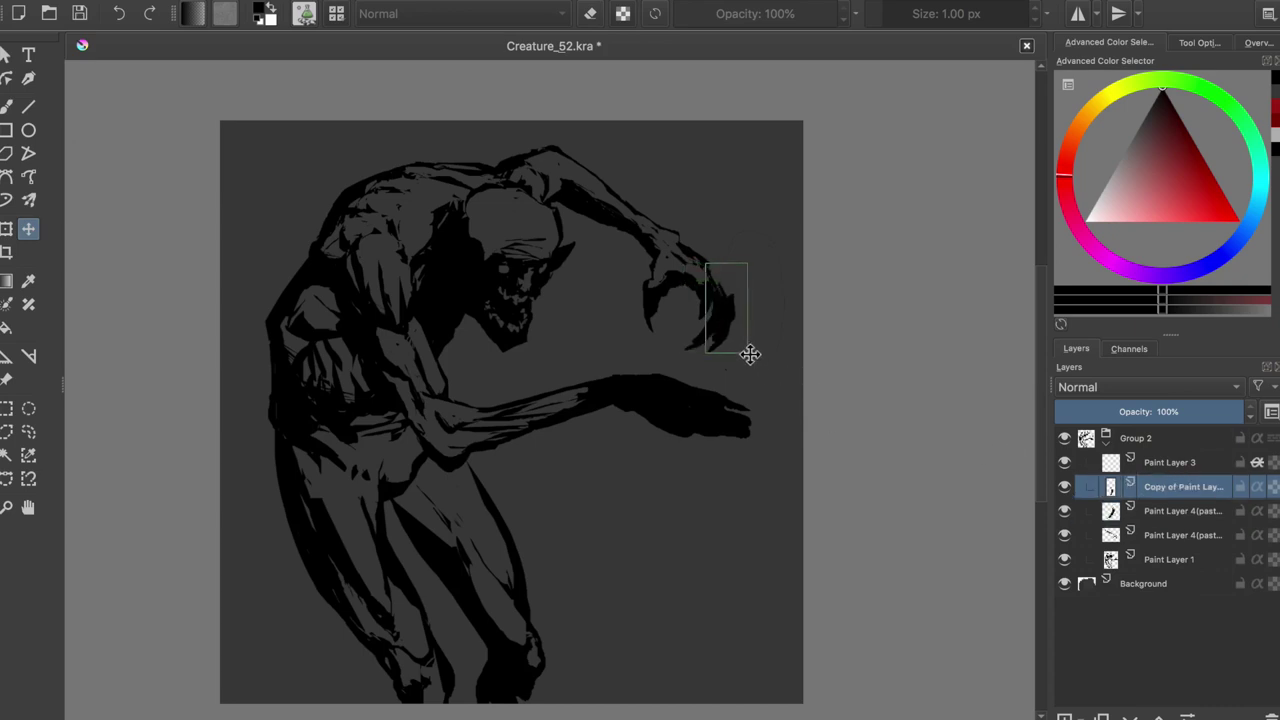
- Transform the copied claw, check it in mirrored view, and merge the claw layers together
key(ctrl+t)
key(b)
key(Page_Down)
key(m)
key(m)
key(ctrl+e)
key(ctrl+e)
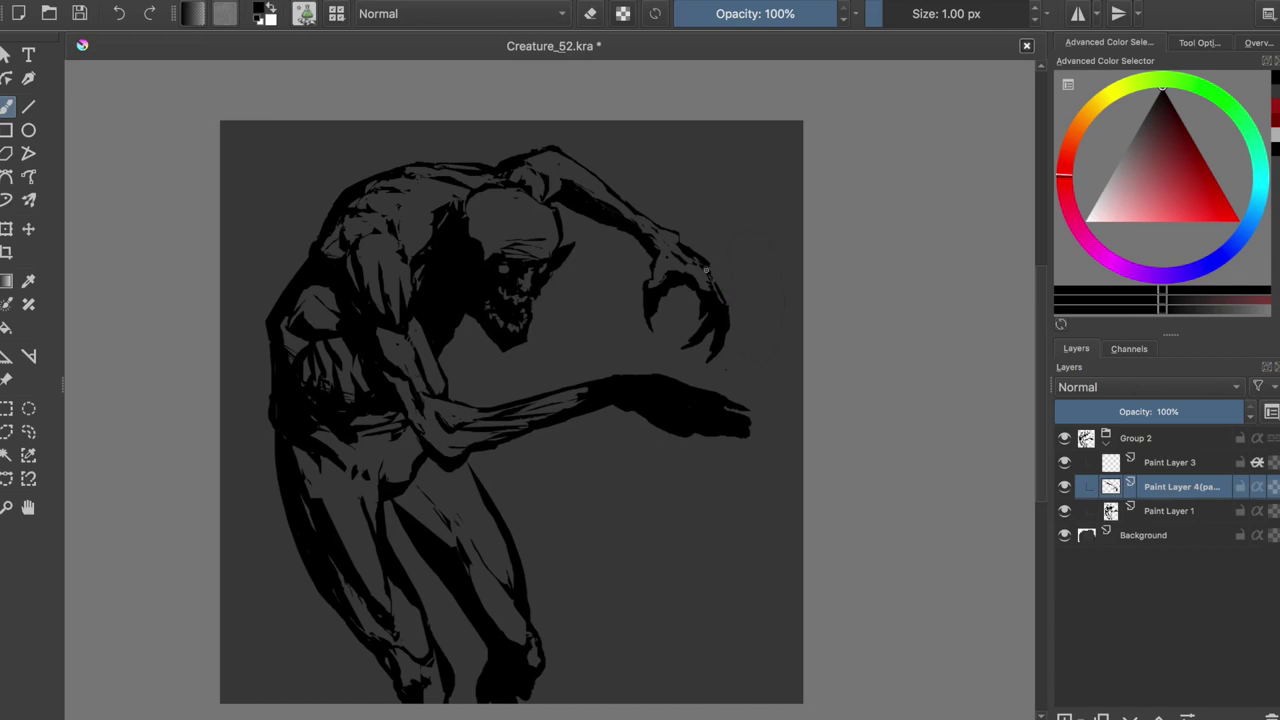
- Lasso-select the whole upper hand
key(e)
click(29, 431)
drag(618, 325, 720, 314)
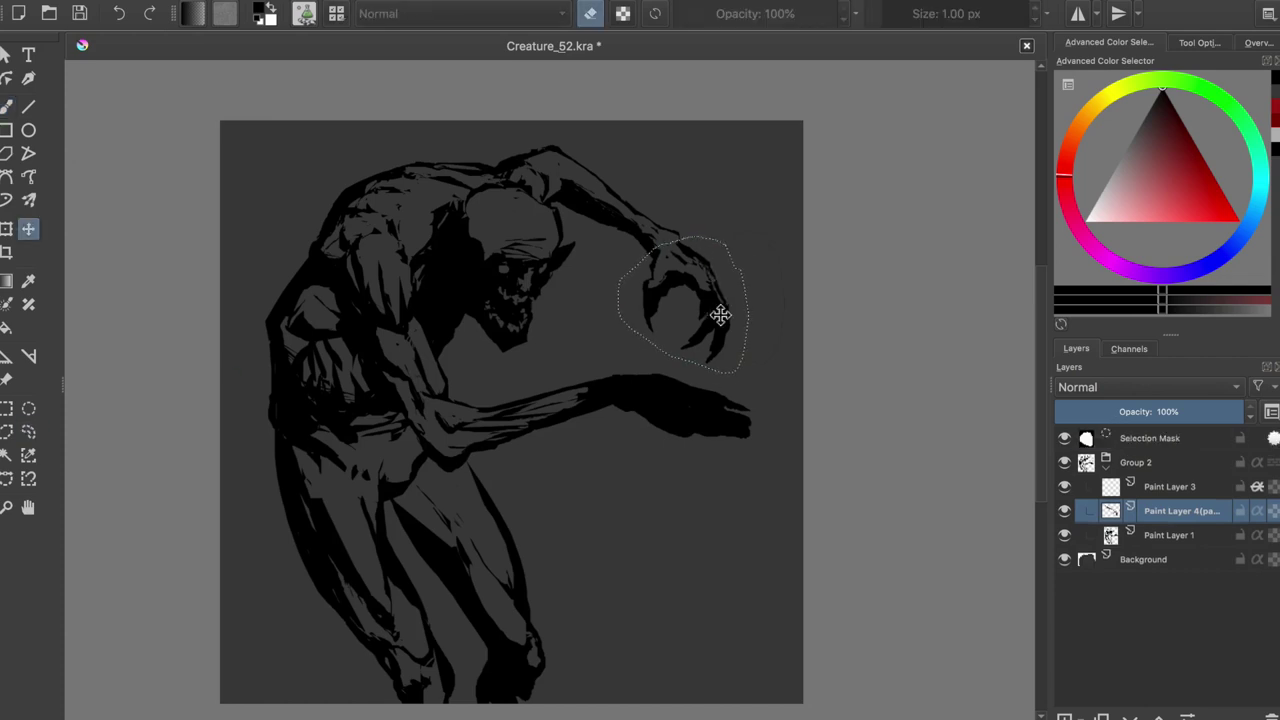
- Try moving the selected hand, clear the selection, and save the drawing
key(b)
key(ctrl+shift+a)
key(e)
key(ctrl+s)
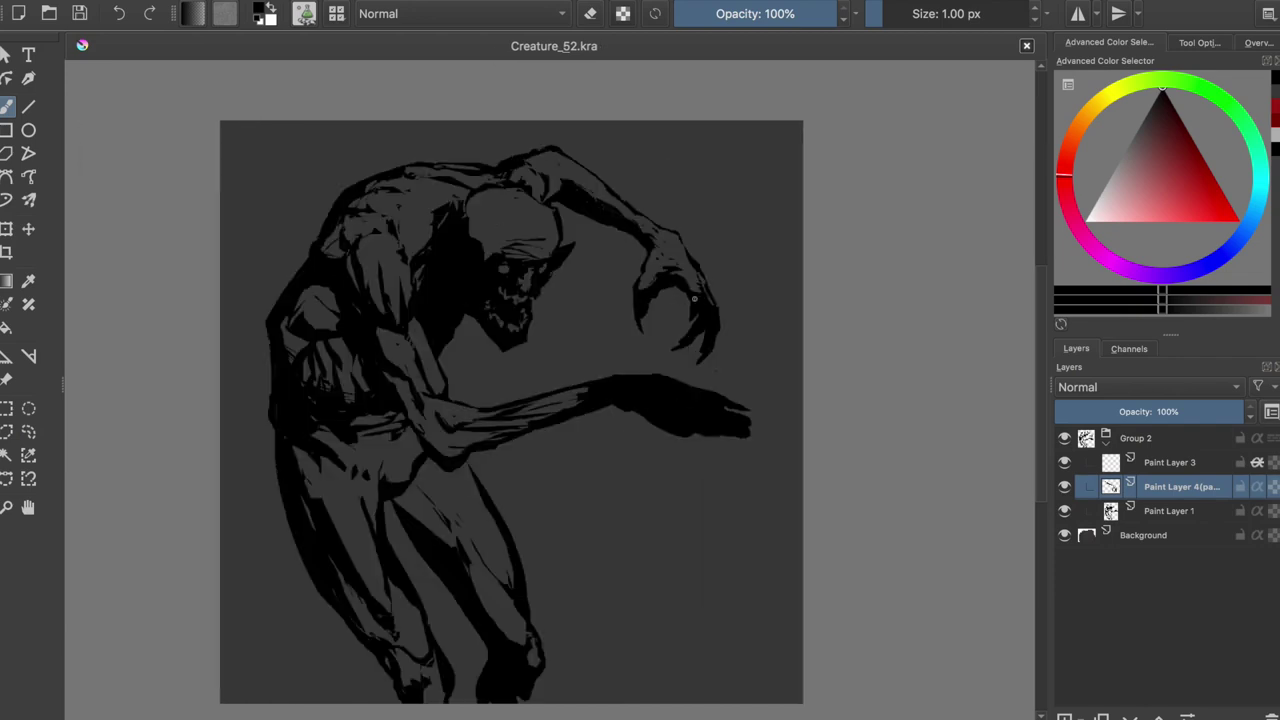
key(ctrl+shift+d)
key(t)
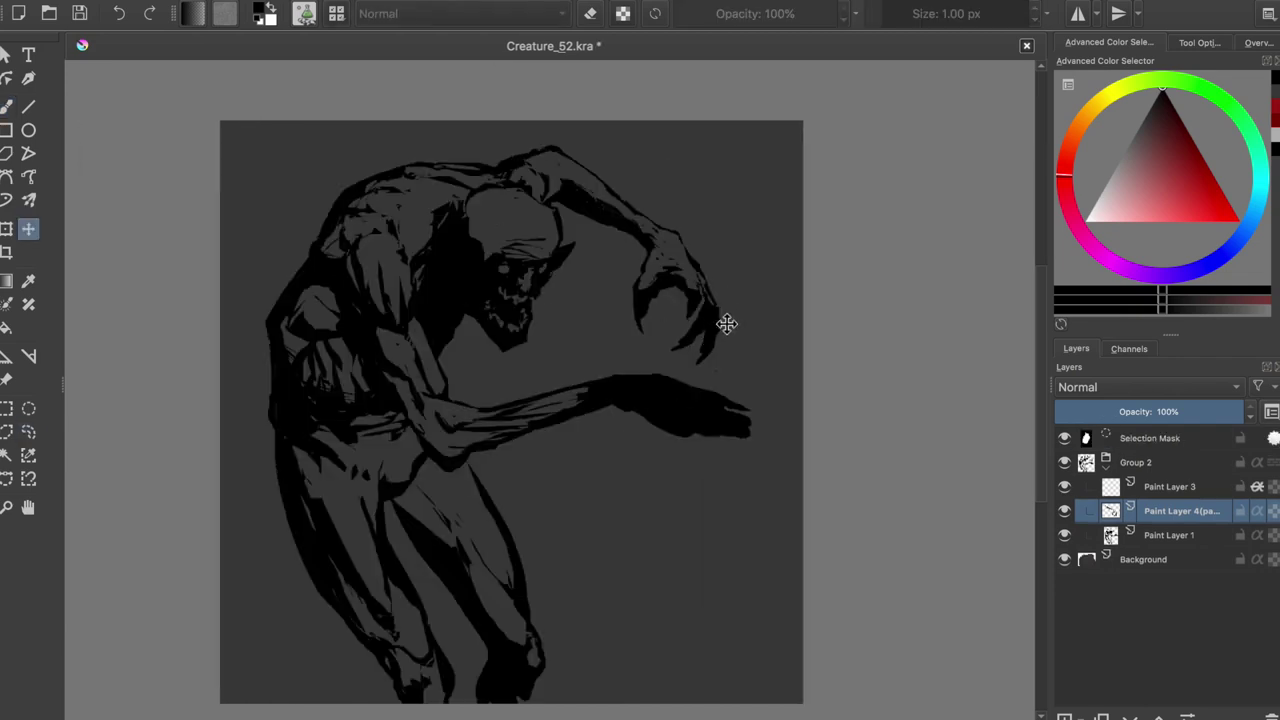
key(ctrl+shift+a)
key(b)
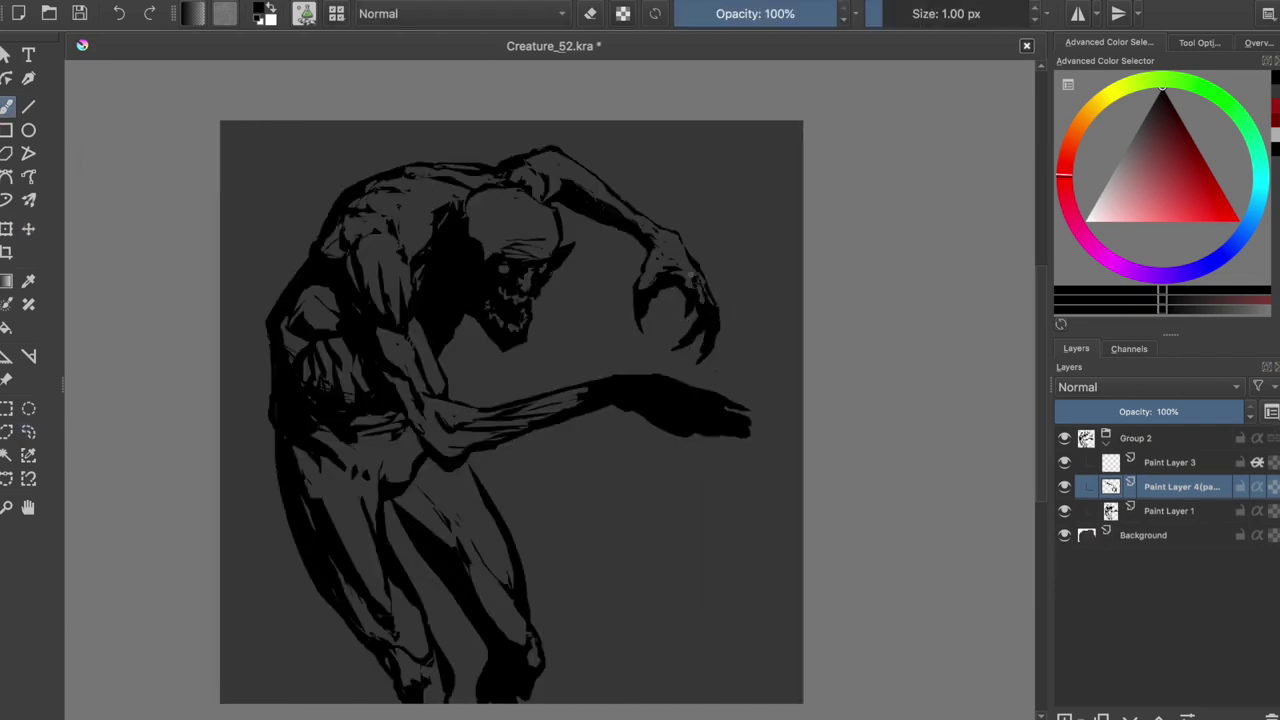
- Flip the canvas to check the pose and touch up the creature's wrist
key(e)
key(m)
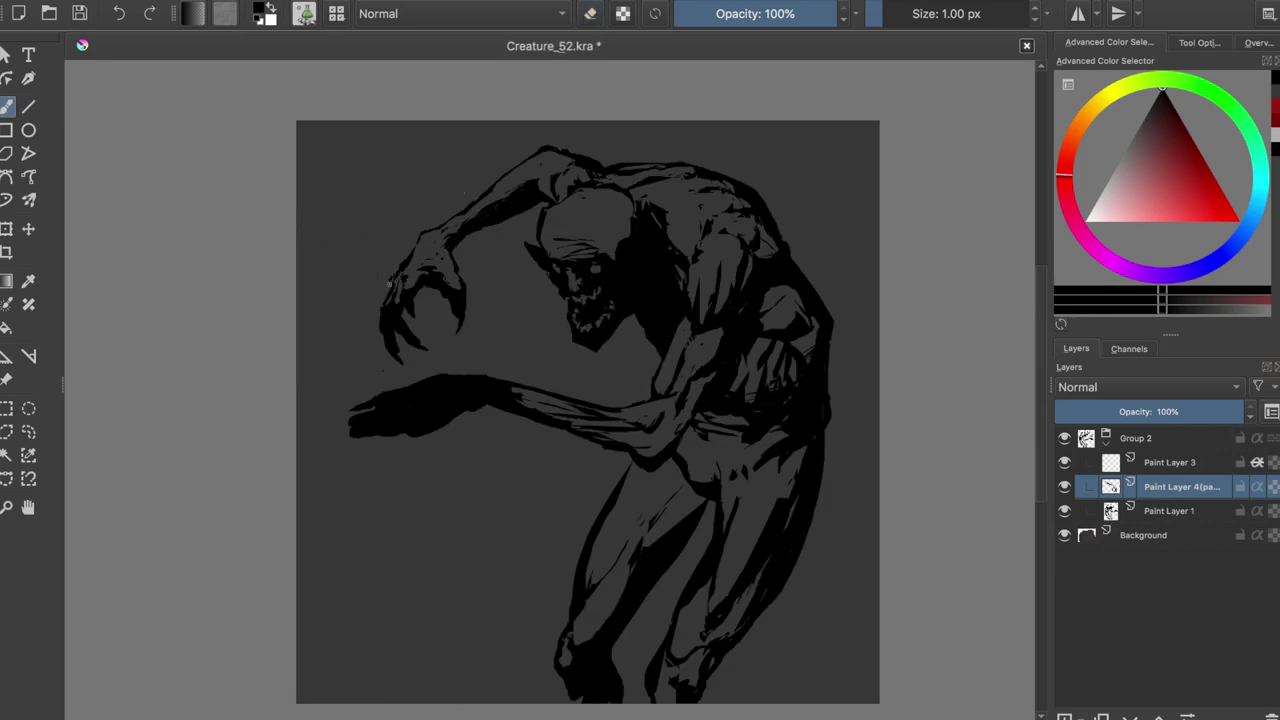
key(m)
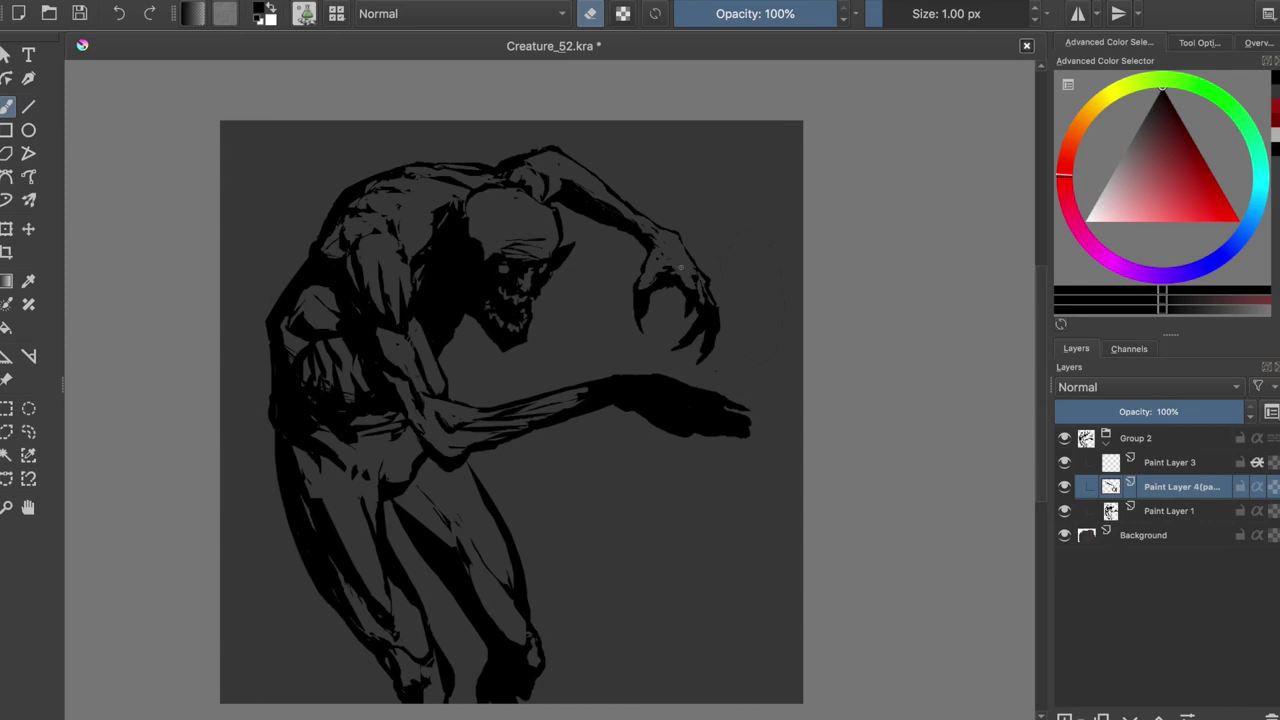
key(e)
drag(650, 250, 676, 237)
key(m)
key(e)
key(e)
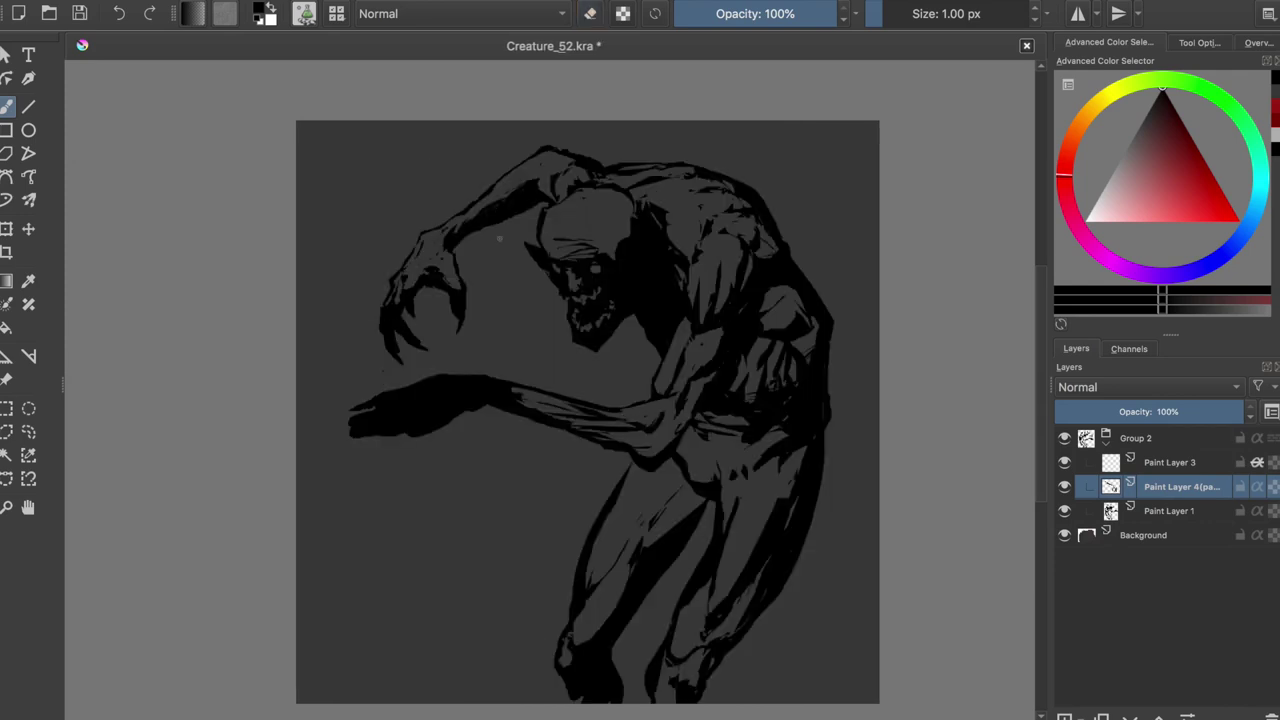
key(e)
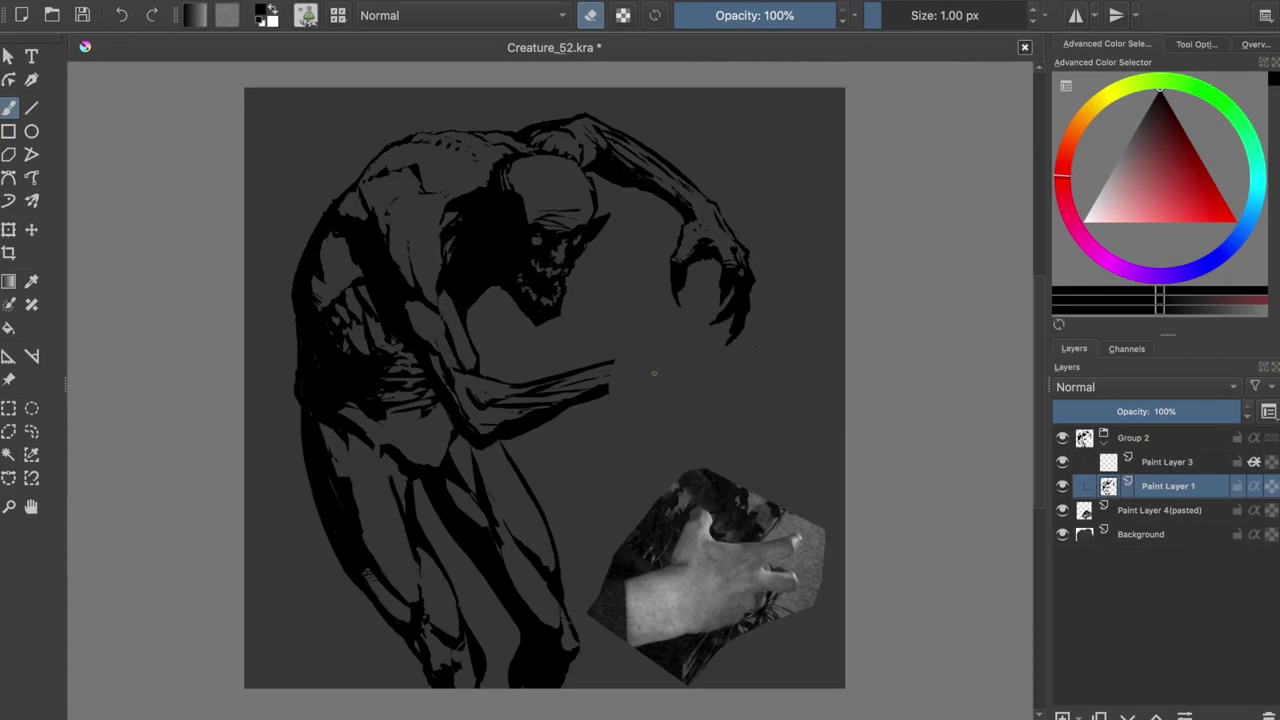
- Paint and erase dark finger strokes, add a finger reaching up-right, and save
key(e)
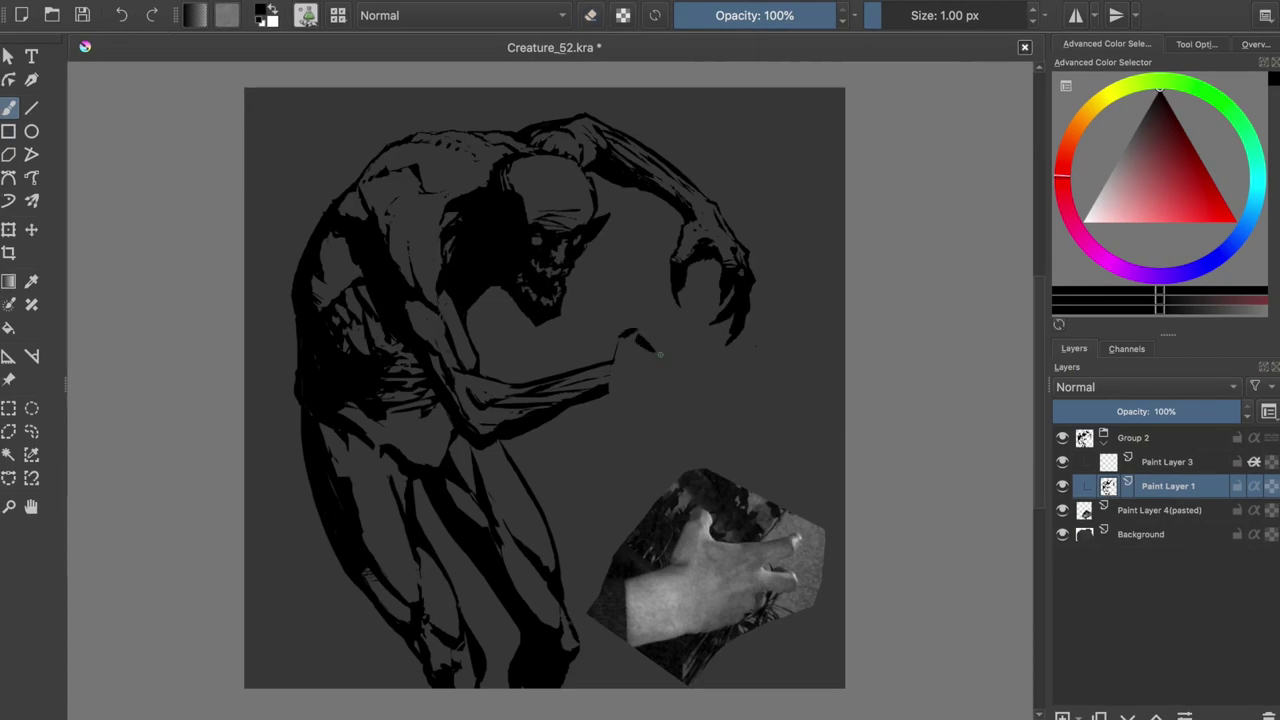
mouse_move(628, 386)
mouse_down()
mouse_move(656, 390)
mouse_move(692, 348)
mouse_up()
key(e)
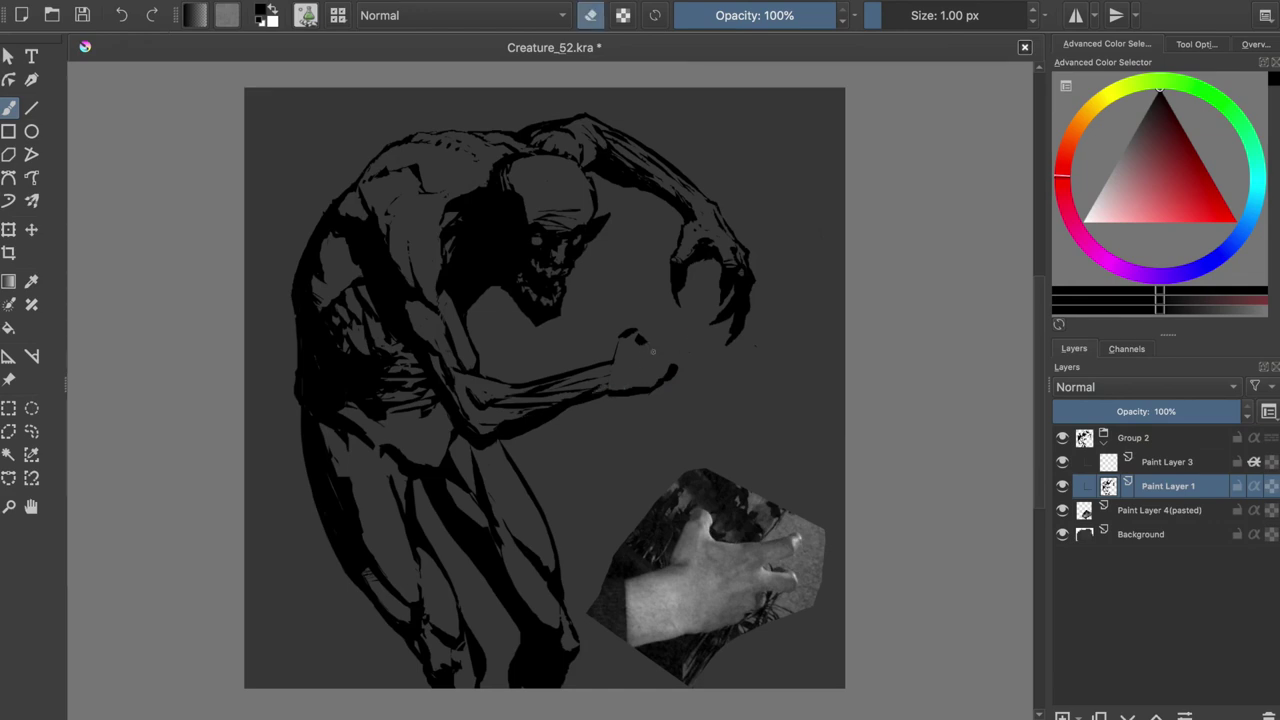
key(e)
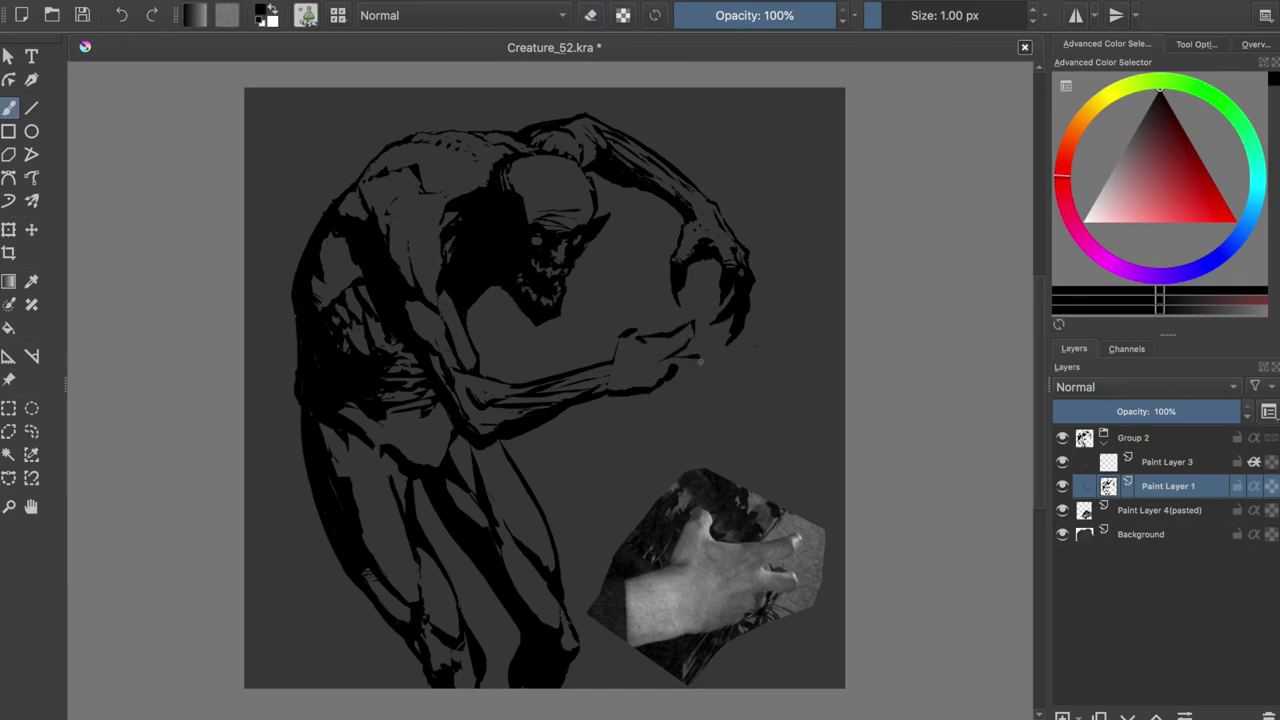
key(e)
mouse_move(667, 352)
mouse_down()
mouse_move(682, 354)
mouse_move(633, 379)
mouse_up()
key(e)
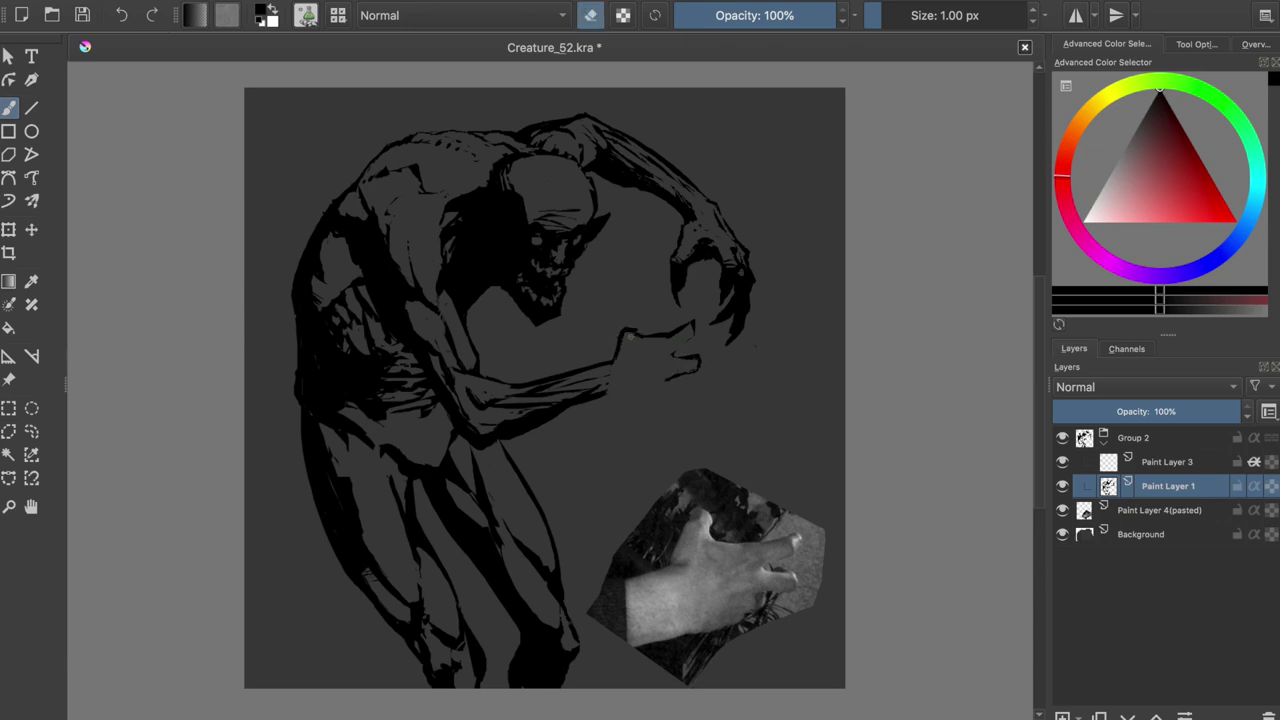
drag(618, 342, 642, 317)
key(e)
key(e)
key(e)
key(e)
key(e)
key(e)
key(e)
key(e)
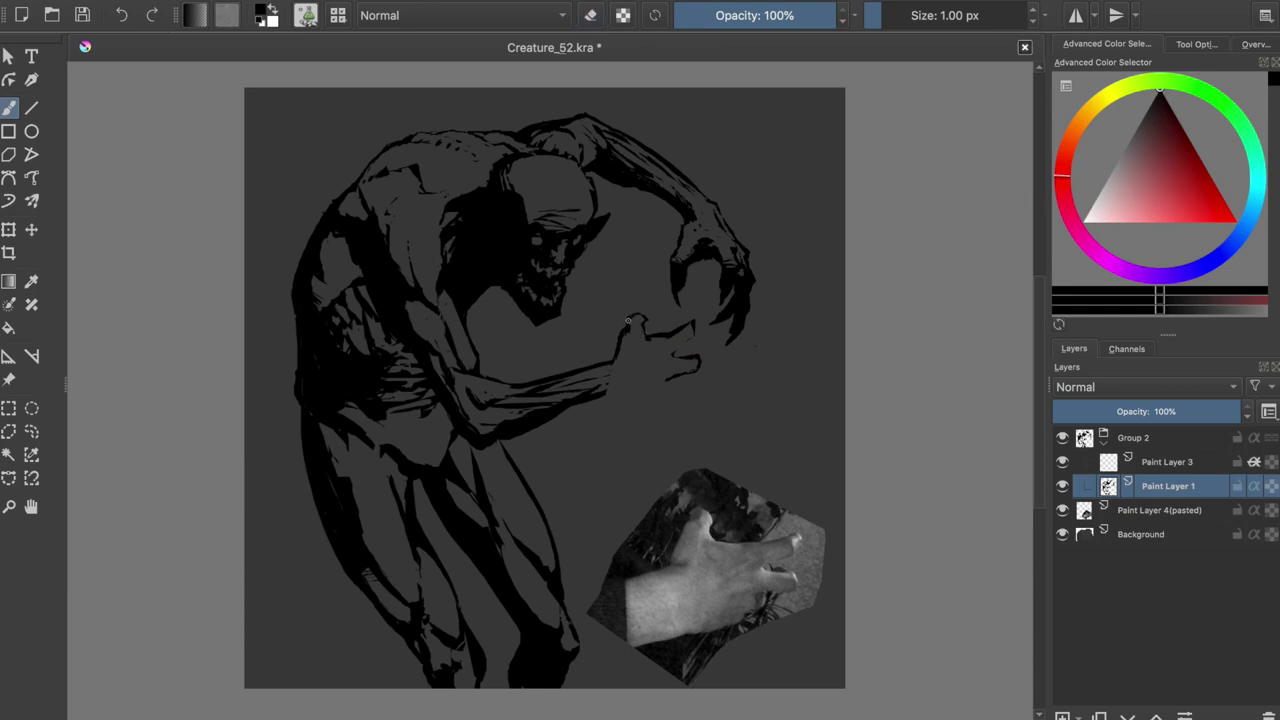
key(e)
key(e)
key(e)
key(ctrl+s)
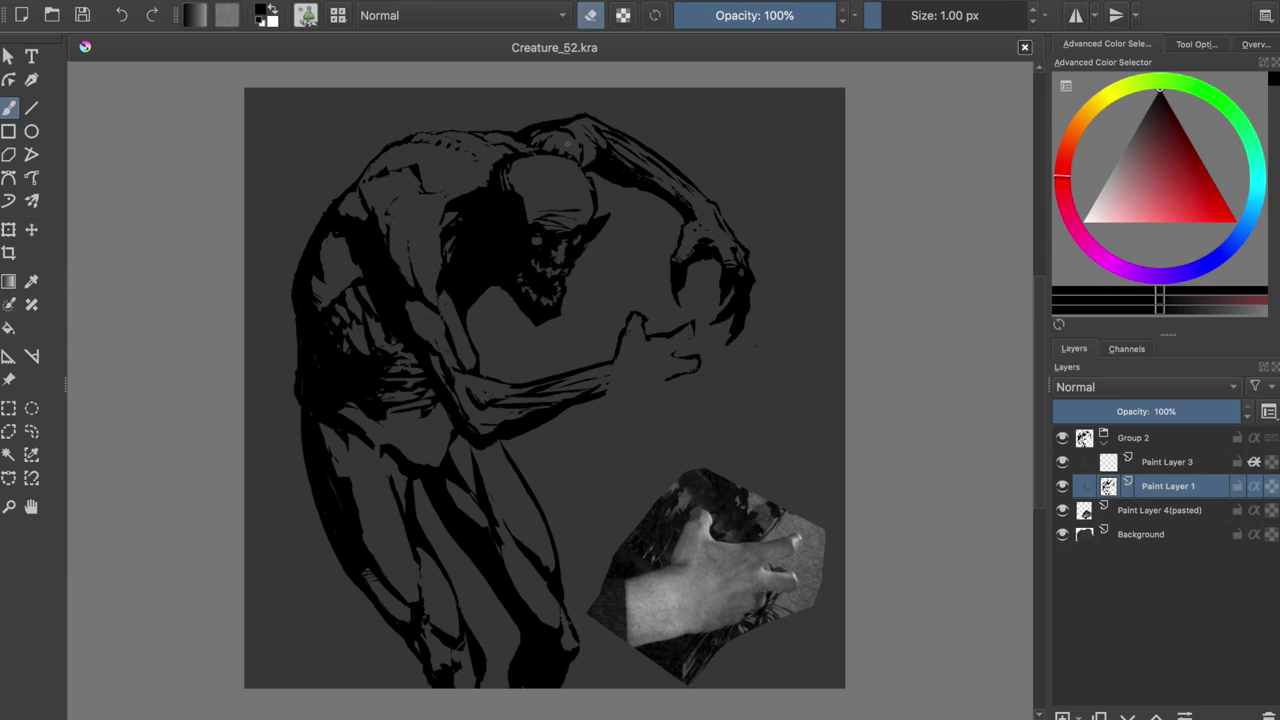
- Ink the hand and fingers black, fill the pointing fingertip, and trim the claw tip
drag(595, 287, 588, 300)
key(t)
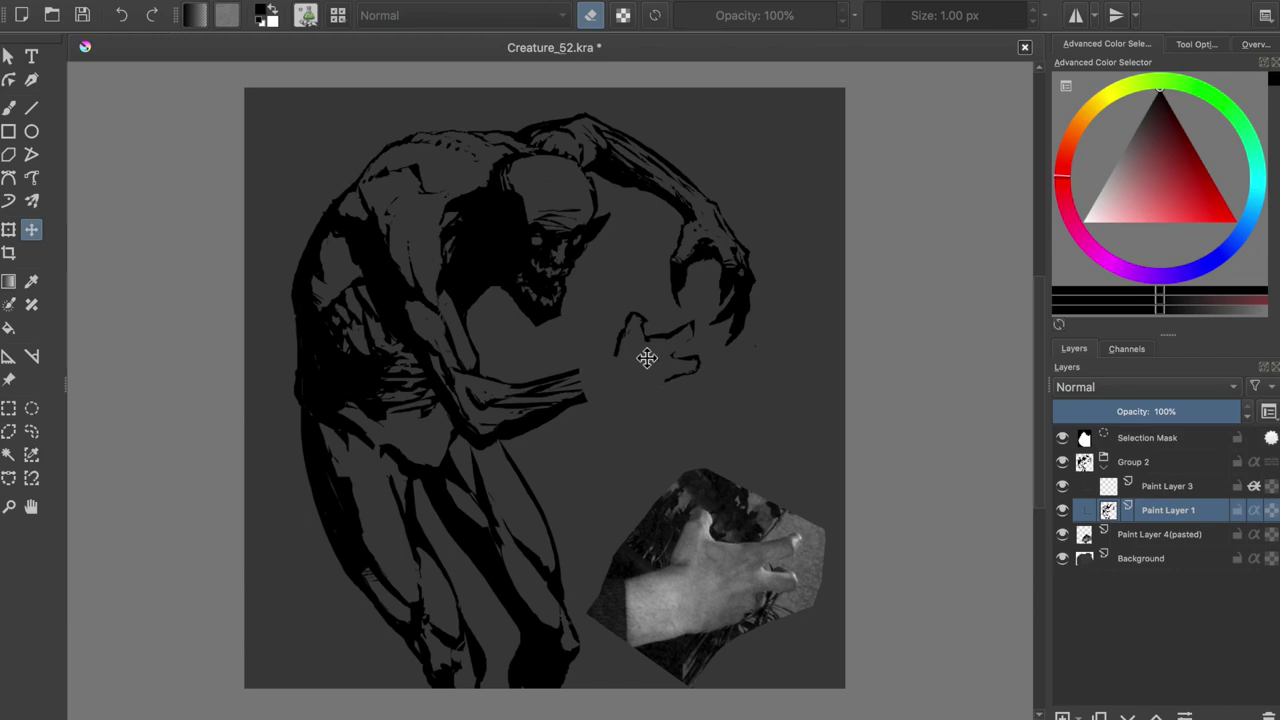
key(ctrl+shift+a)
key(b)
key(e)
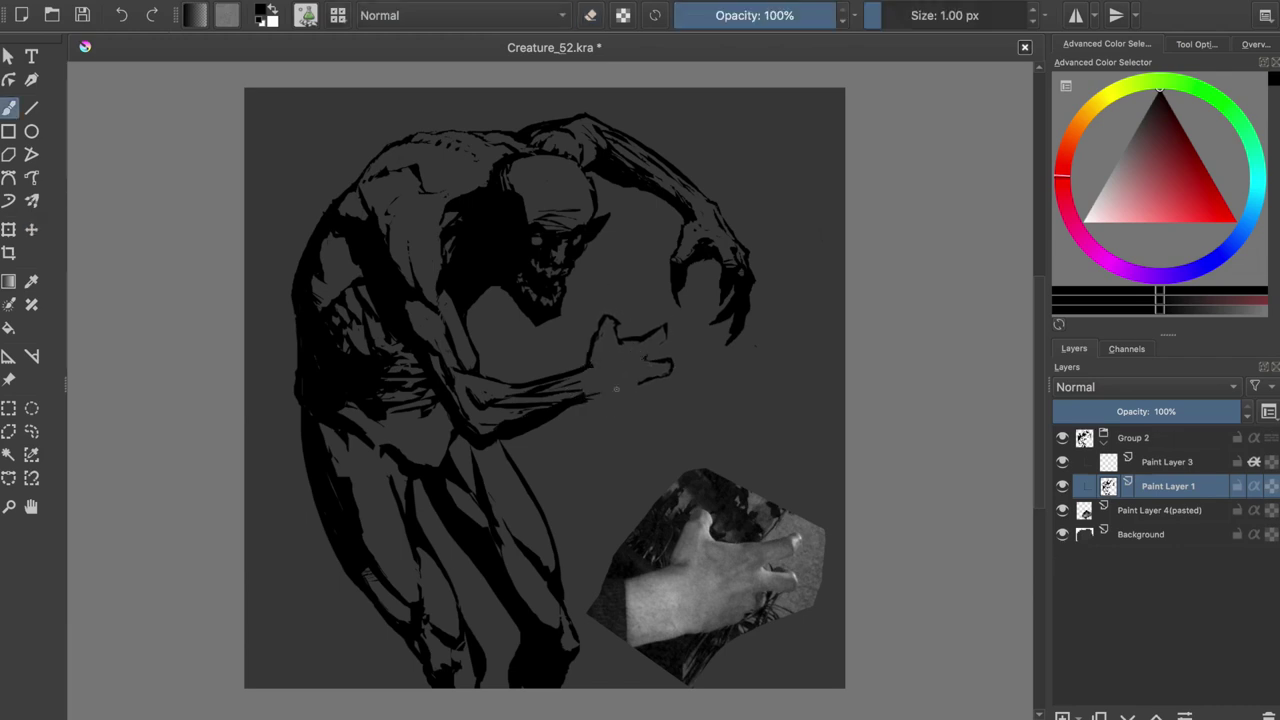
drag(662, 326, 636, 382)
drag(668, 334, 655, 340)
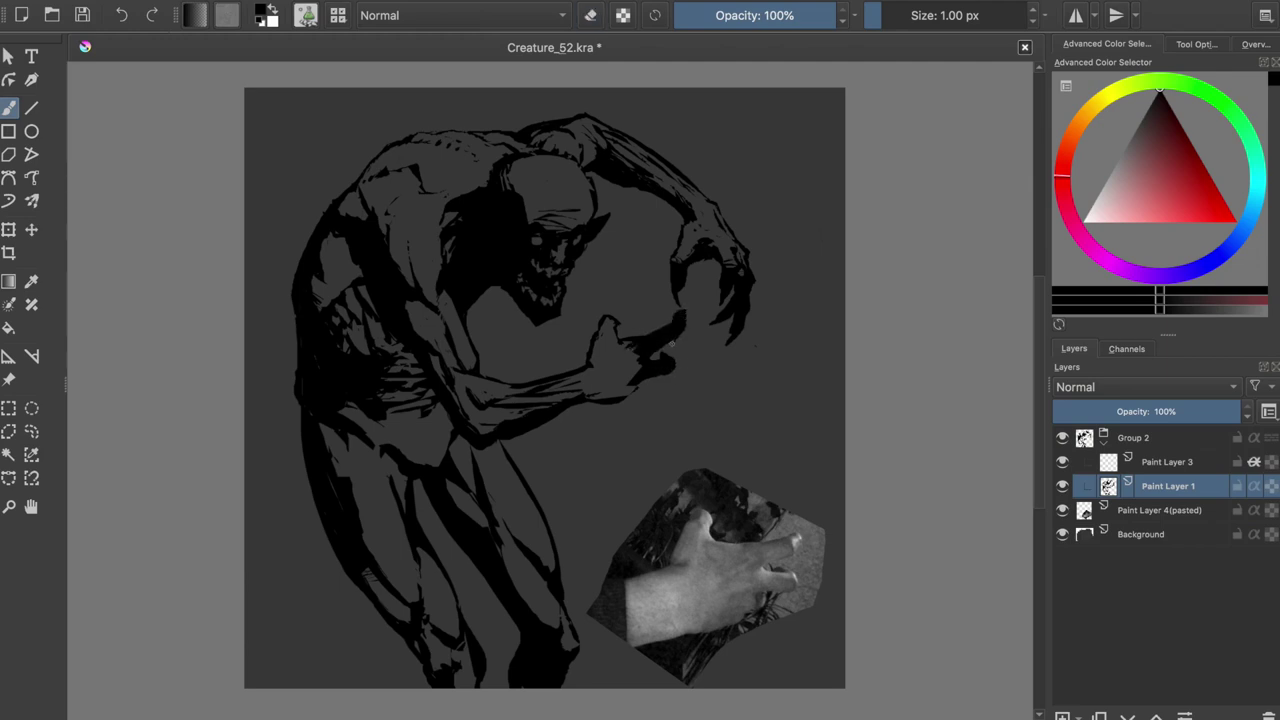
key(e)
drag(666, 356, 640, 368)
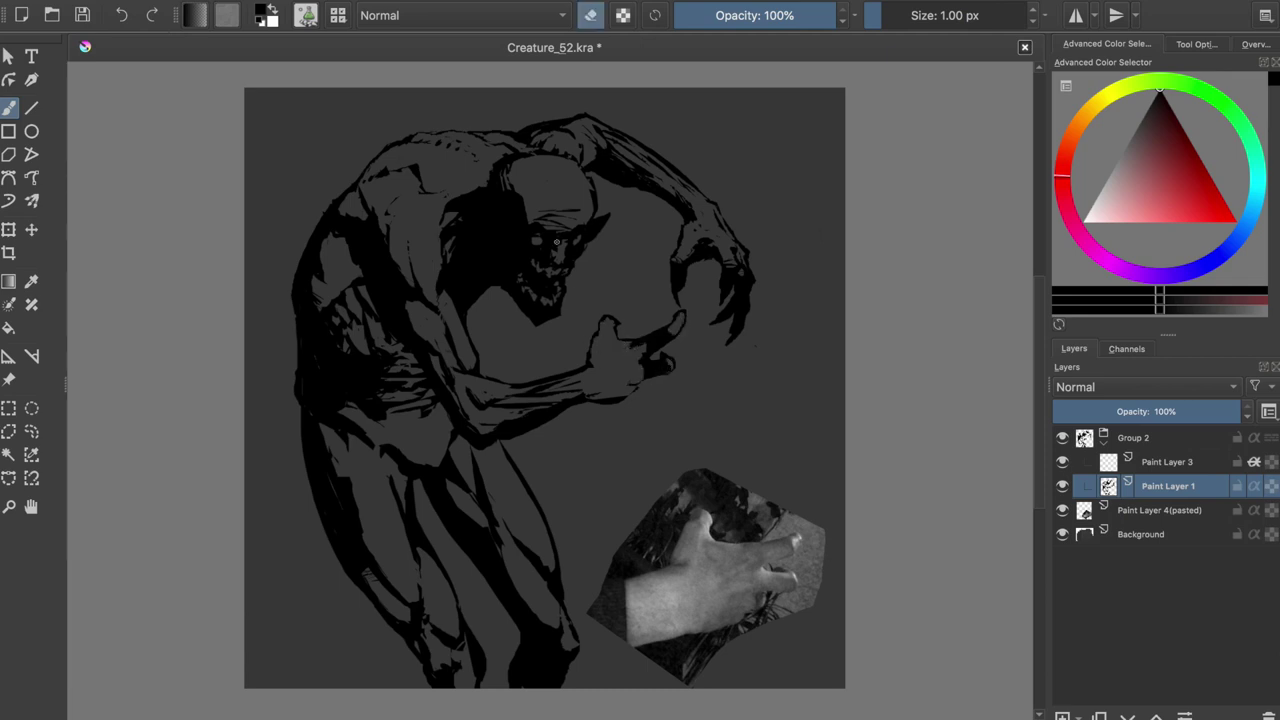
mouse_move(676, 316)
mouse_down()
mouse_move(700, 337)
mouse_move(674, 341)
mouse_up()
- Add a thumb stroke and redraw the thumb tip outline, checking in mirrored view, and save
key(e)
key(e)
key(e)
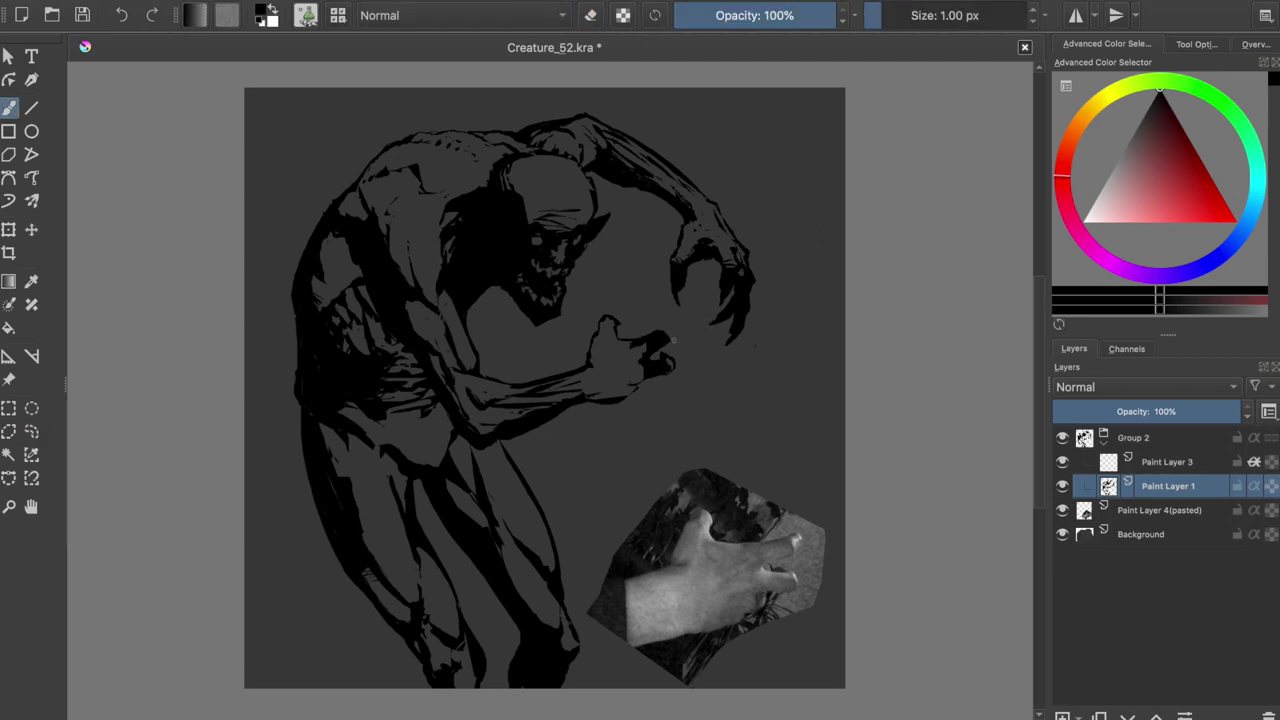
key(e)
key(e)
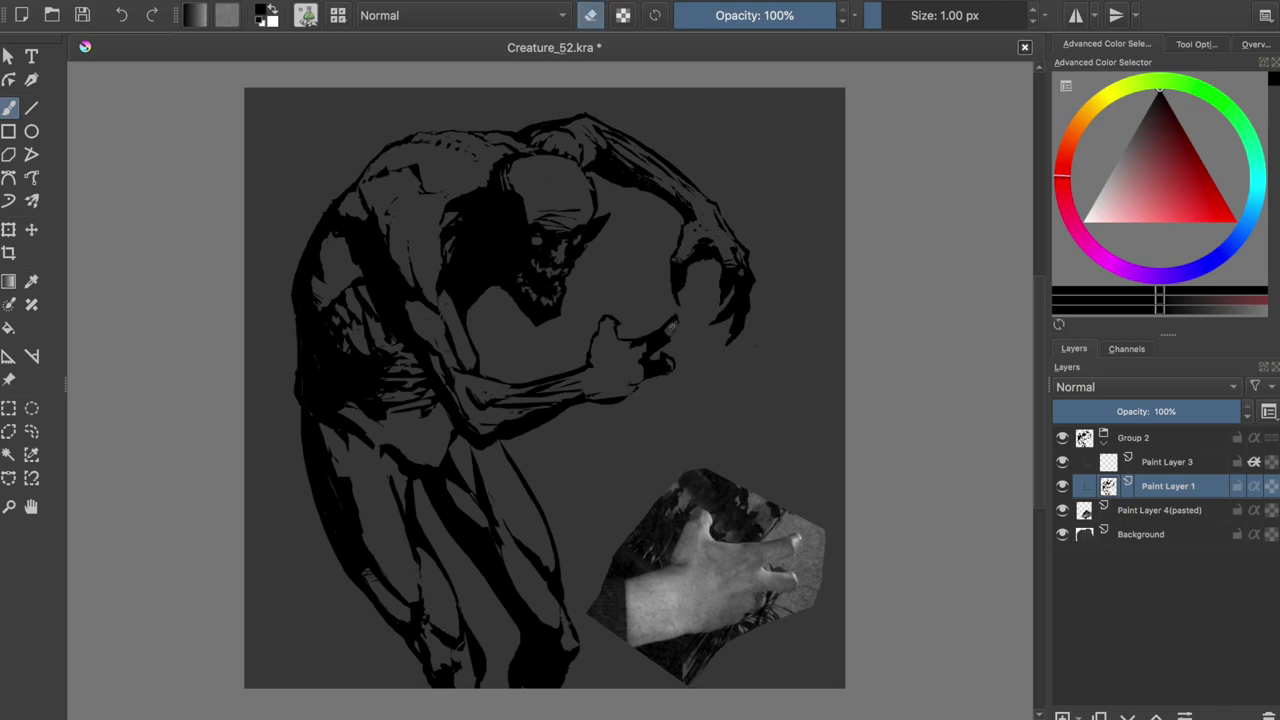
key(e)
key(m)
key(ctrl+s)
drag(482, 318, 490, 326)
key(e)
key(e)
key(e)
key(e)
key(e)
mouse_move(490, 322)
mouse_down()
mouse_move(504, 360)
mouse_move(496, 340)
mouse_up()
key(e)
key(e)
key(e)
key(e)
key(e)
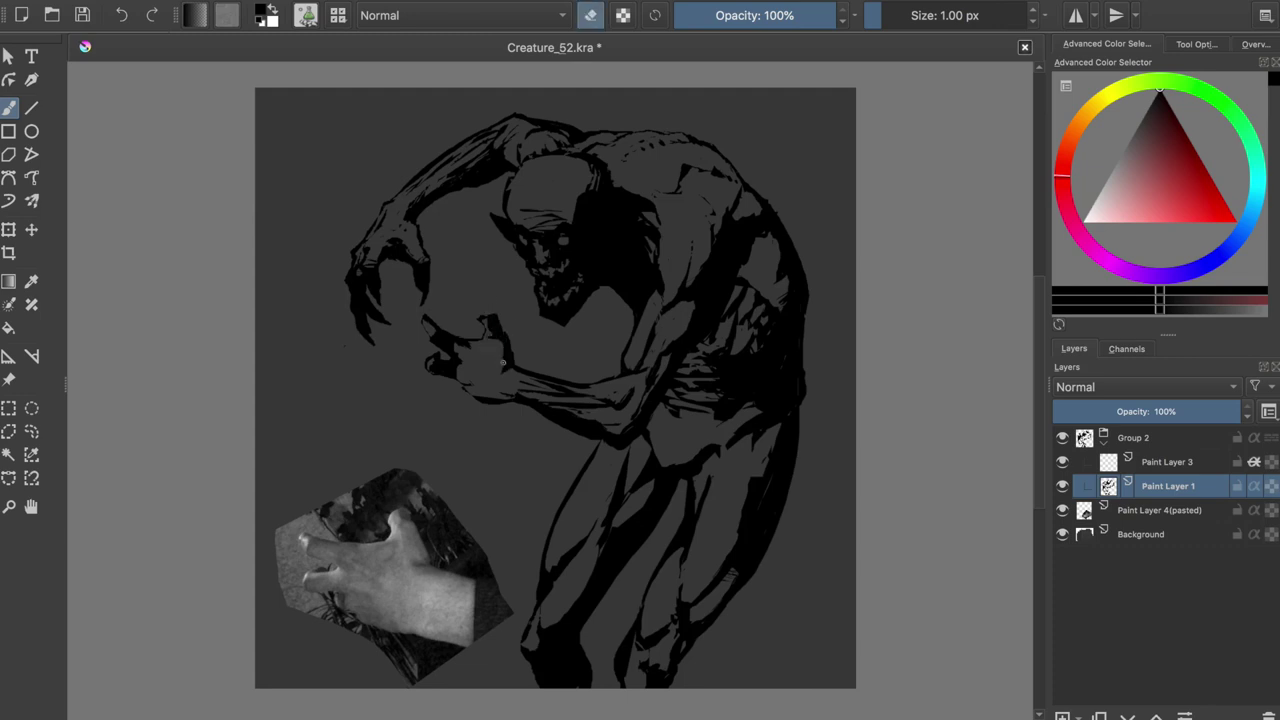
key(e)
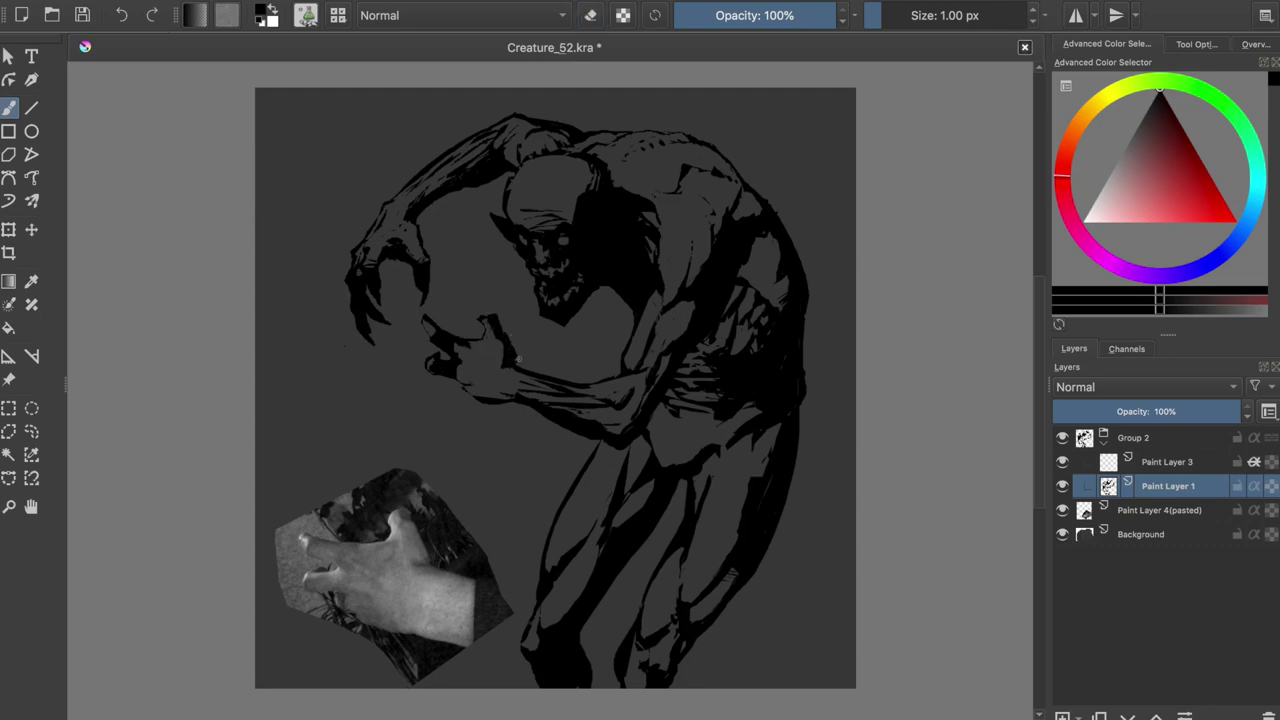
key(ctrl+s)
key(m)
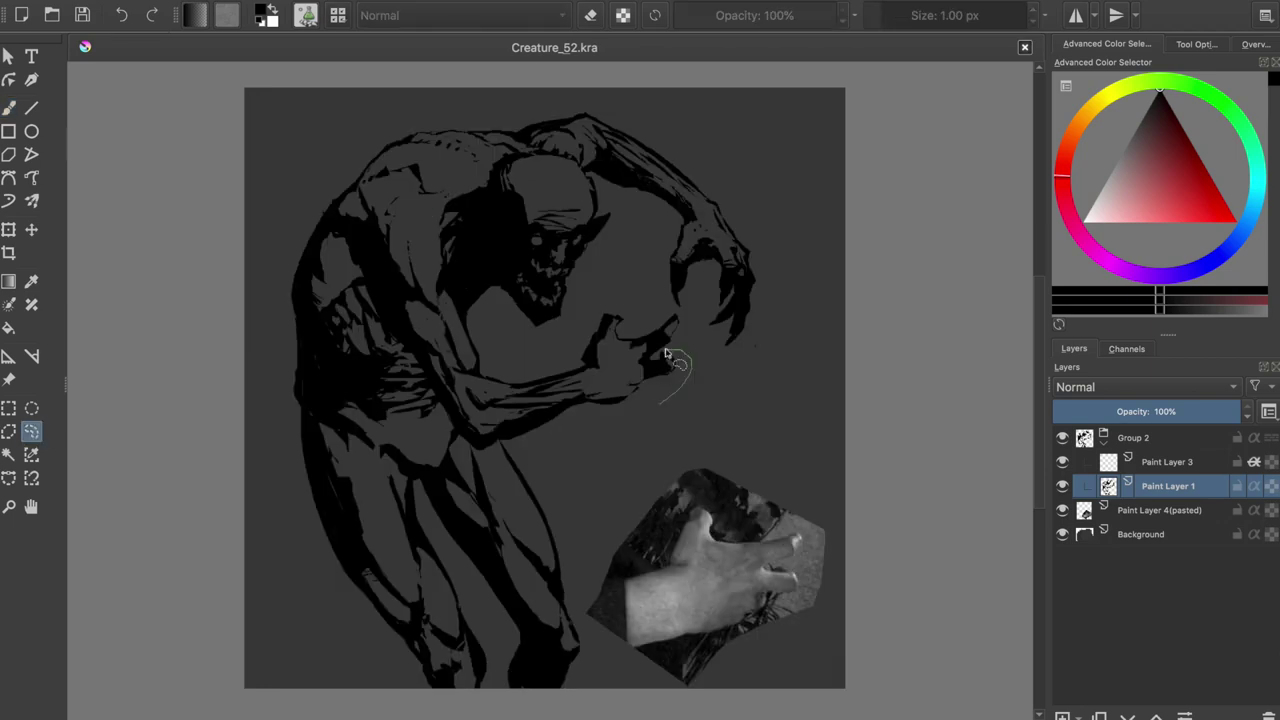
- Cancel a fingertip transform and erase part of the black fingertip
drag(662, 350, 640, 402)
key(ctrl+t)
key(ctrl+shift+a)
key(b)
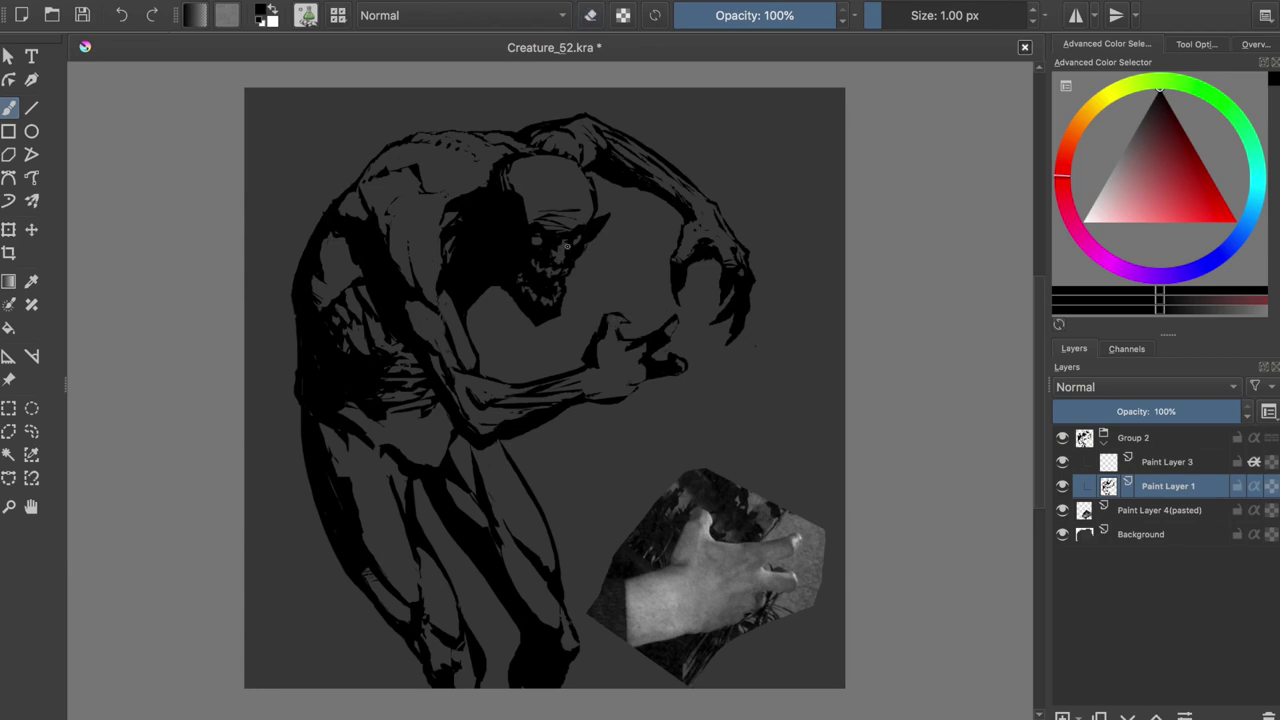
key(e)
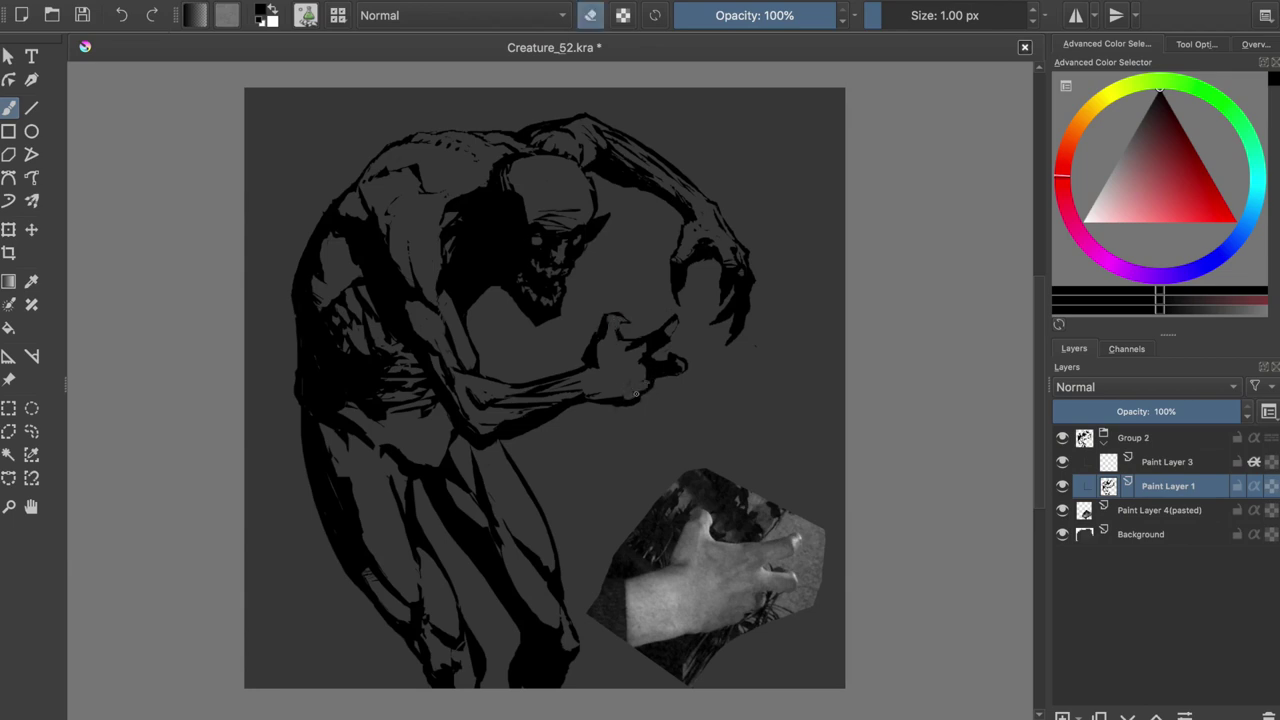
drag(665, 378, 684, 362)
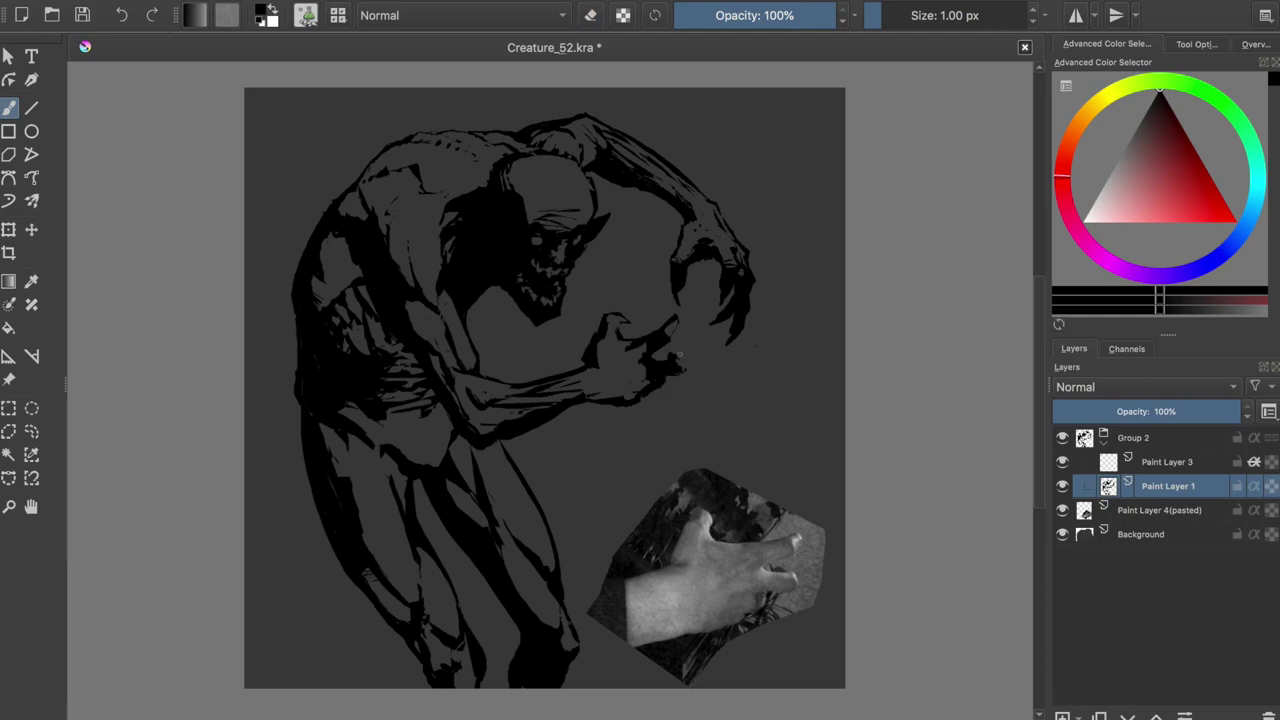
key(e)
key(e)
key(e)
key(e)
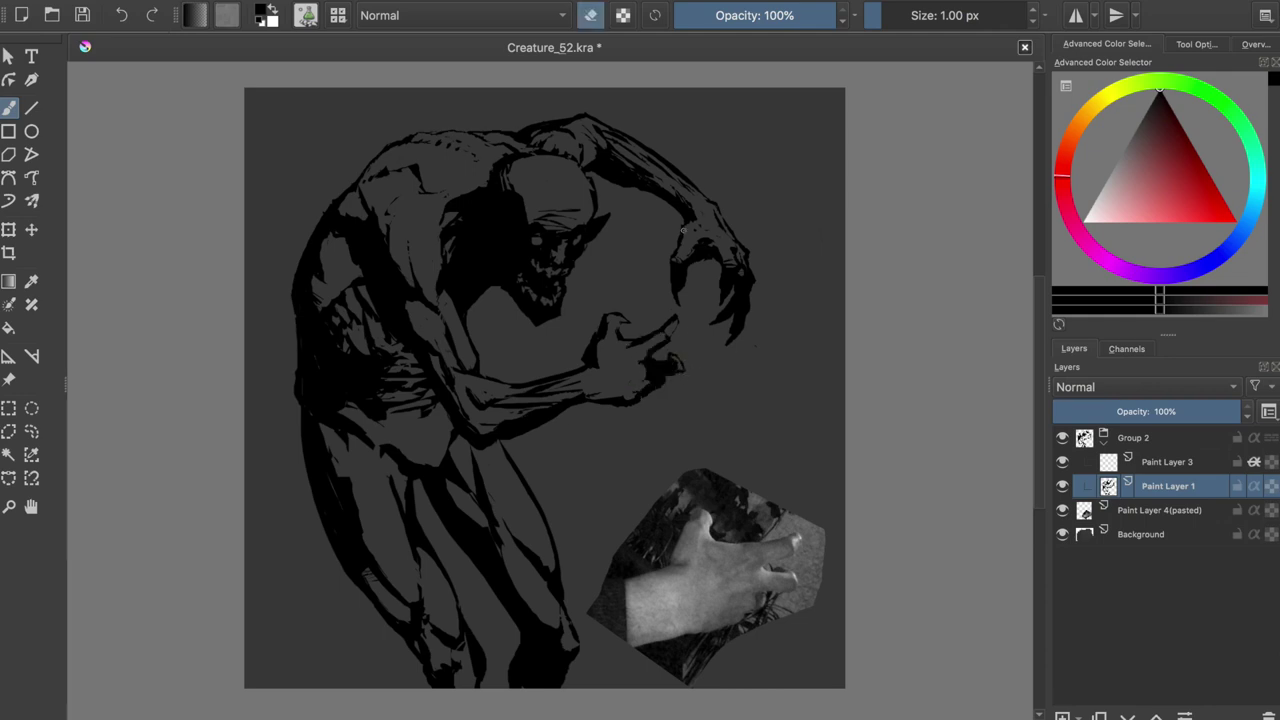
key(e)
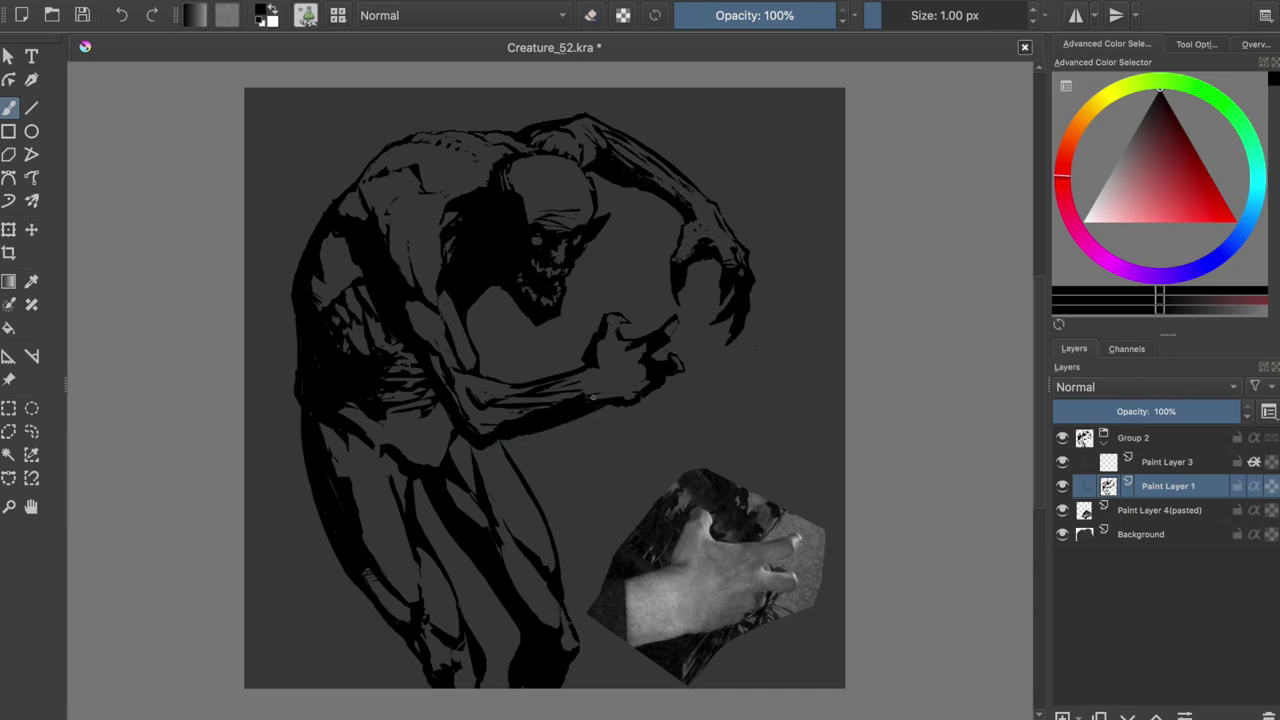
key(e)
key(e)
key(e)
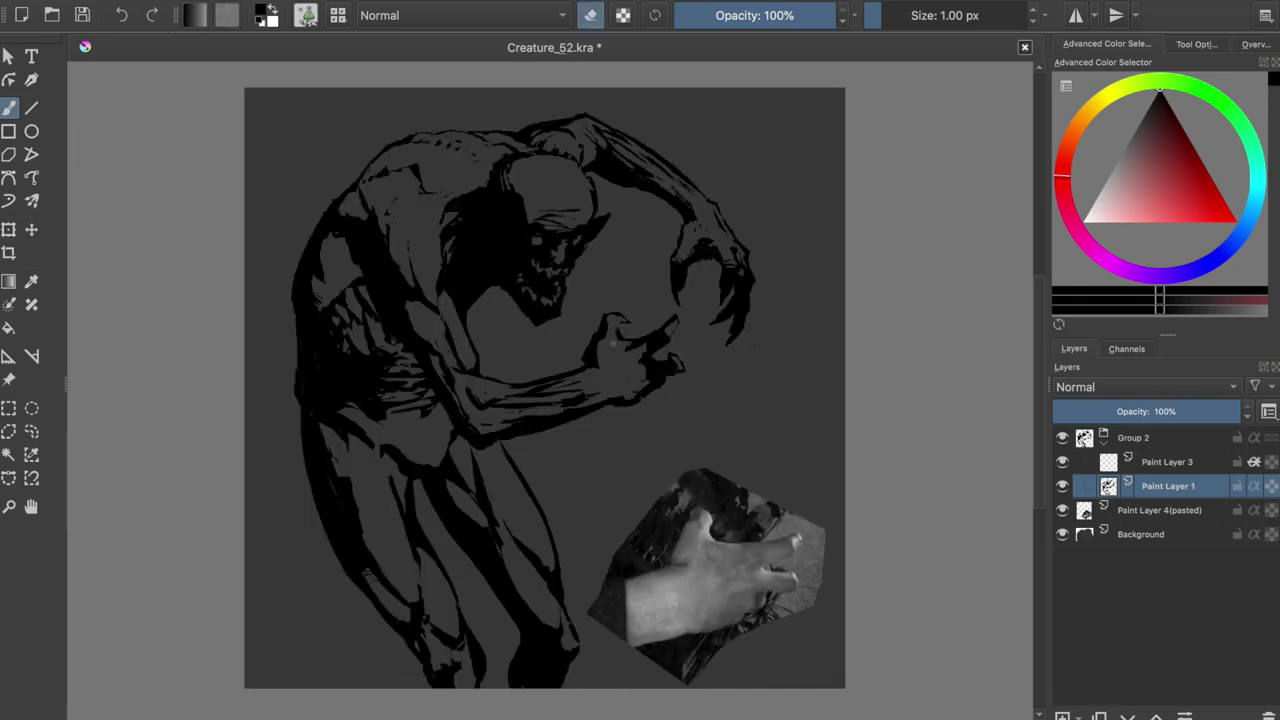
key(e)
key(e)
key(e)
key(e)
key(e)
- Erase stray marks beside the hand in mirrored view and save
key(e)
key(m)
key(ctrl+s)
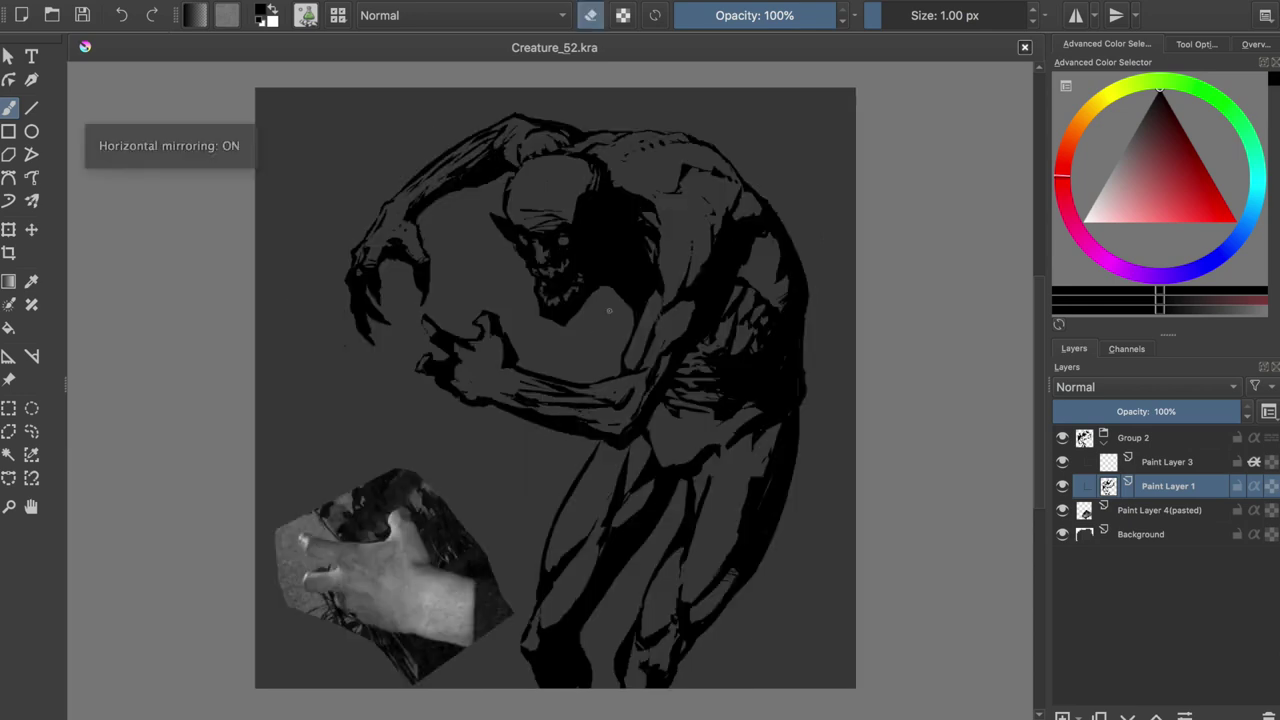
drag(432, 340, 452, 340)
key(e)
key(e)
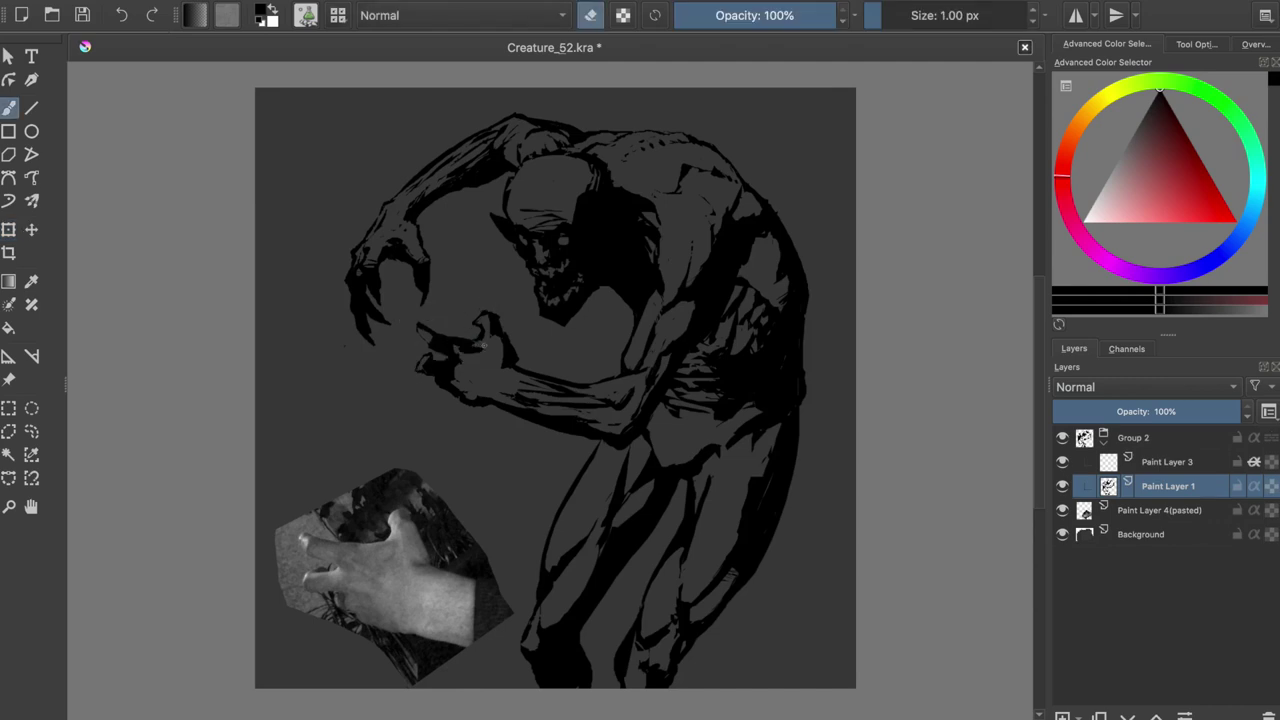
key(ctrl+s)
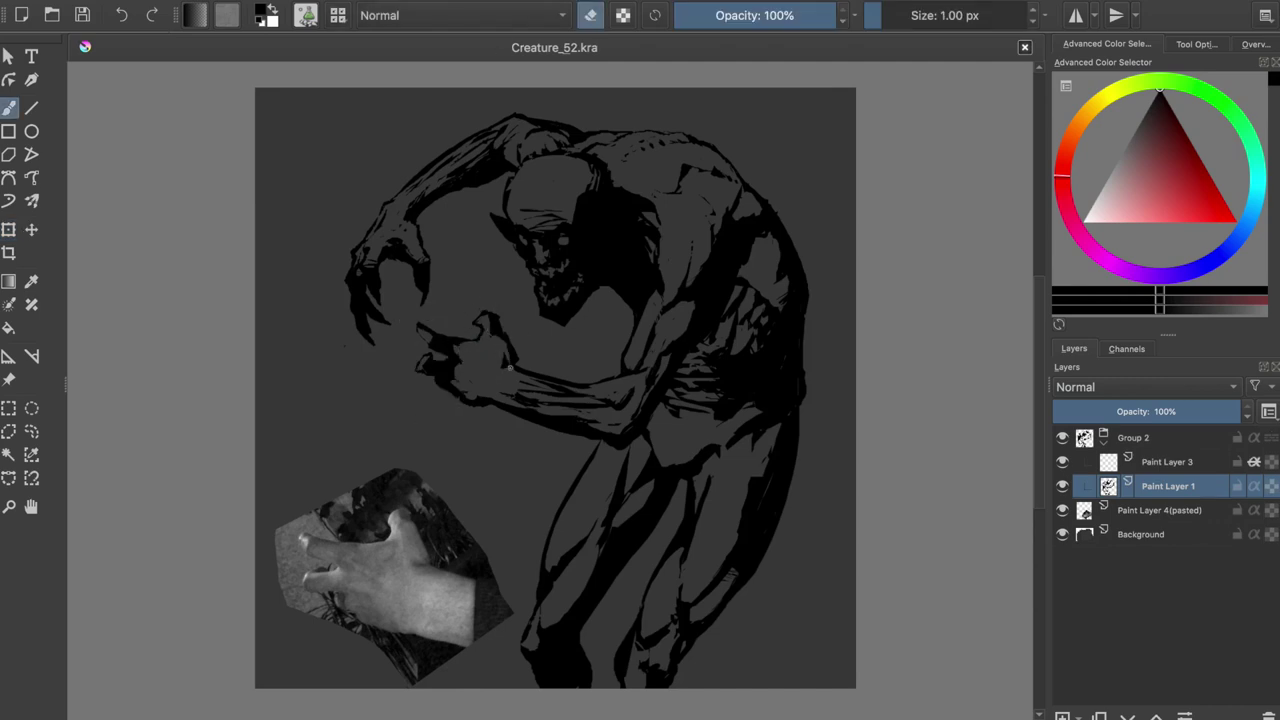
key(m)
drag(676, 362, 630, 404)
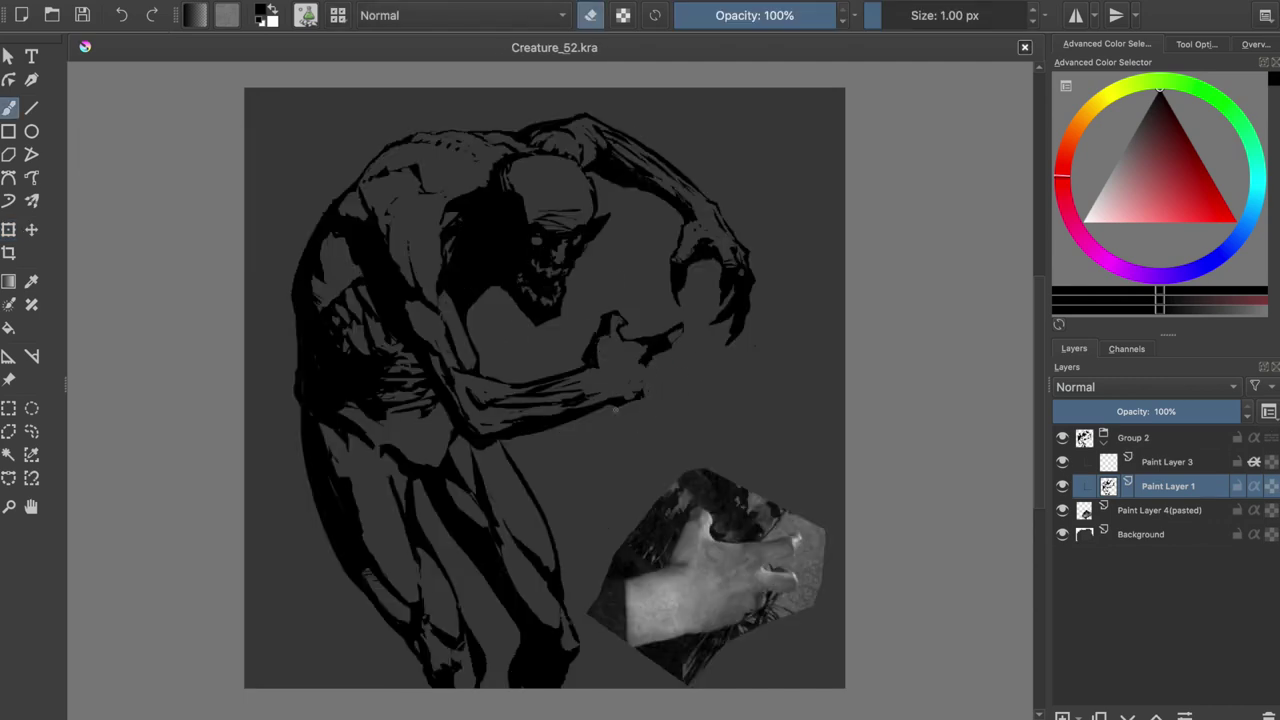
- Ink a dark stroke at the fingers, save, and erase part of the nearby dark marks
key(e)
mouse_move(636, 372)
mouse_down()
mouse_move(681, 360)
mouse_move(630, 402)
mouse_up()
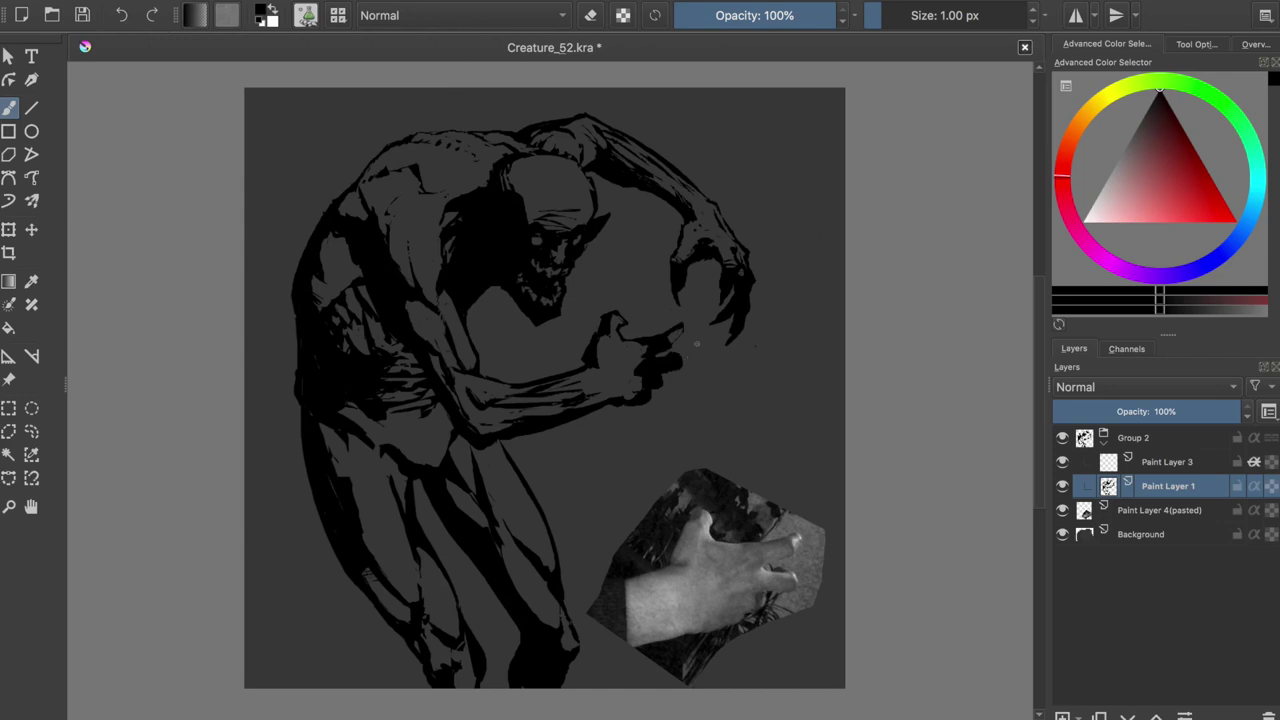
key(m)
key(ctrl+s)
key(e)
drag(445, 340, 436, 357)
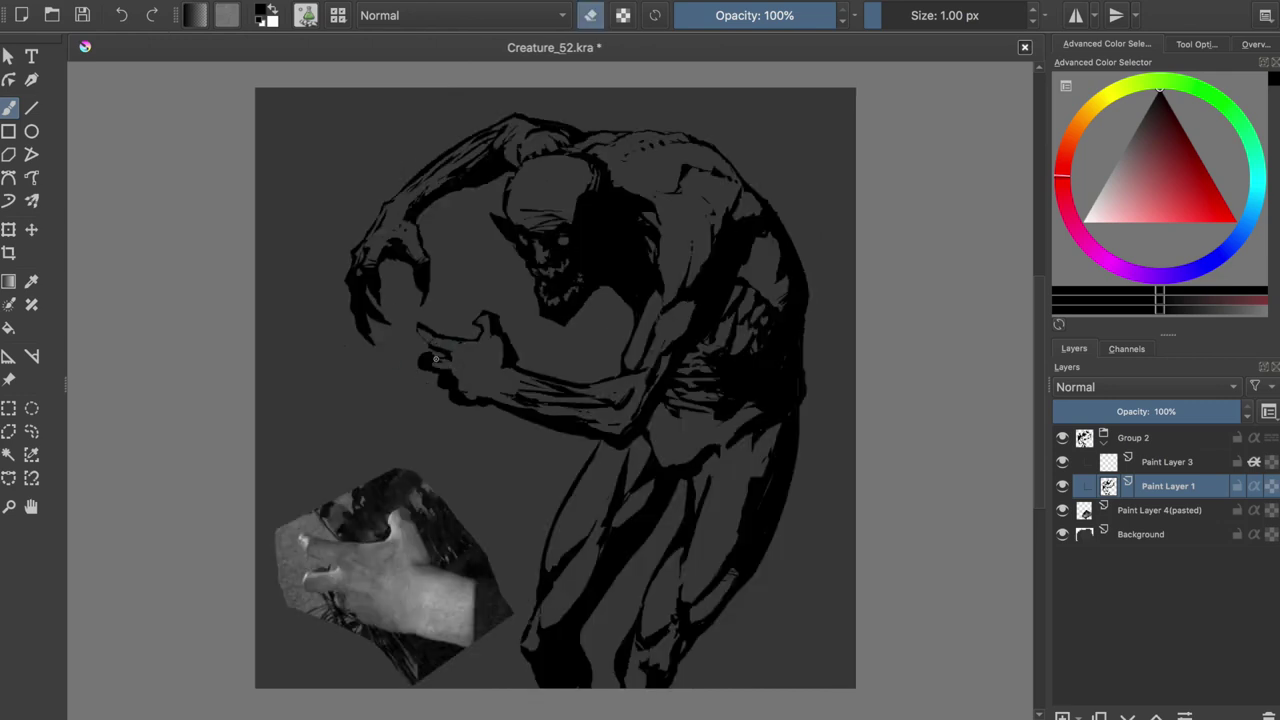
key(e)
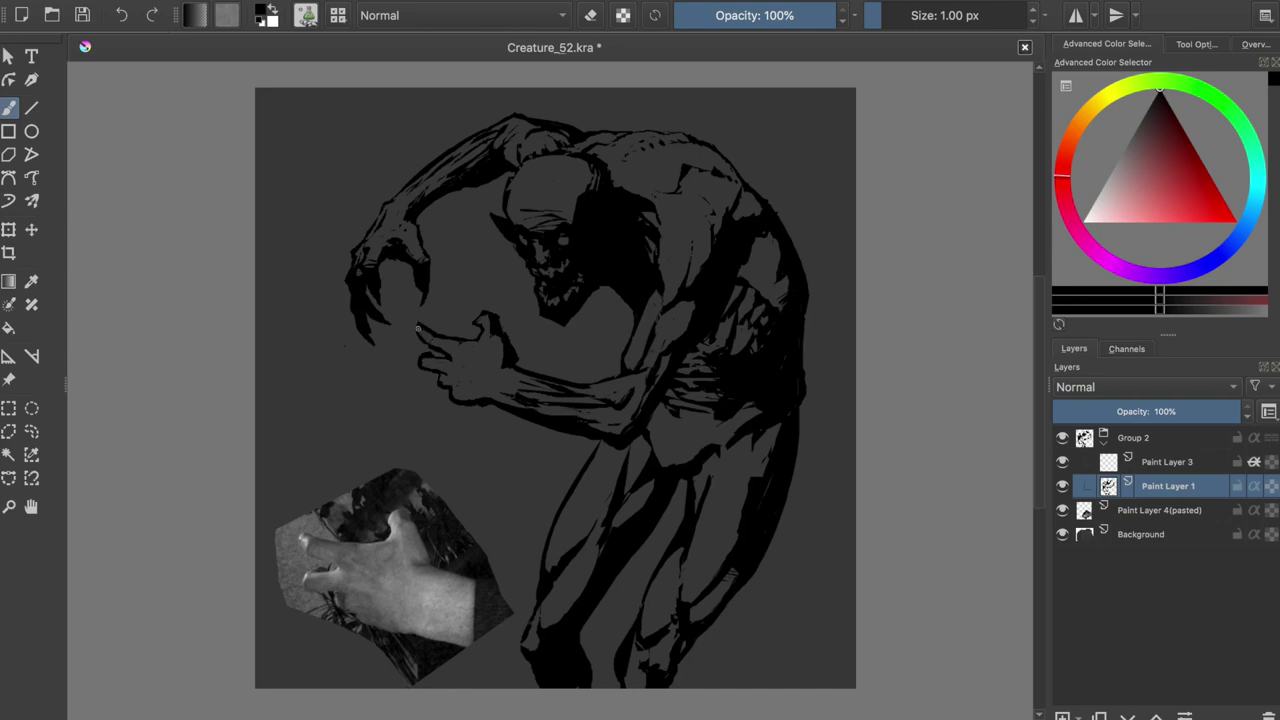
- Add a small ink stroke at the fingertip and erase a tiny spot near the hand
key(e)
key(e)
key(e)
key(e)
key(e)
key(m)
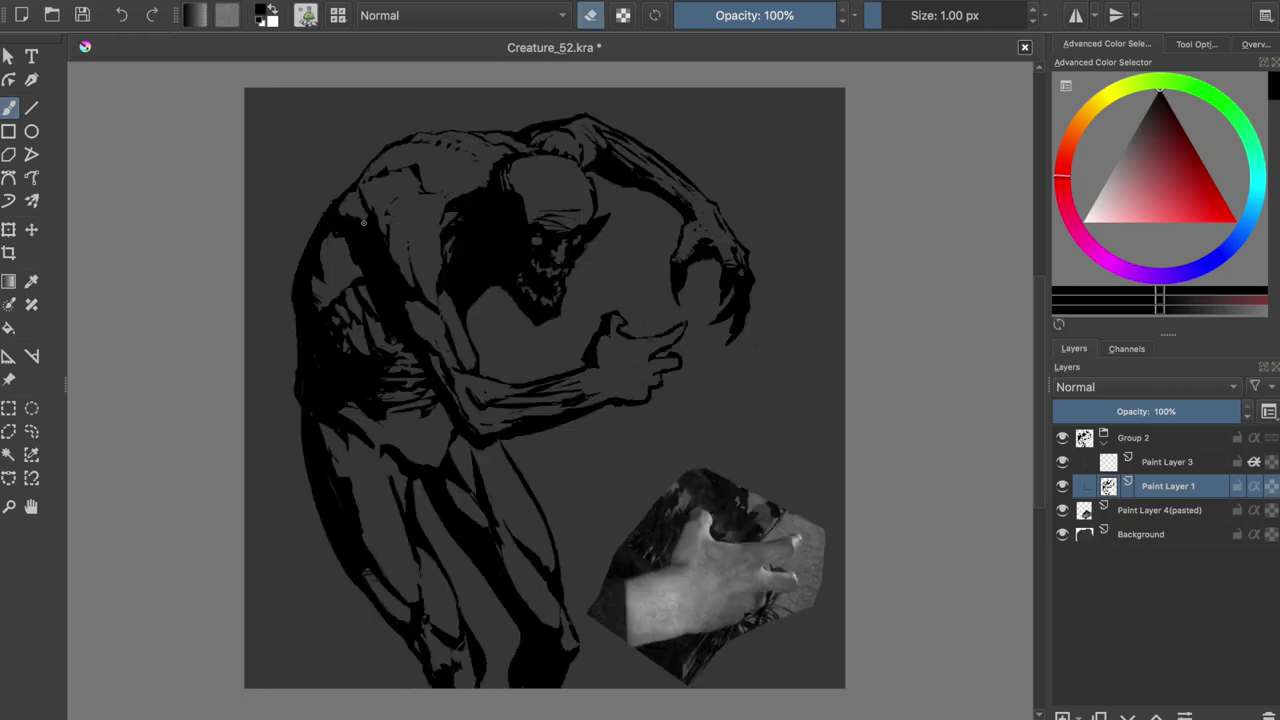
key(e)
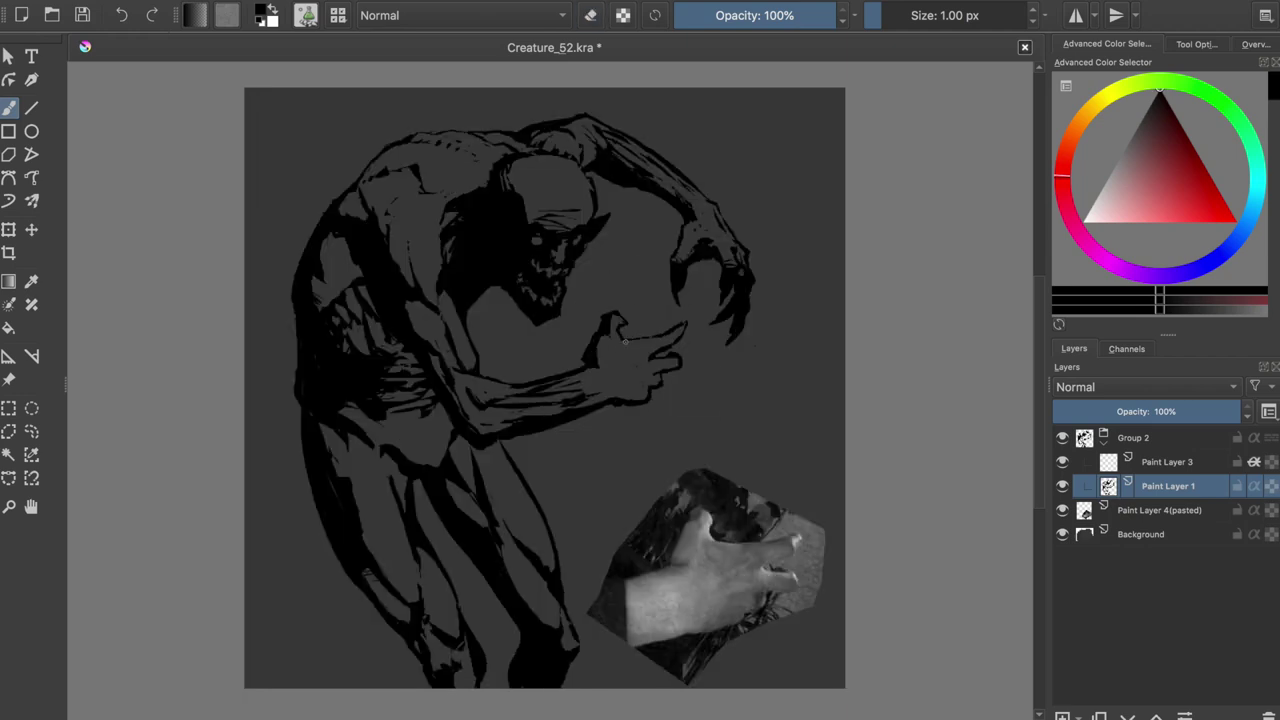
key(e)
key(e)
drag(666, 342, 684, 332)
key(e)
key(m)
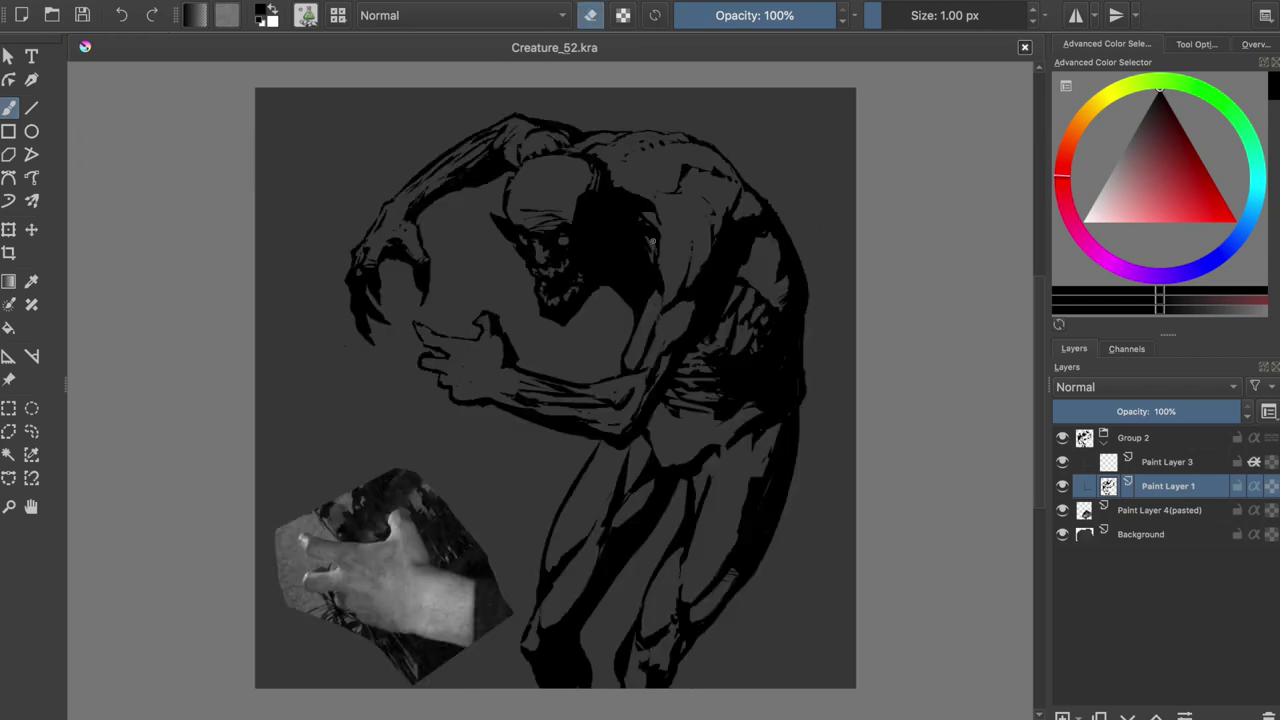
click(497, 324)
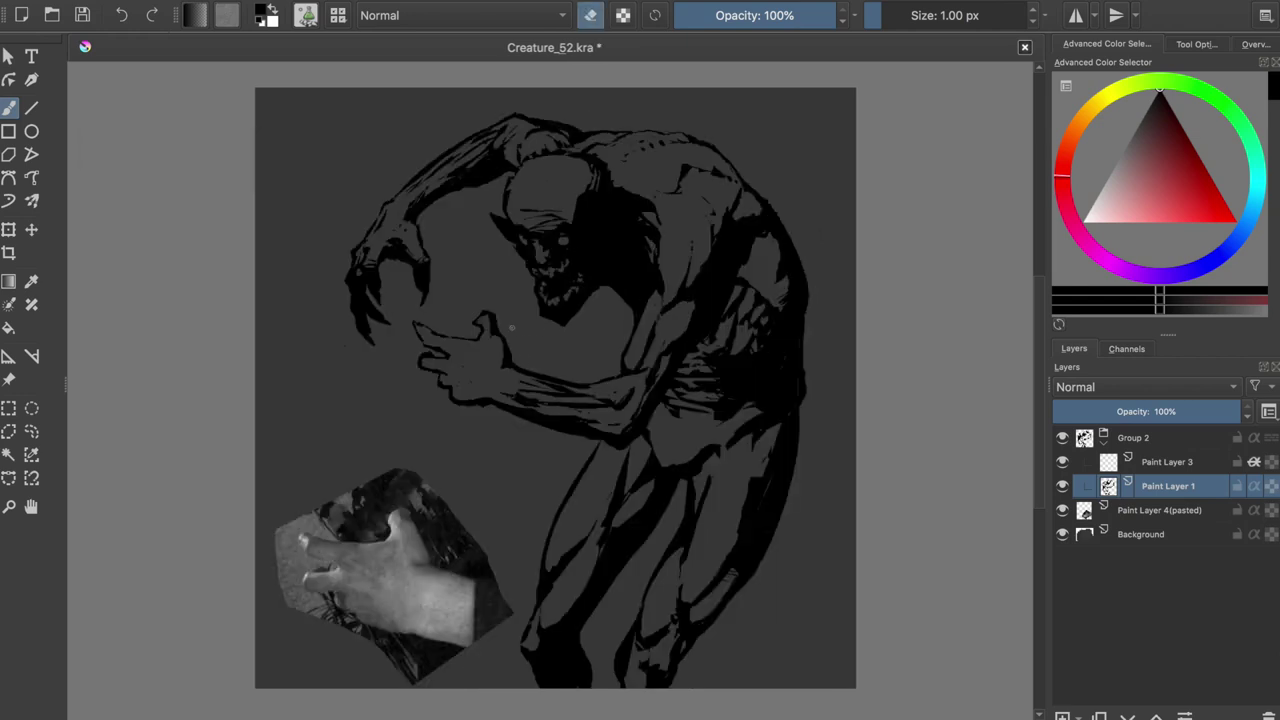
- Paint a small curl of ink near the reaching hand, mirroring the view to check it
key(m)
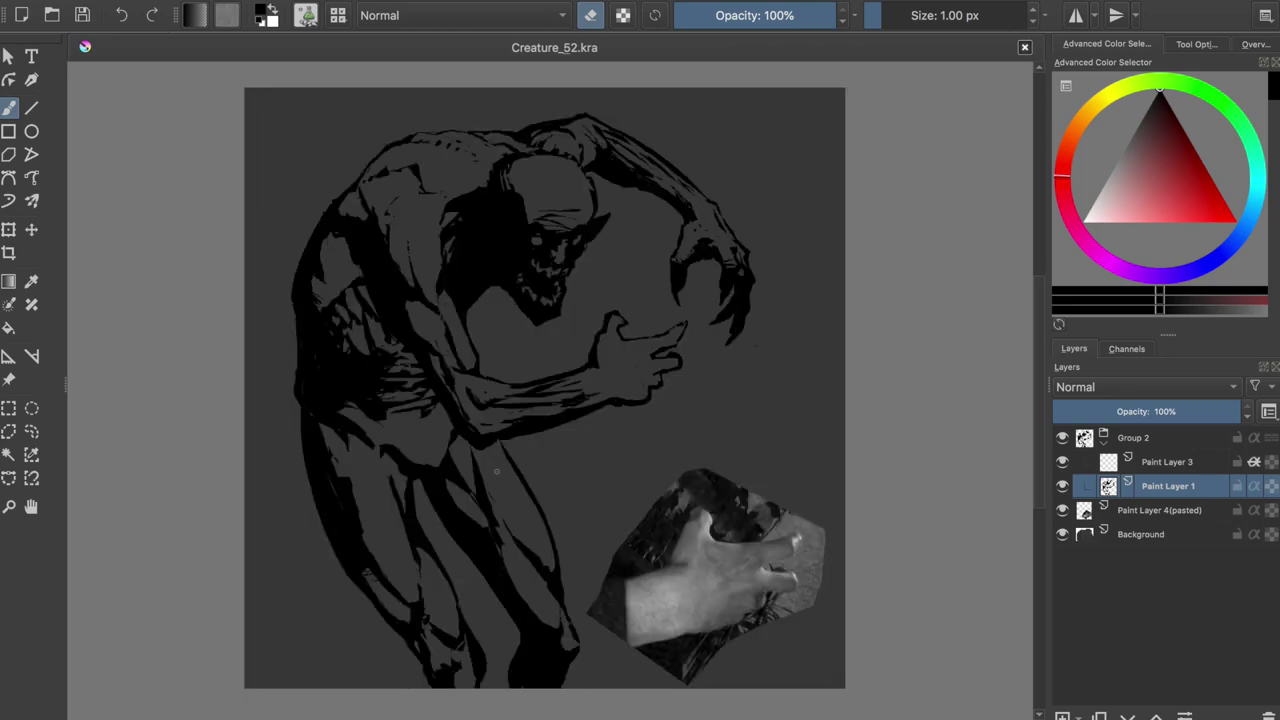
key(e)
key(e)
key(e)
drag(664, 386, 668, 372)
key(e)
key(e)
key(e)
key(e)
key(e)
key(e)
key(e)
key(e)
key(e)
key(m)
key(e)
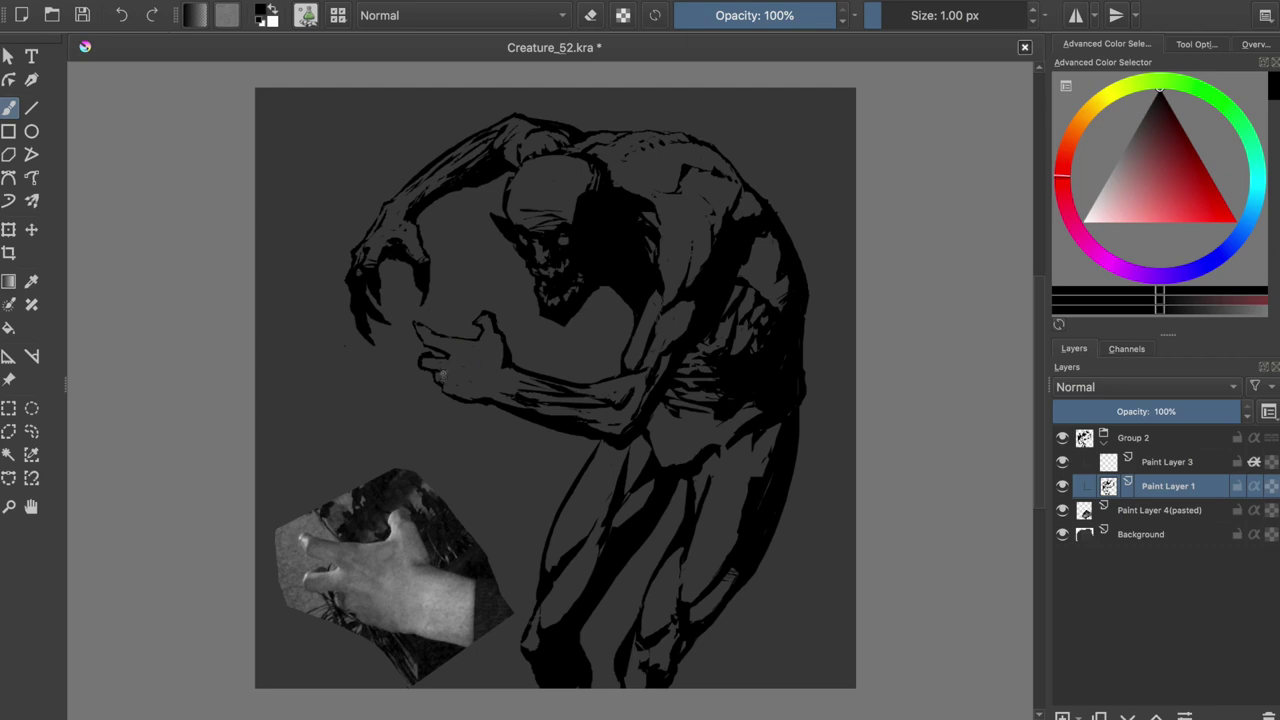
key(m)
key(e)
- Touch up a spot near the hand, then try an ink stroke along the forearm and undo it
click(607, 322)
key(m)
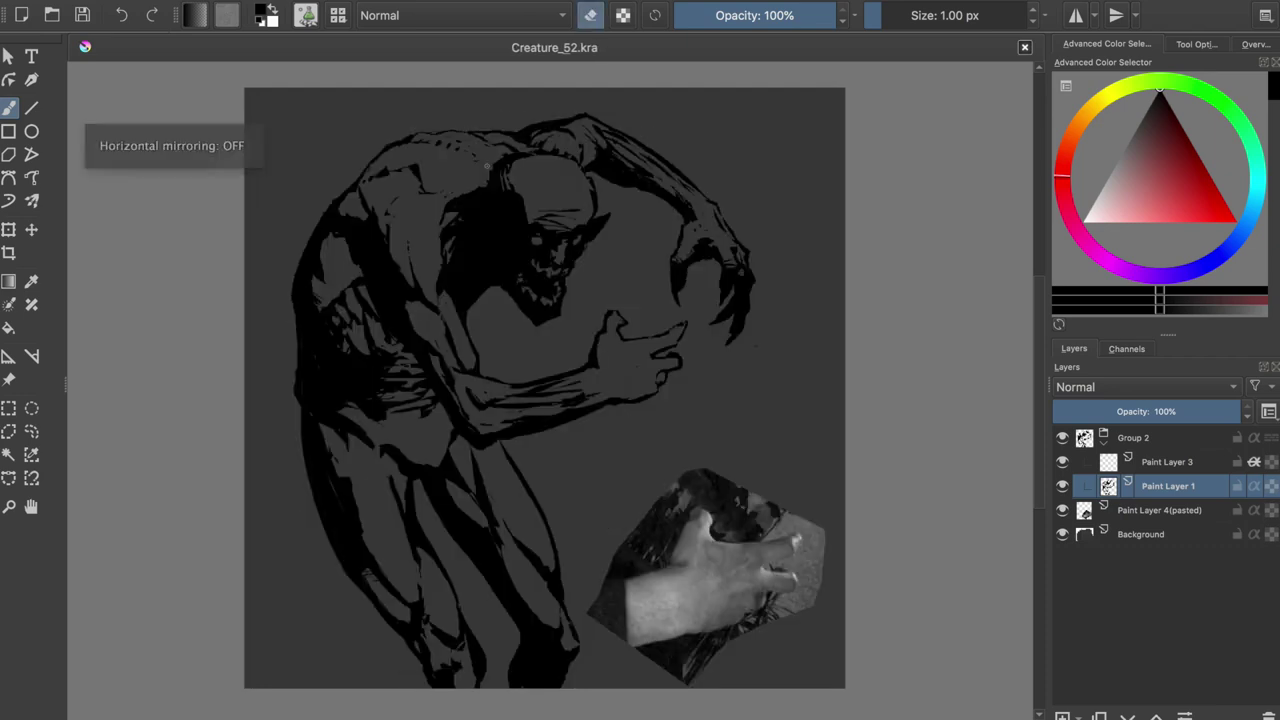
key(e)
drag(594, 368, 533, 384)
key(ctrl+z)
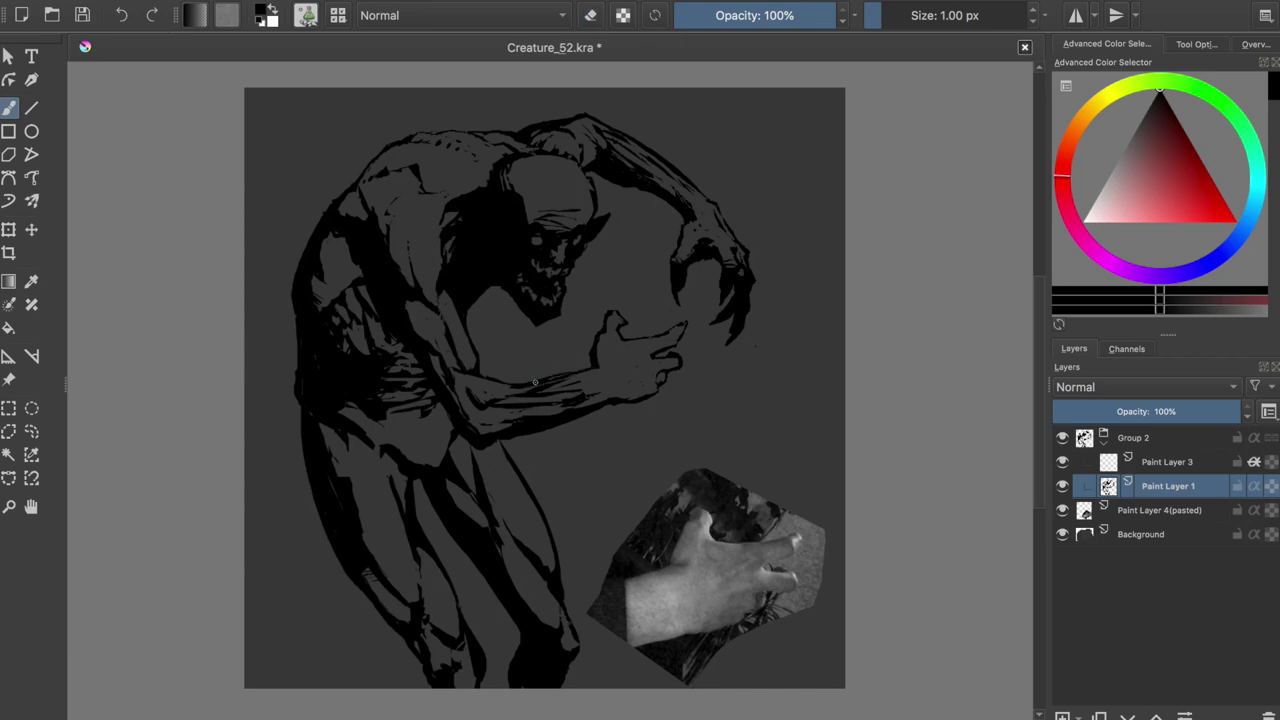
key(e)
key(ctrl+z)
key(m)
- Try two short erasures along the forearm, undo both, and flip the view back to normal
drag(521, 396, 490, 378)
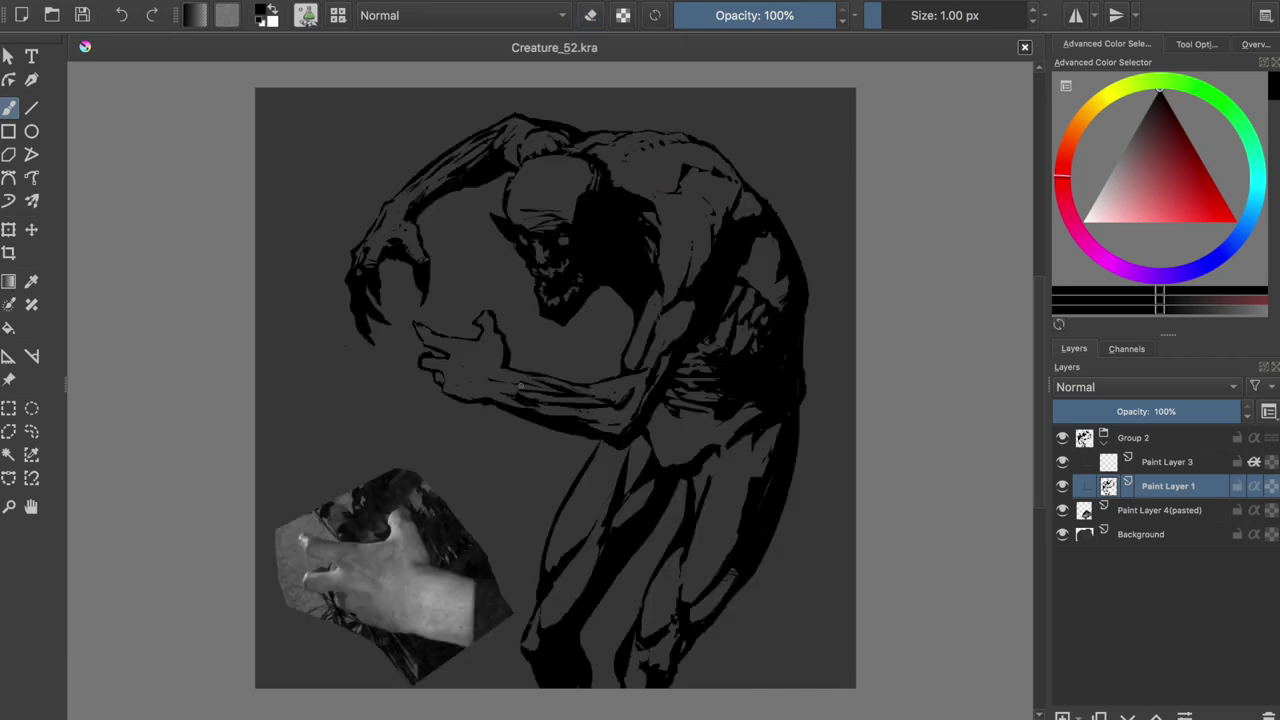
key(ctrl+z)
key(m)
drag(566, 402, 593, 396)
key(m)
key(ctrl+z)
key(m)
- Erase a small spot near the head, sample a dark grey, then reset the colour to black
drag(518, 190, 525, 198)
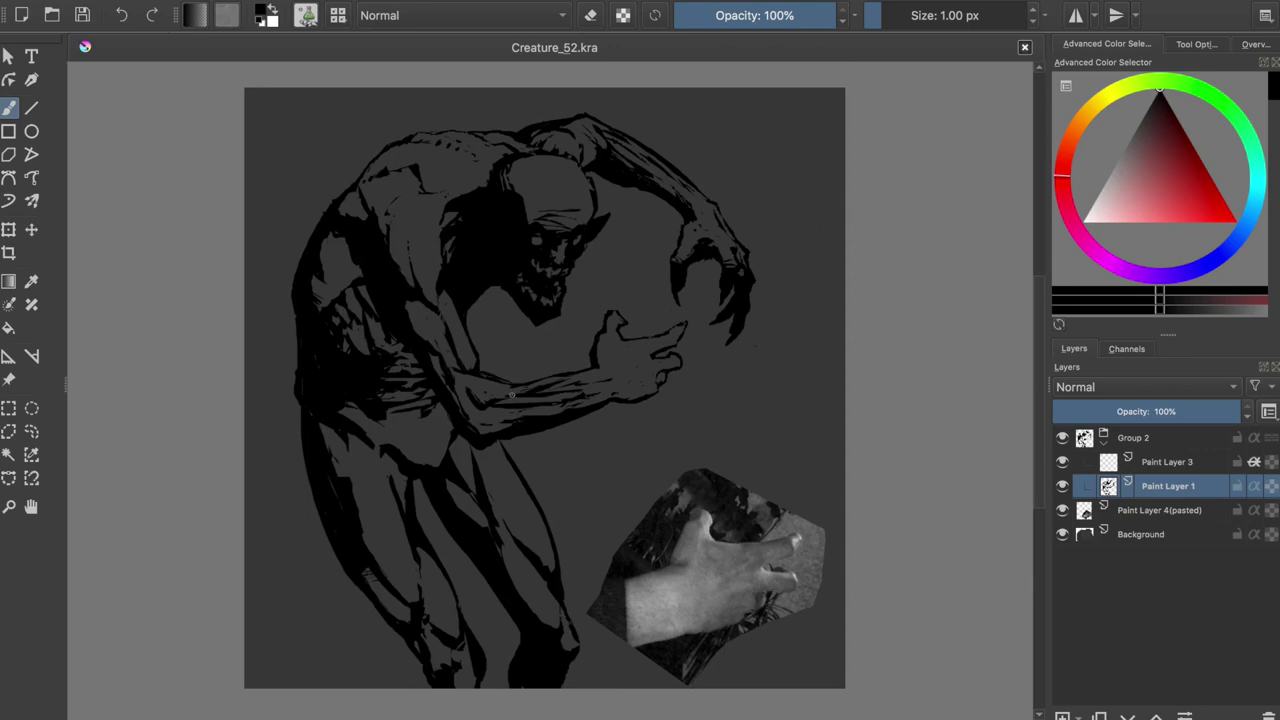
key(ctrl+z)
key(ctrl+shift+z)
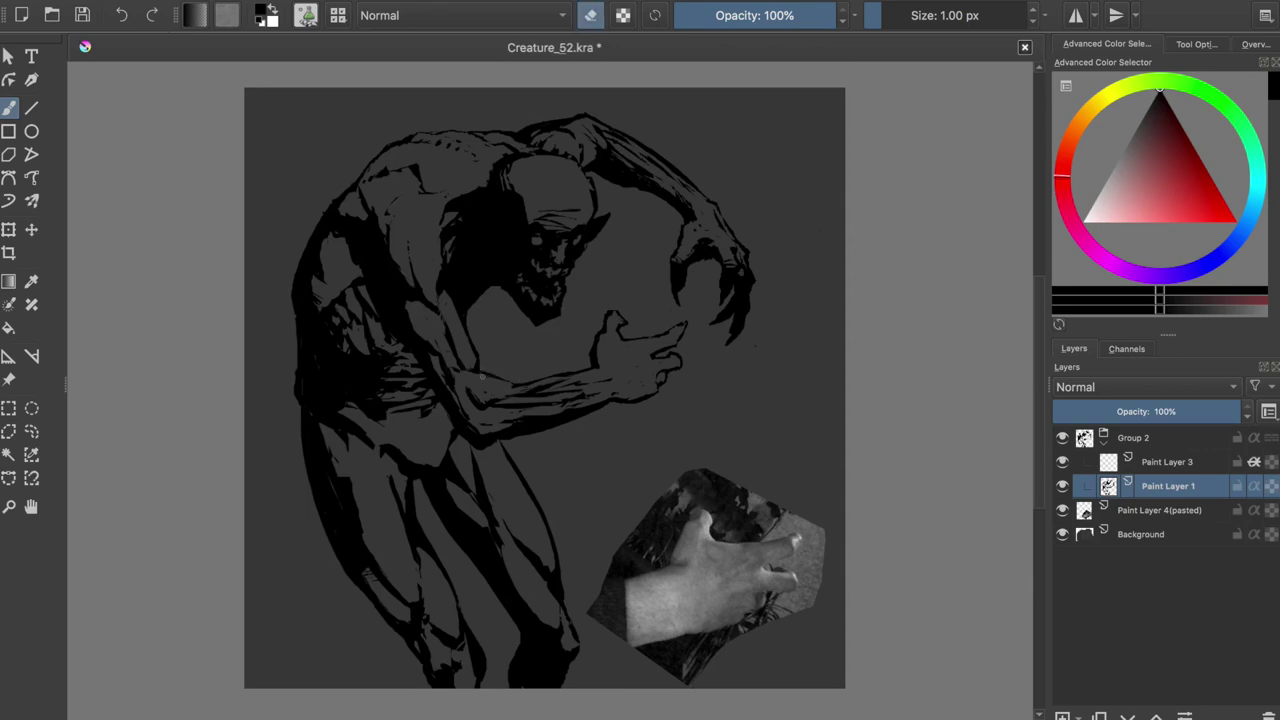
key(e)
ctrl+click(468, 372)
key(d)
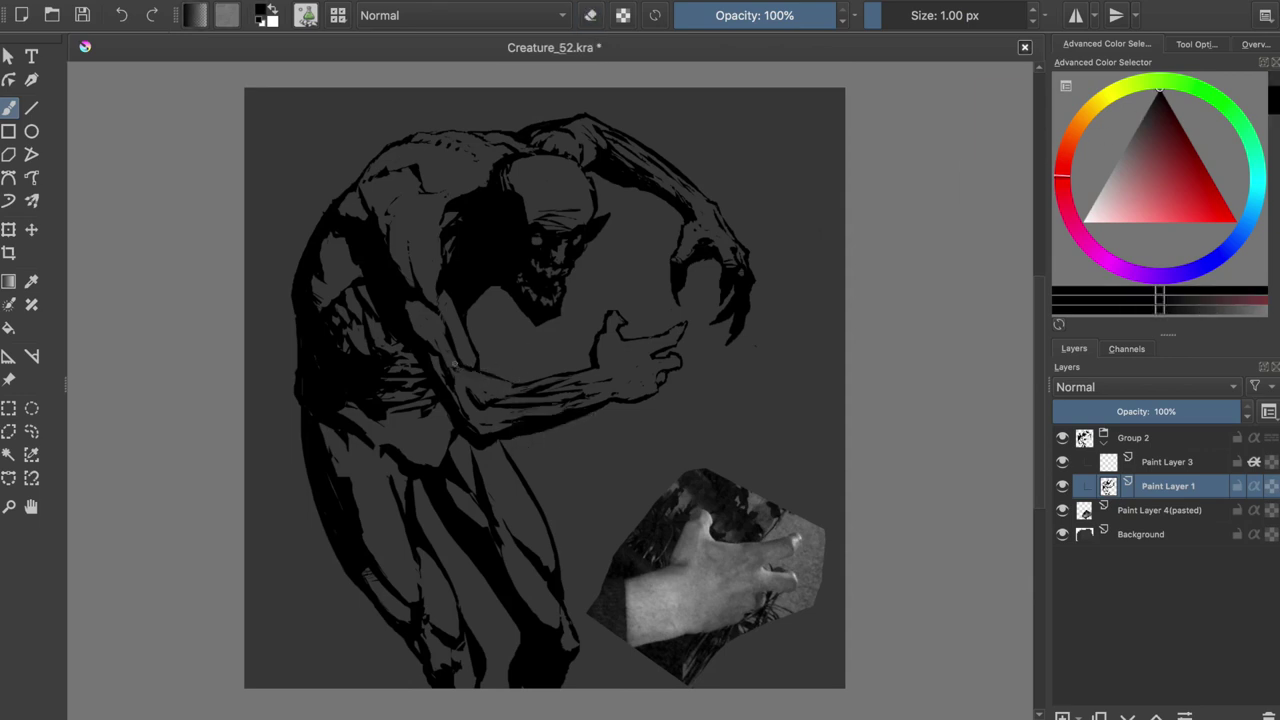
key(e)
key(ctrl+z)
key(m)
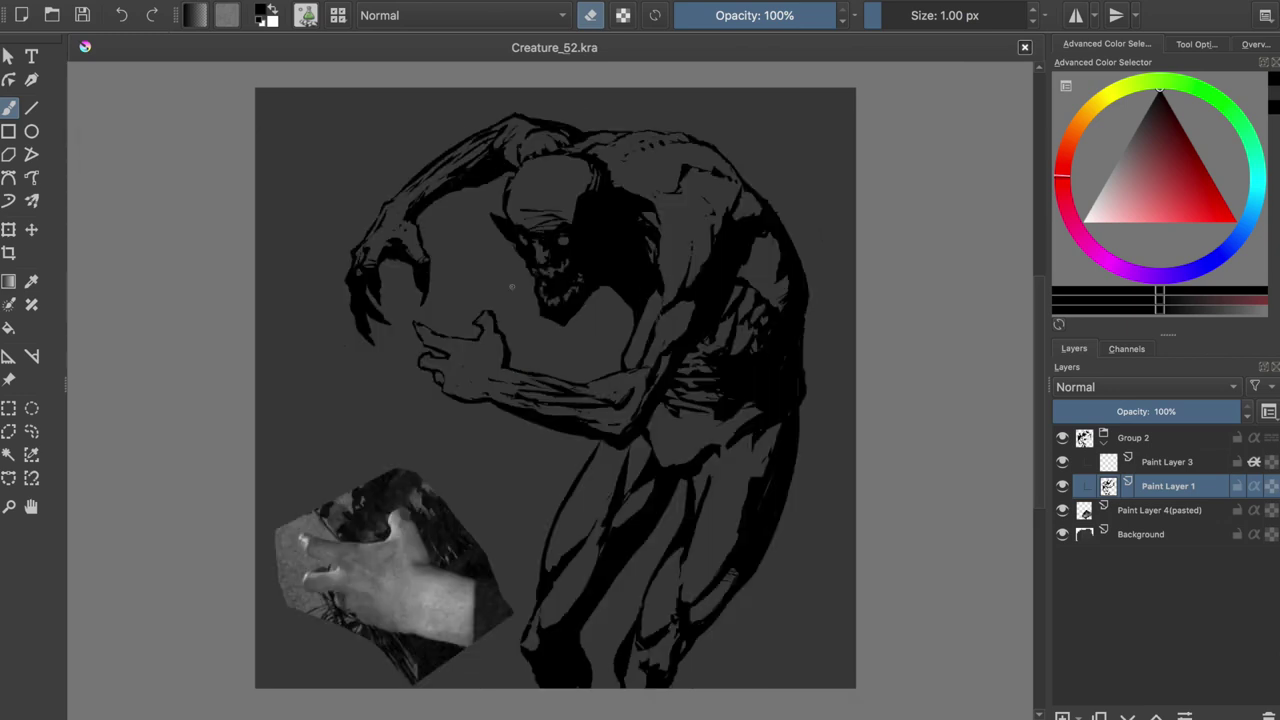
- Erase a little along the arm, then undo that stroke
drag(509, 351, 503, 364)
key(e)
key(m)
key(e)
key(e)
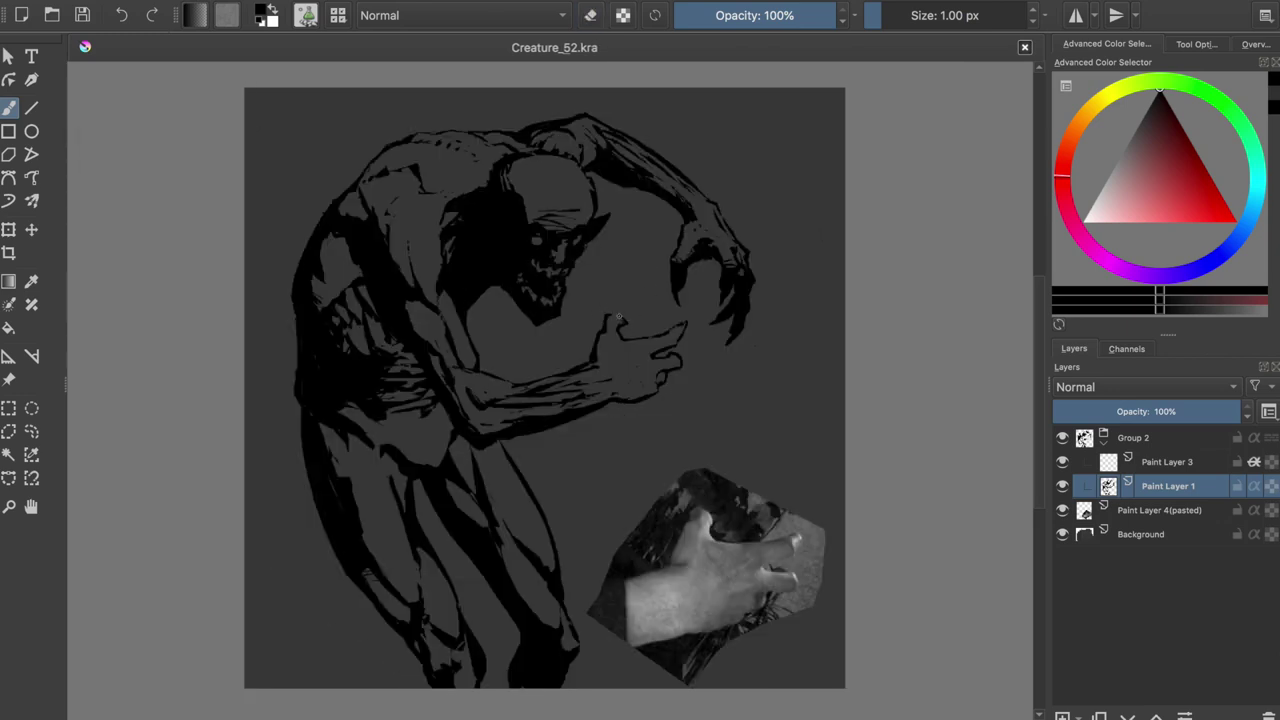
key(e)
key(m)
key(ctrl+z)
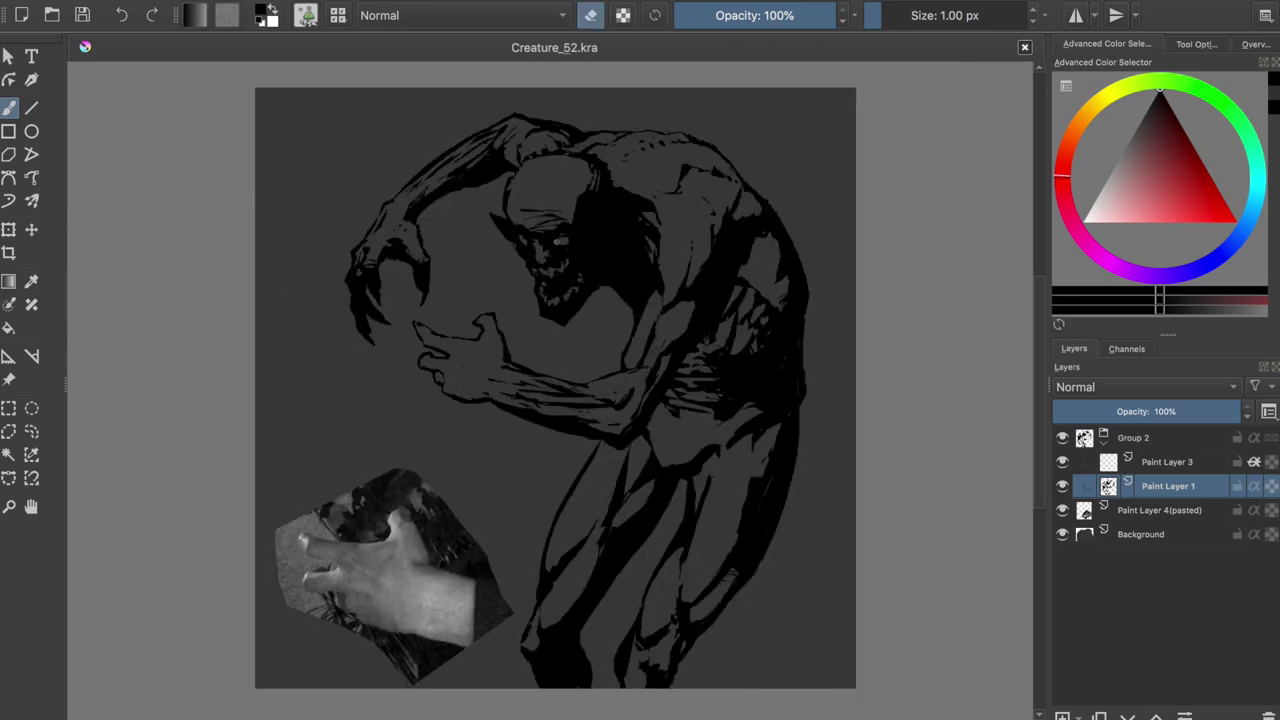
- Dab a small mark on the hand, undo it, and freehand-select part of the reaching fingers
key(e)
click(483, 343)
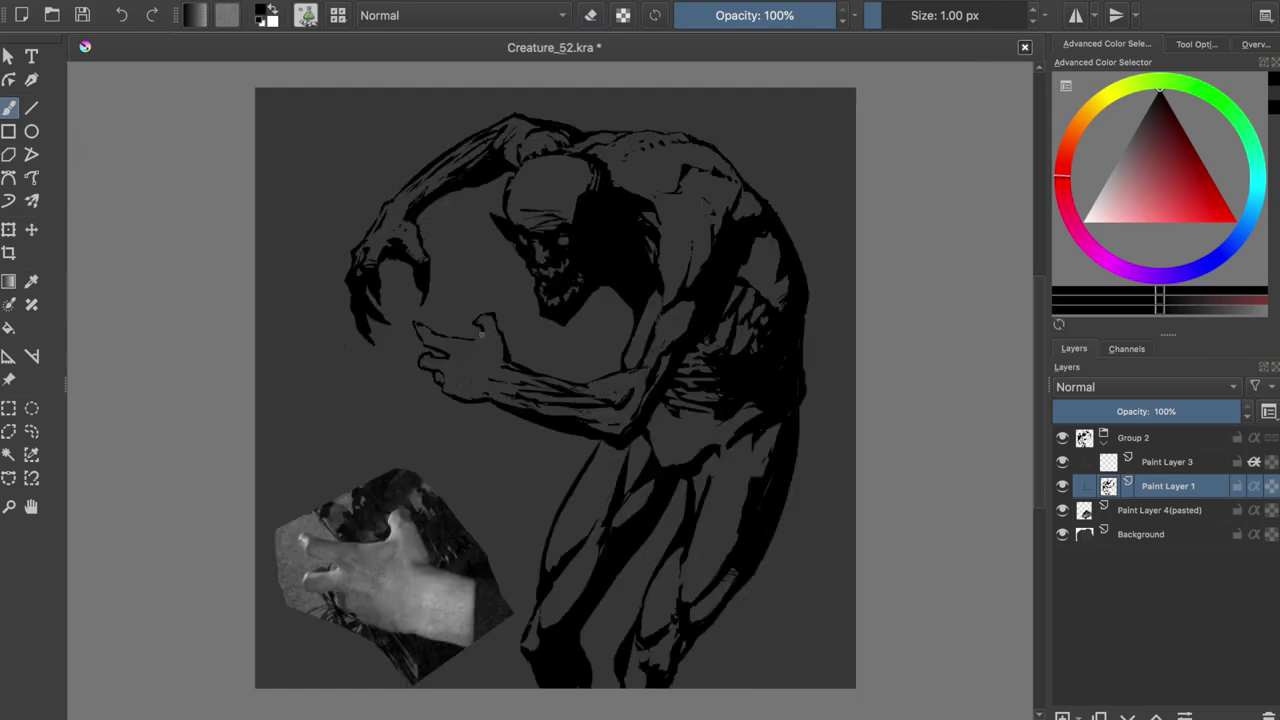
key(e)
key(m)
key(ctrl+z)
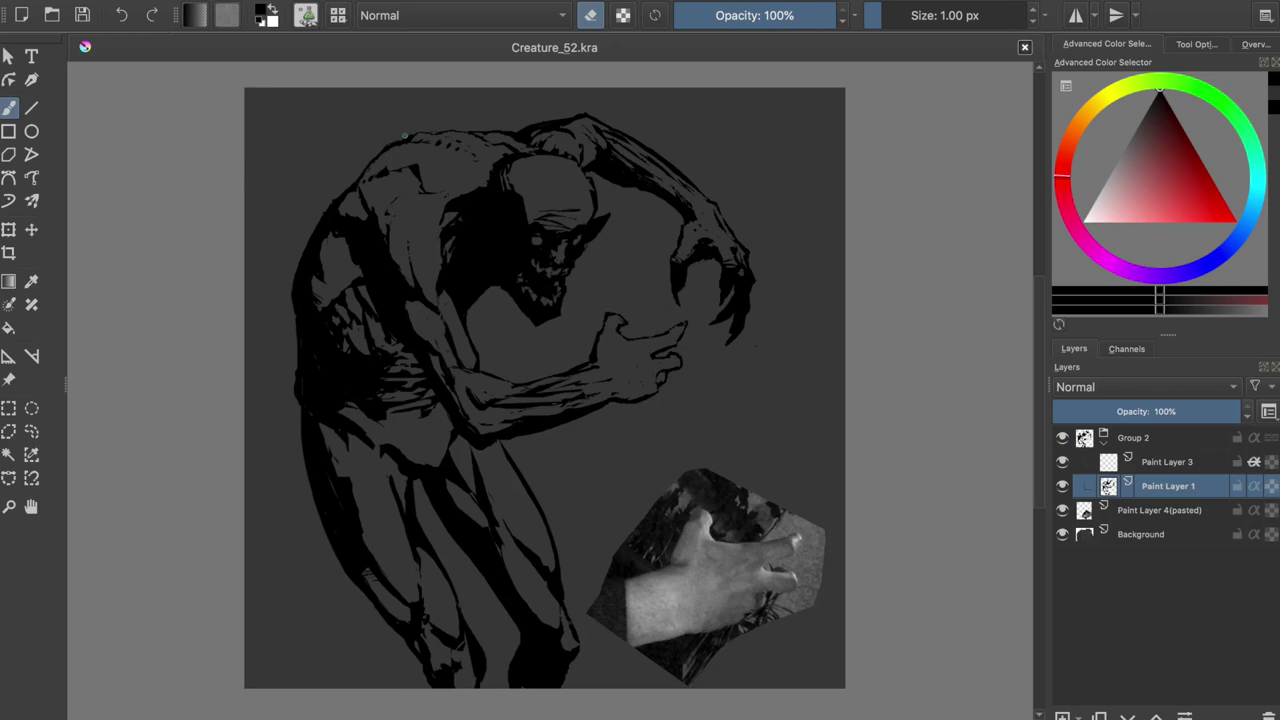
click(31, 431)
drag(700, 352, 706, 363)
- Try transforming the selected hand and cancel it, then dab ink near the hand and undo it
key(ctrl+t)
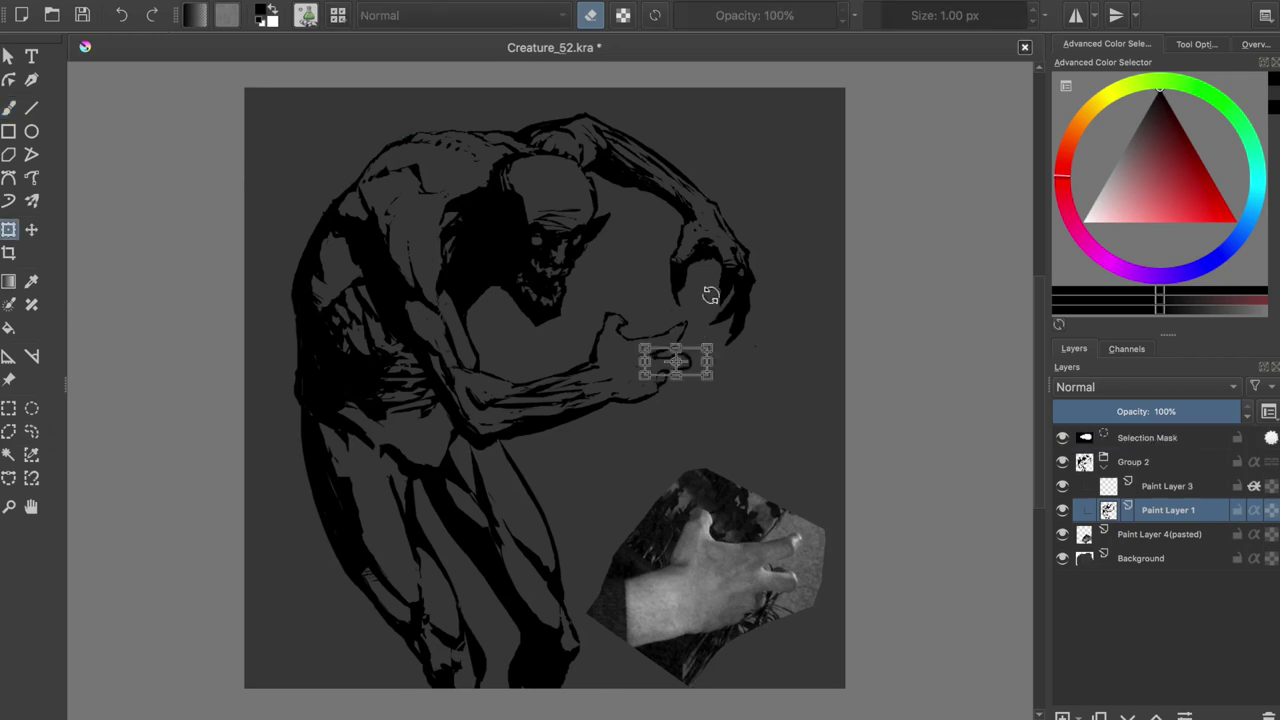
key(ctrl+z)
key(b)
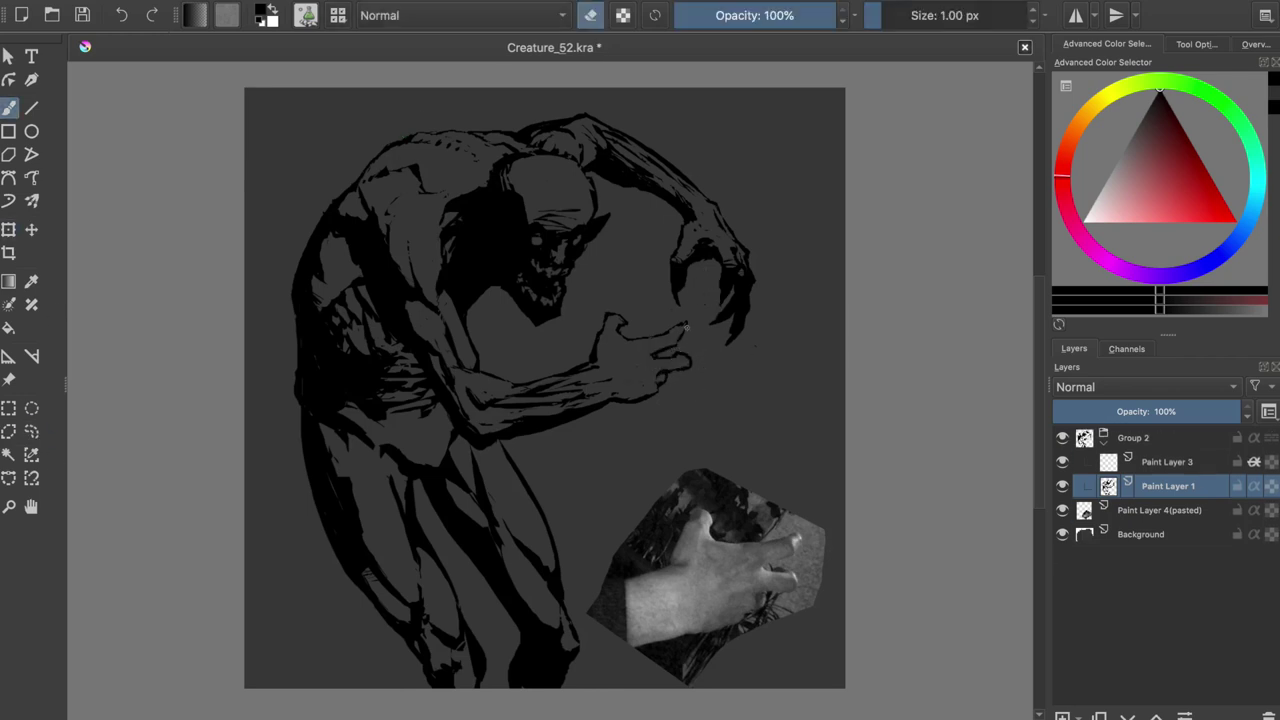
key(m)
click(410, 362)
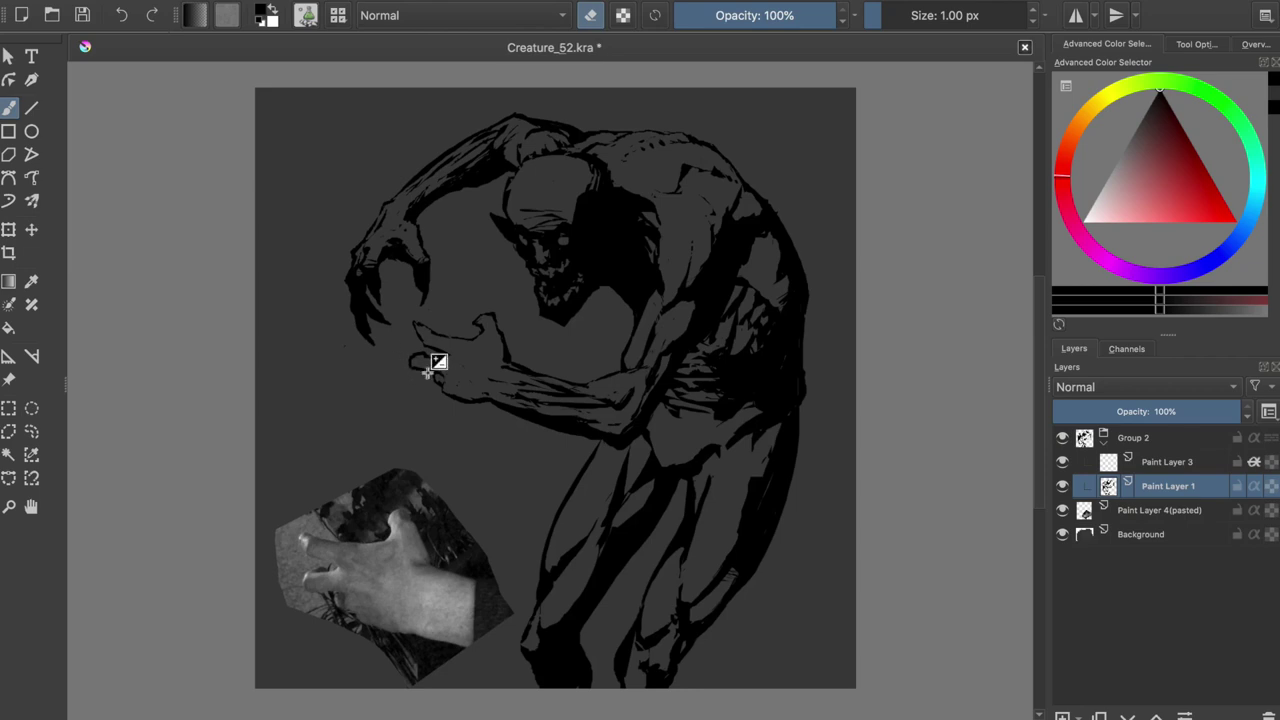
key(ctrl+z)
key(ctrl+z)
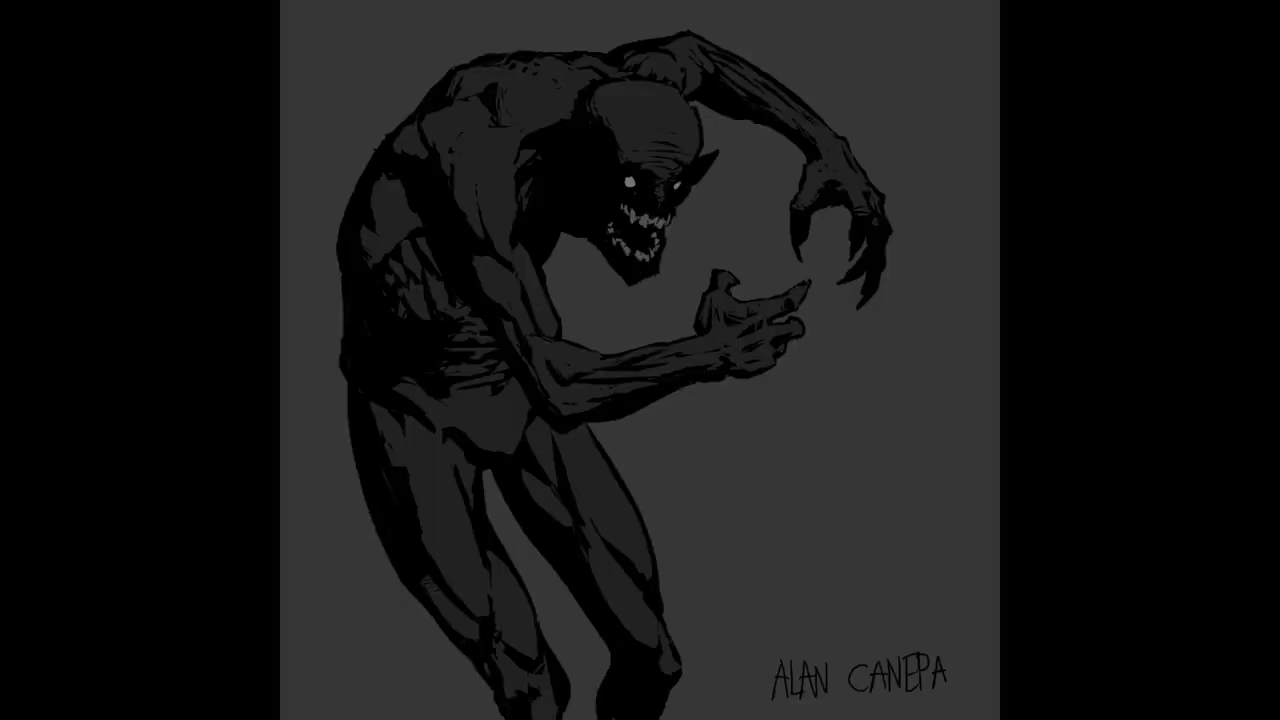